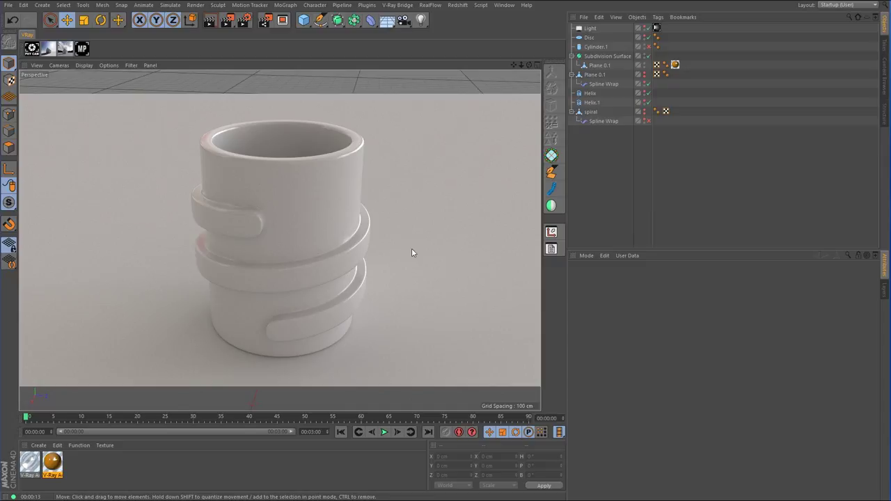
- Switch to the Untitled 2 project and add a cylinder primitive to the empty scene
click(552, 249)
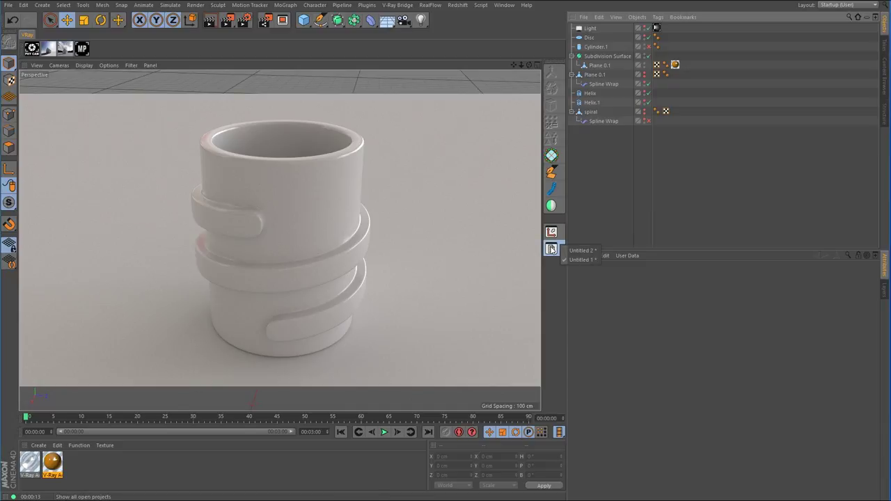
click(575, 250)
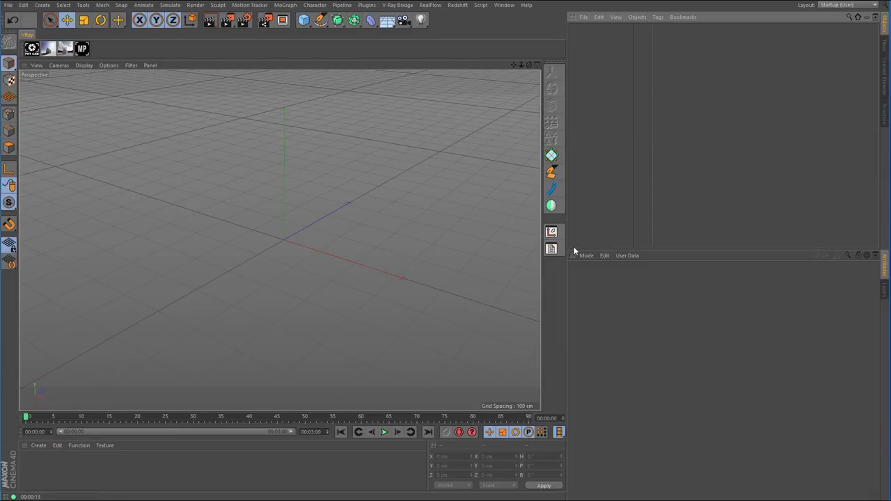
click(304, 20)
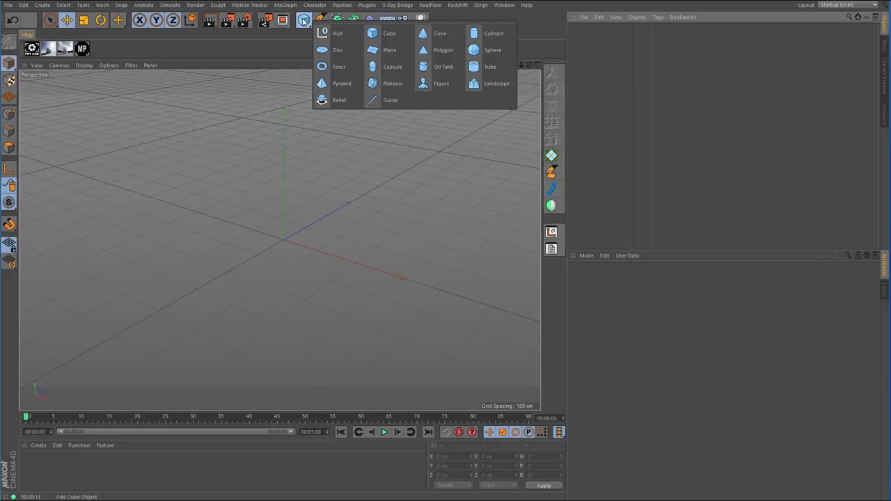
click(495, 33)
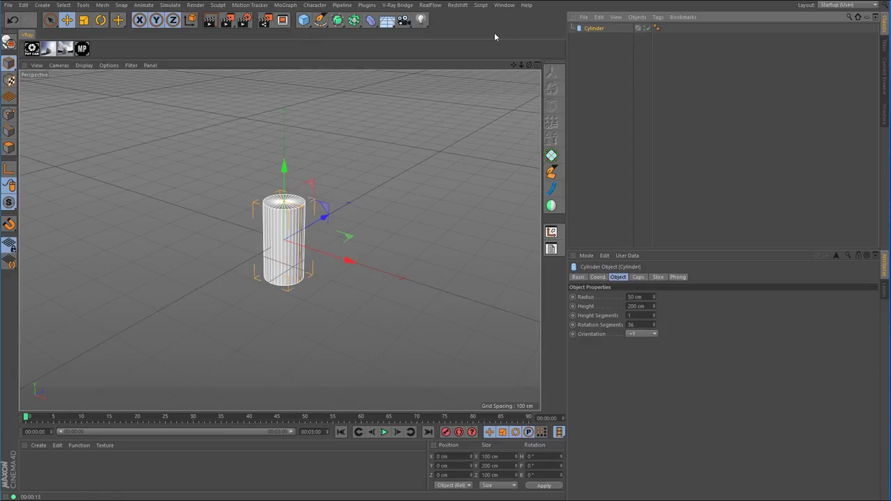
- Resize the cylinder to a radius of about 108 cm and a height of about 248 cm, raised to about Y 139 cm
drag(304, 210, 323, 220)
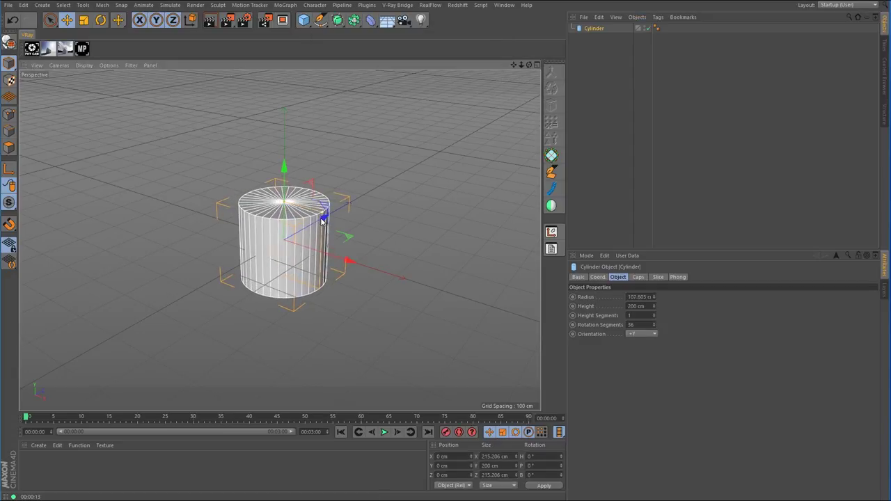
drag(286, 185, 286, 120)
- Show the cylinder in the Top view with the Lines display mode and Isoparms
middle_click(411, 187)
middle_click(416, 181)
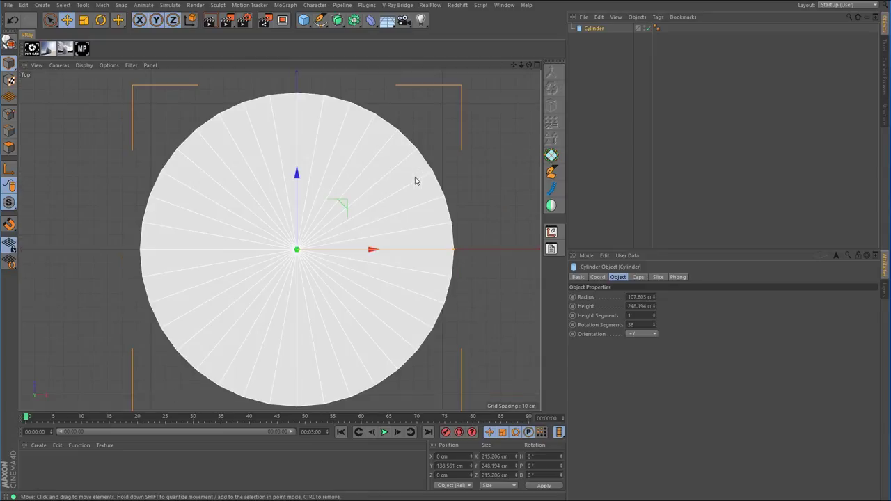
click(85, 65)
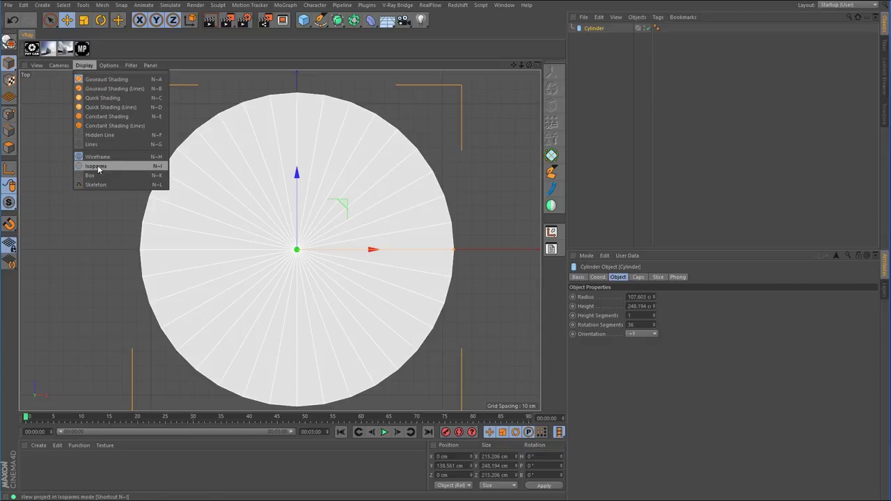
click(131, 65)
click(84, 66)
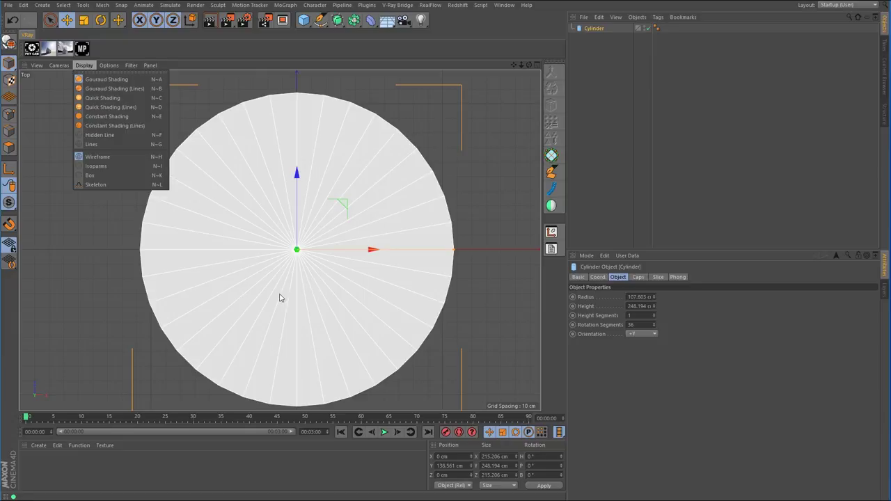
click(95, 165)
click(84, 65)
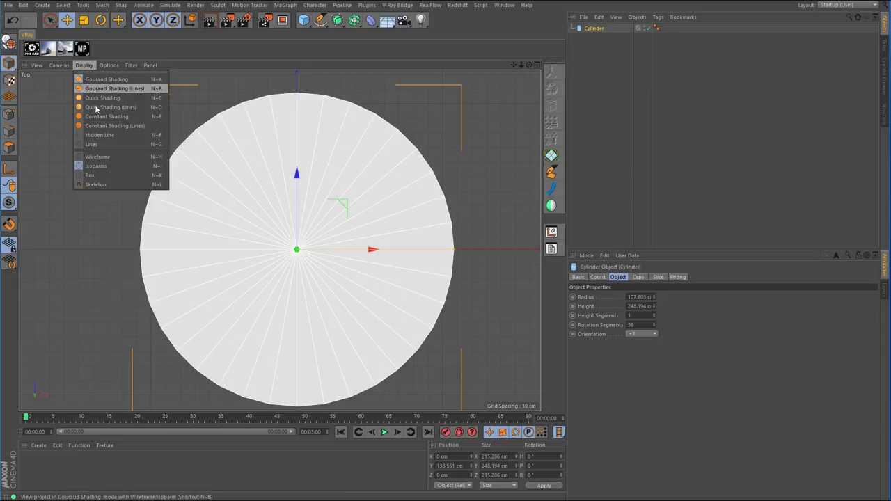
click(93, 144)
click(682, 134)
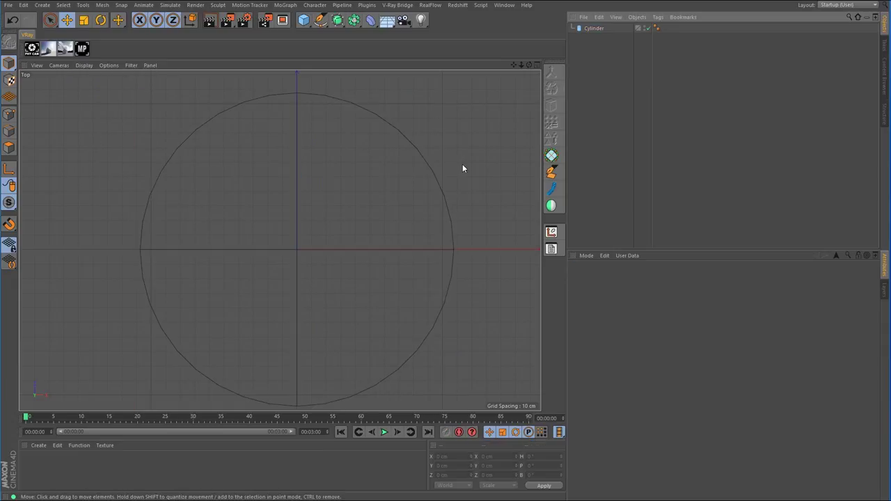
- Set the Top view back to Gouraud Shading with Wireframe
click(82, 66)
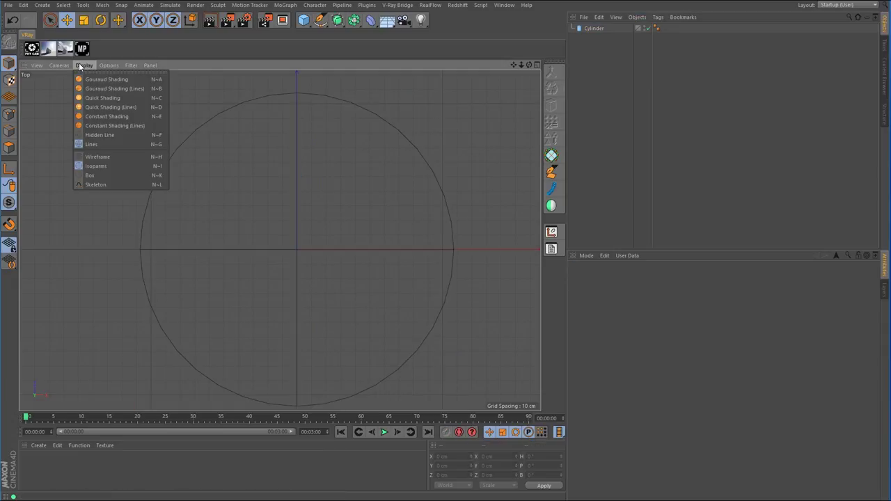
click(104, 79)
click(84, 66)
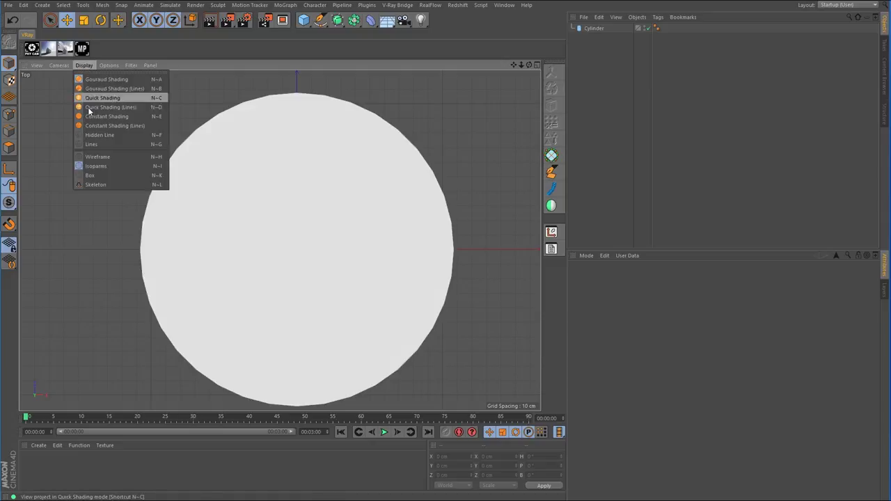
click(94, 157)
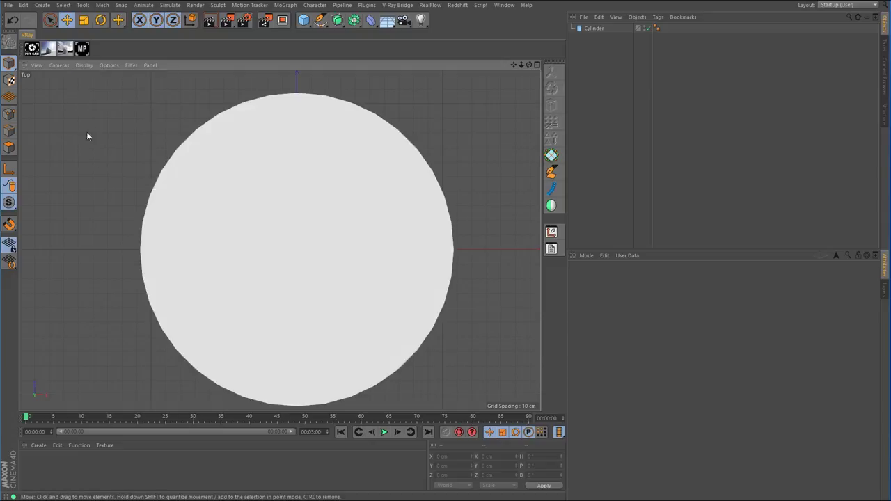
click(84, 65)
click(189, 79)
- Set the cylinder's rotation segments to 8
click(594, 28)
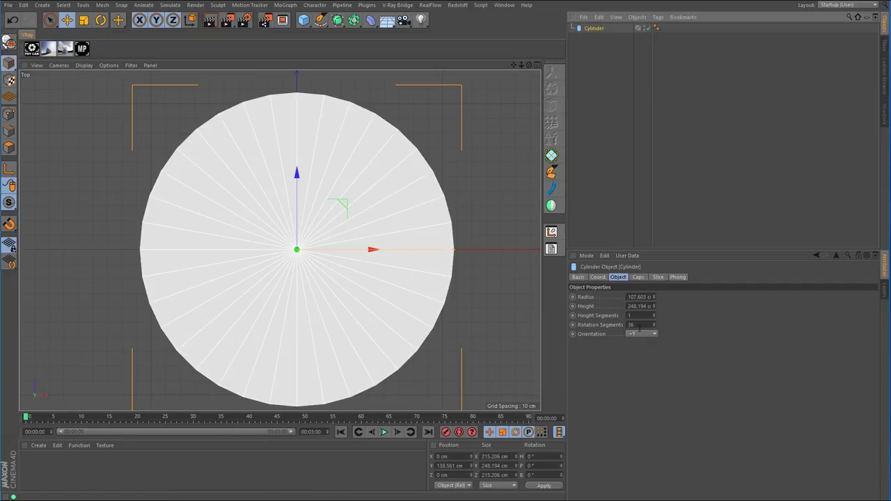
middle_click(351, 229)
middle_click(271, 195)
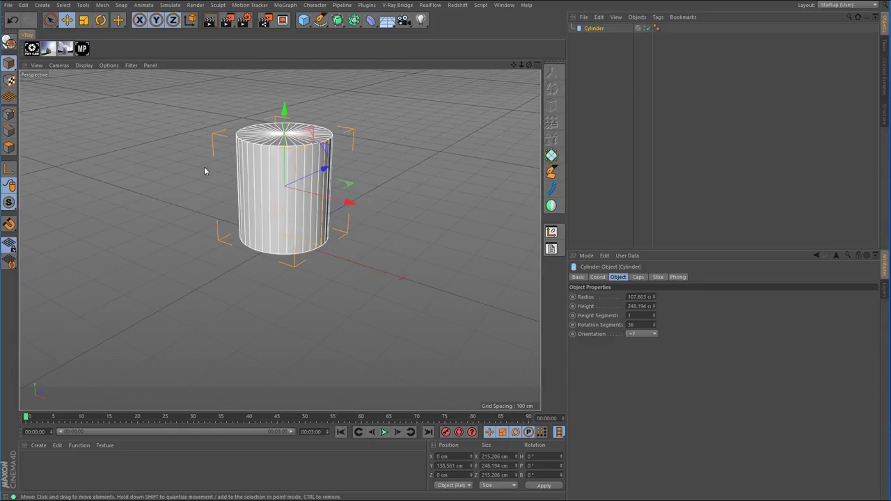
click(639, 324)
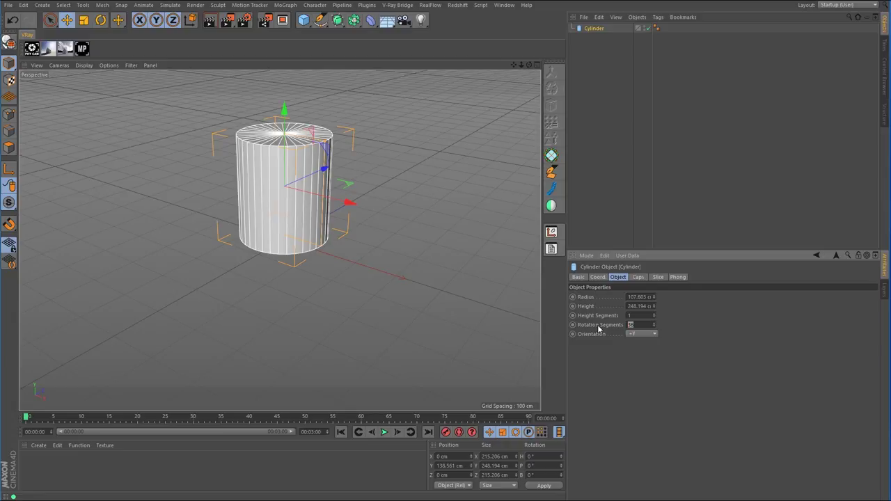
text(8)
key(Return)
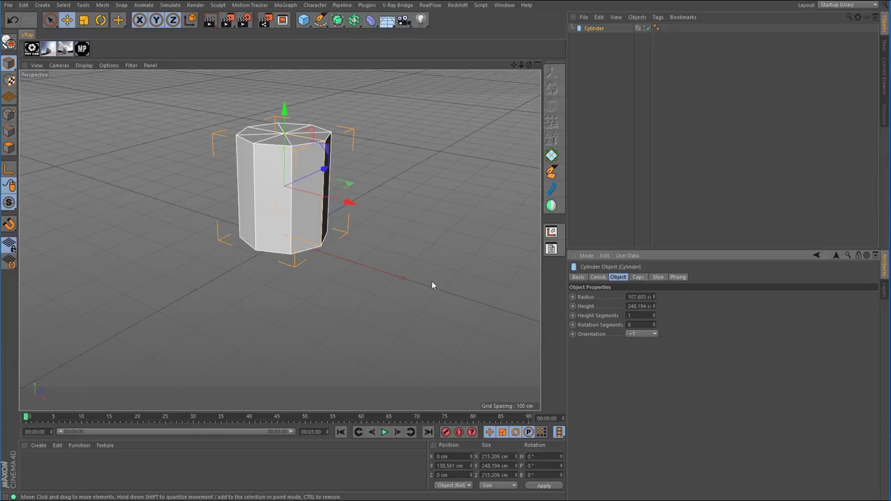
- Raise the cylinder's rotation segments to 20 while checking its outline in the Top view
key(F2)
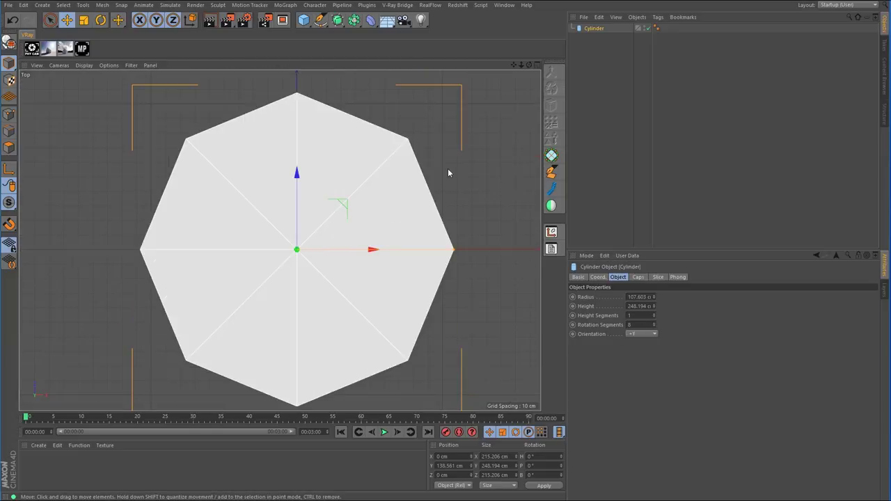
click(654, 323)
click(654, 323)
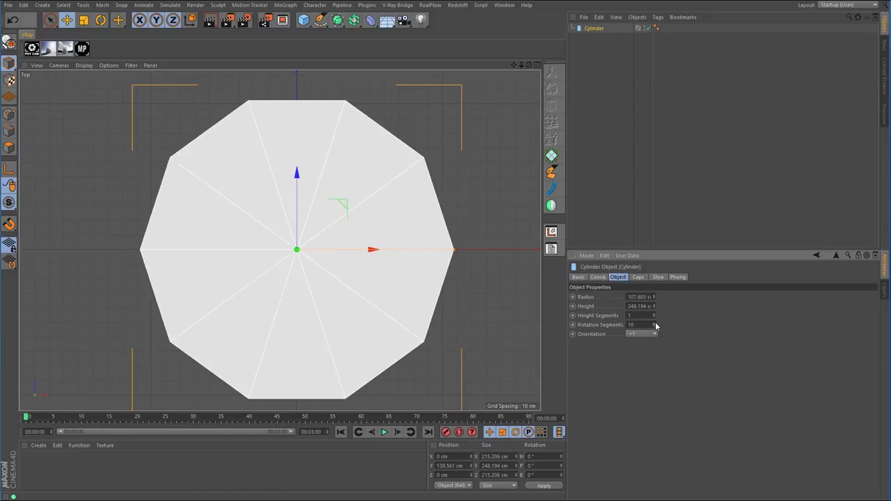
click(654, 323)
click(654, 323)
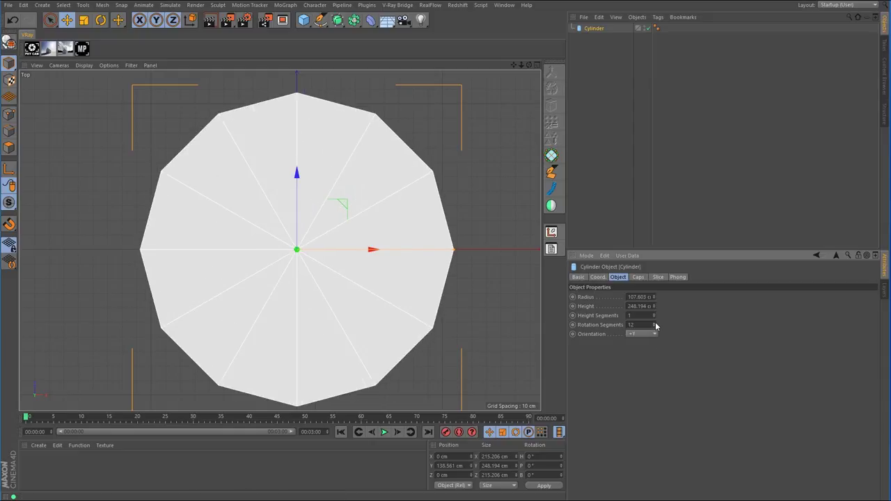
click(654, 323)
click(654, 323)
click(655, 323)
click(655, 323)
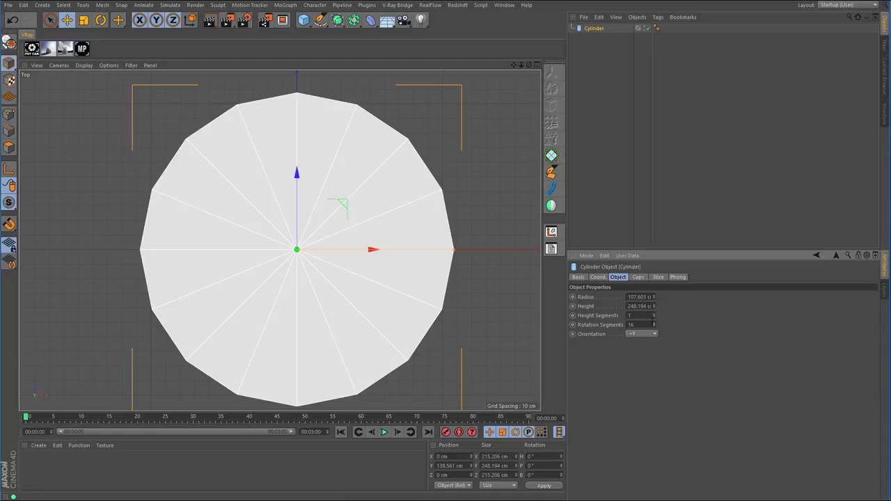
click(655, 324)
click(655, 324)
click(655, 324)
click(656, 324)
- Compare the cylinder in the Perspective and Top views and increase its rotation segments to 24
middle_click(456, 286)
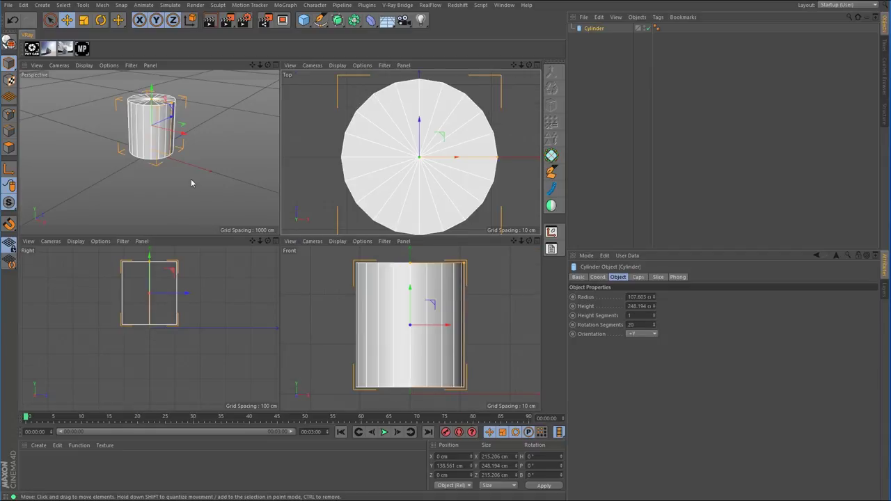
middle_click(188, 177)
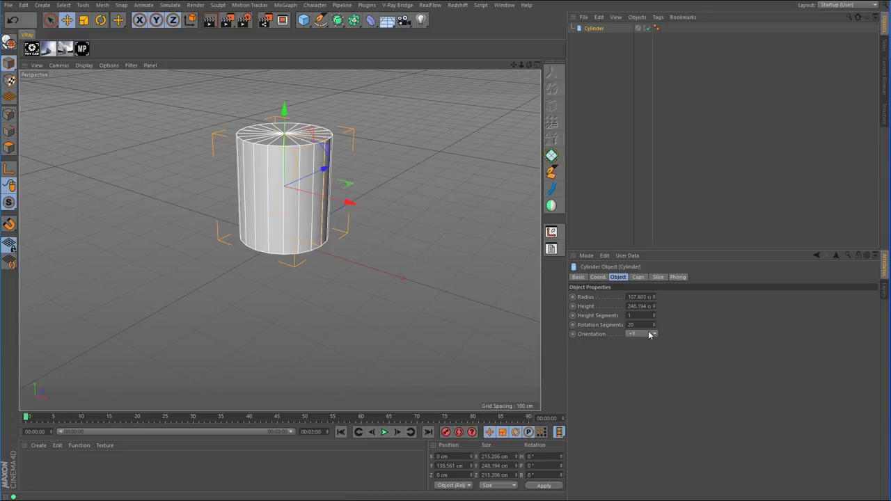
middle_click(514, 296)
middle_click(440, 174)
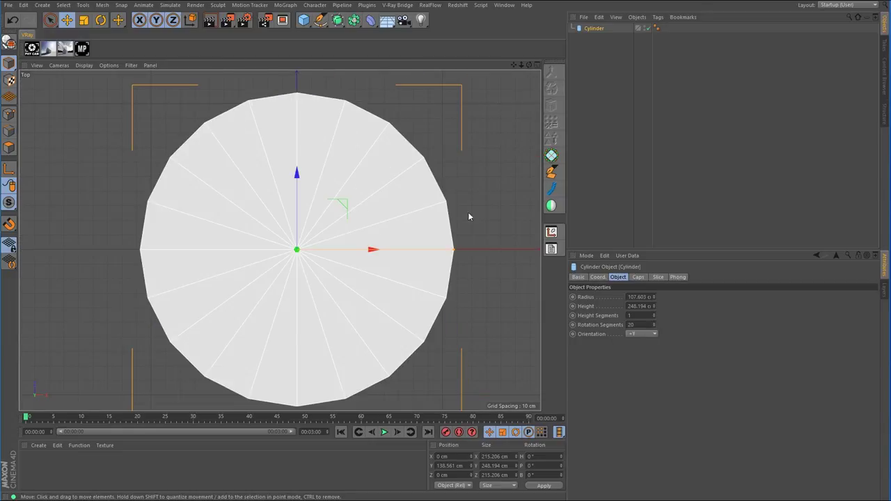
click(654, 324)
click(655, 324)
click(654, 324)
click(655, 324)
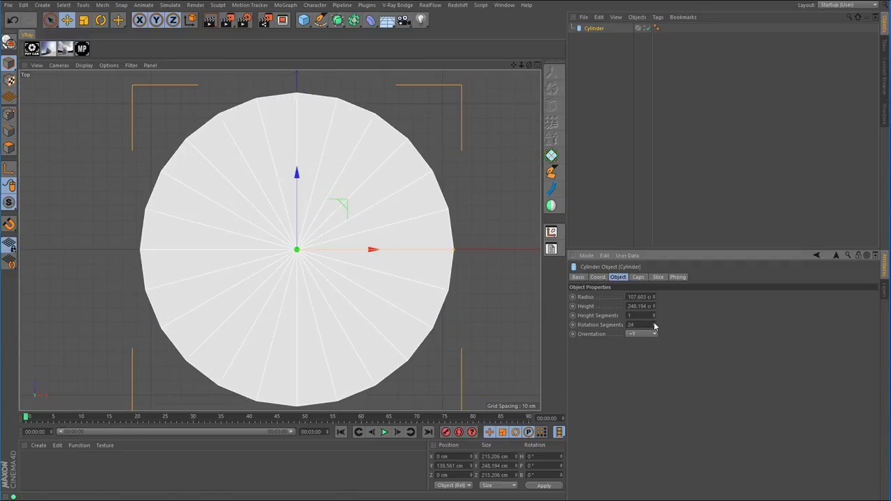
- Turn off the cylinder's caps so that it is an open tube
middle_click(366, 293)
middle_click(202, 186)
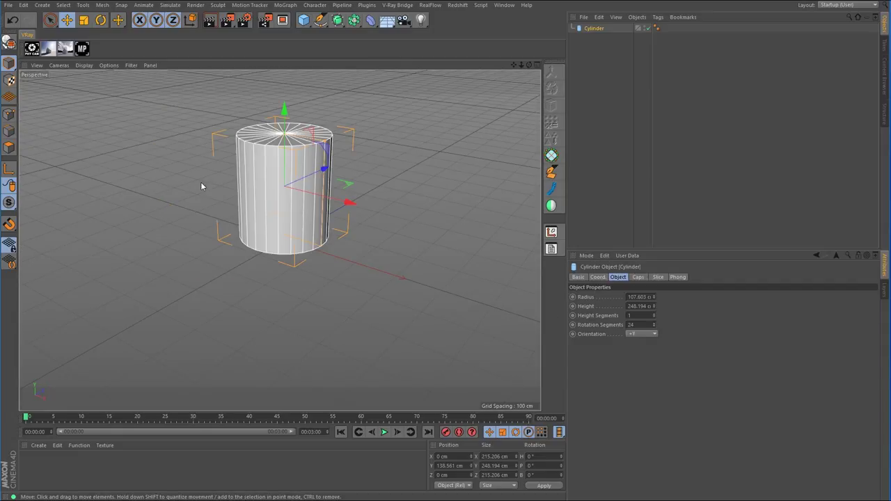
drag(514, 66, 484, 116)
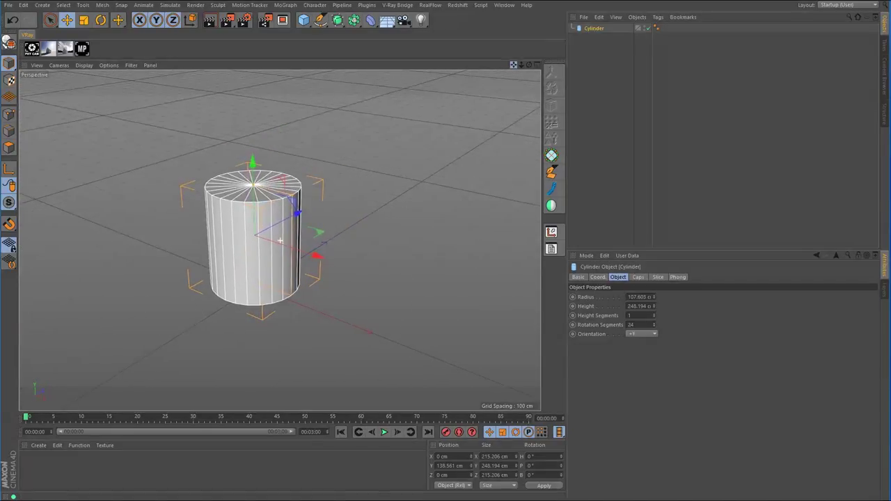
drag(523, 67, 524, 67)
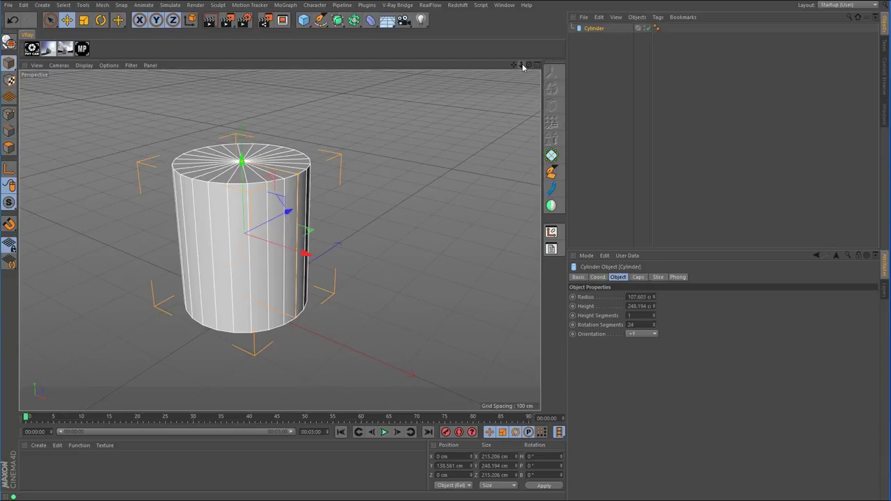
click(638, 277)
click(628, 296)
click(618, 277)
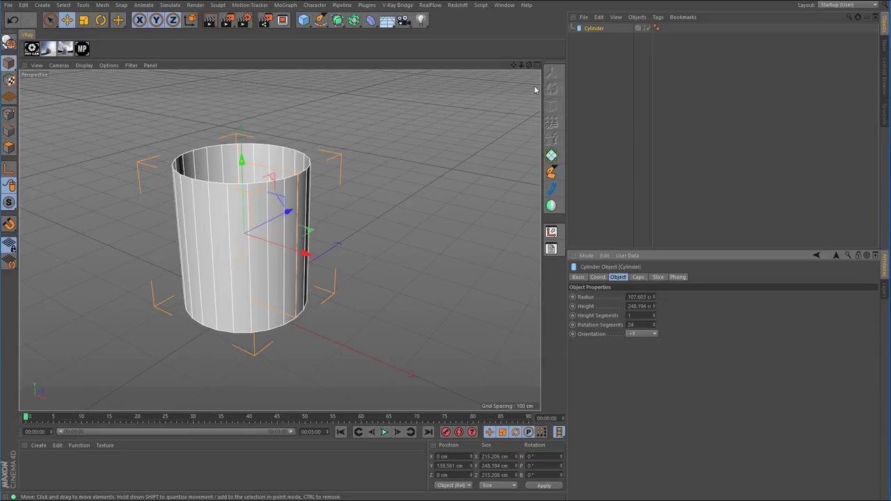
- Add a Helix spline and set its plane to XZ so it coils around the cylinder's vertical axis
drag(514, 64, 380, 54)
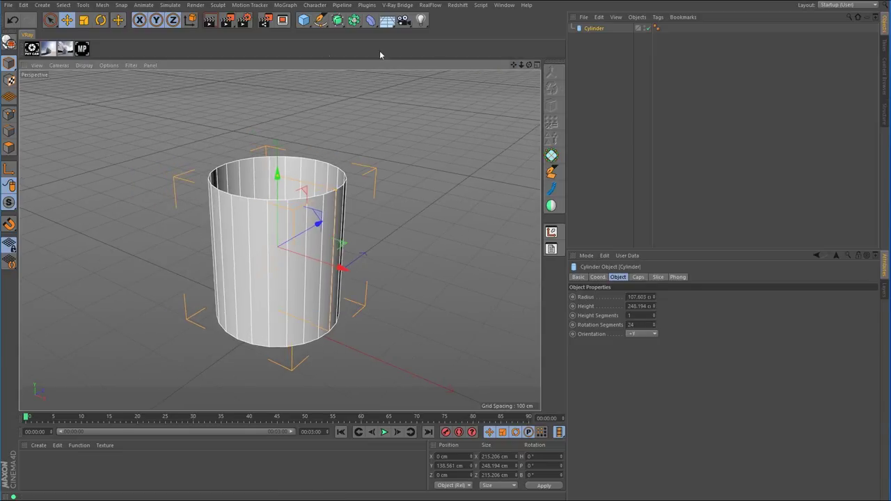
click(320, 20)
click(419, 70)
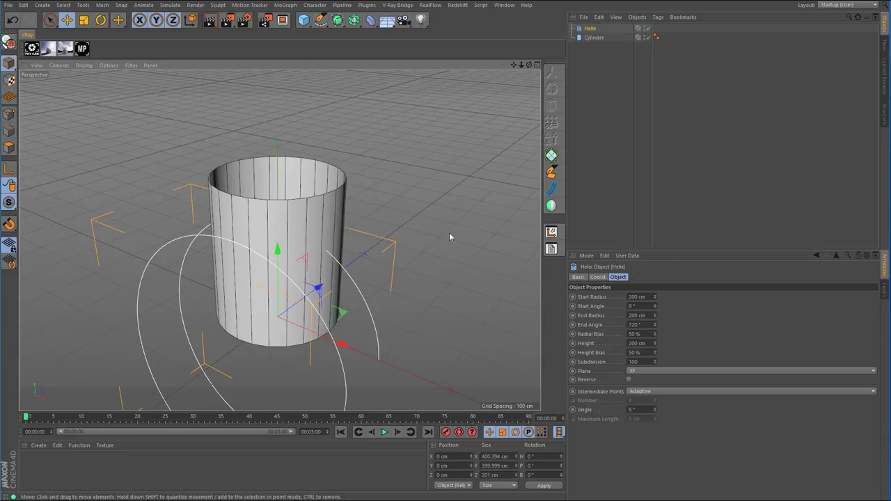
click(639, 374)
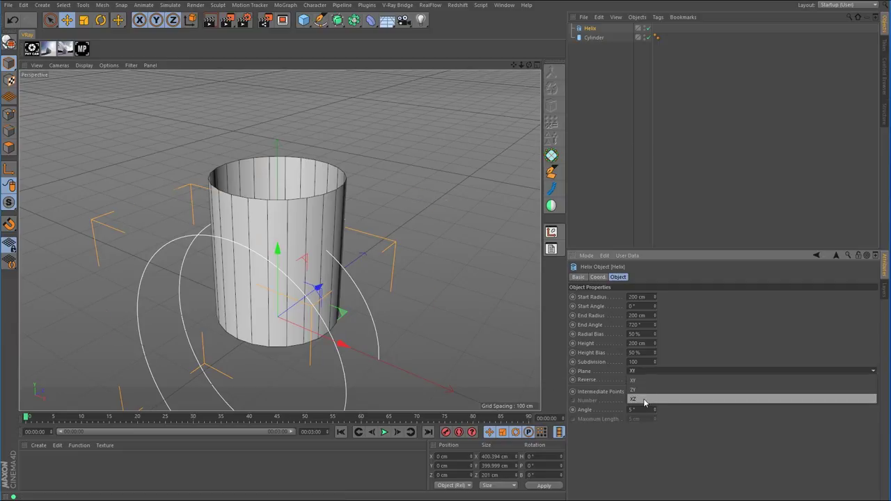
click(643, 402)
- In the Front view, raise the helix to about Y 51 cm and set its height to 174 cm
middle_click(427, 350)
middle_click(427, 351)
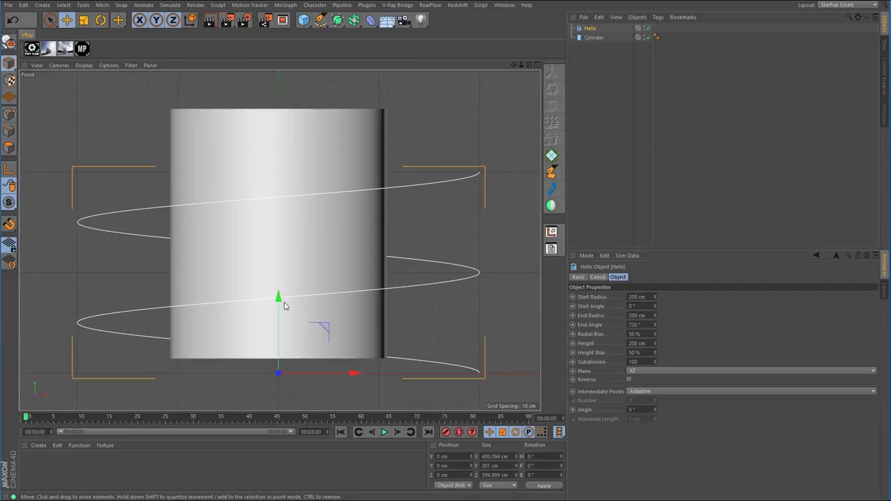
drag(282, 303, 278, 248)
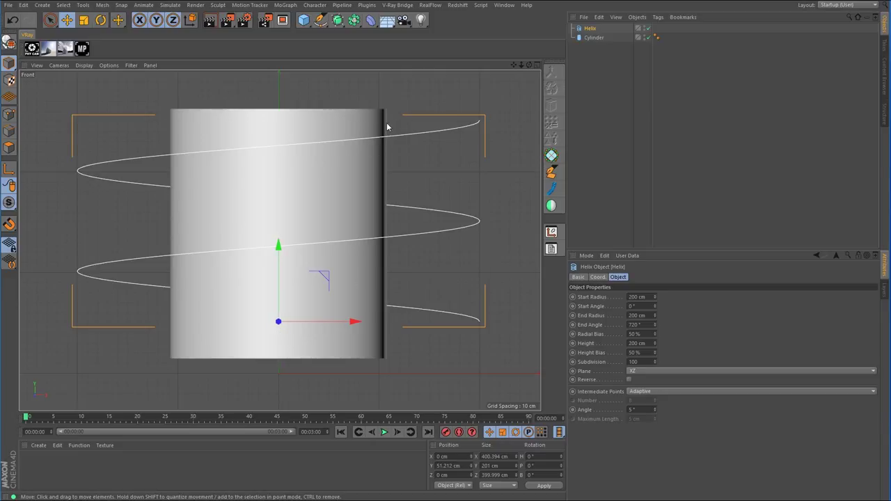
click(655, 342)
drag(655, 346, 655, 364)
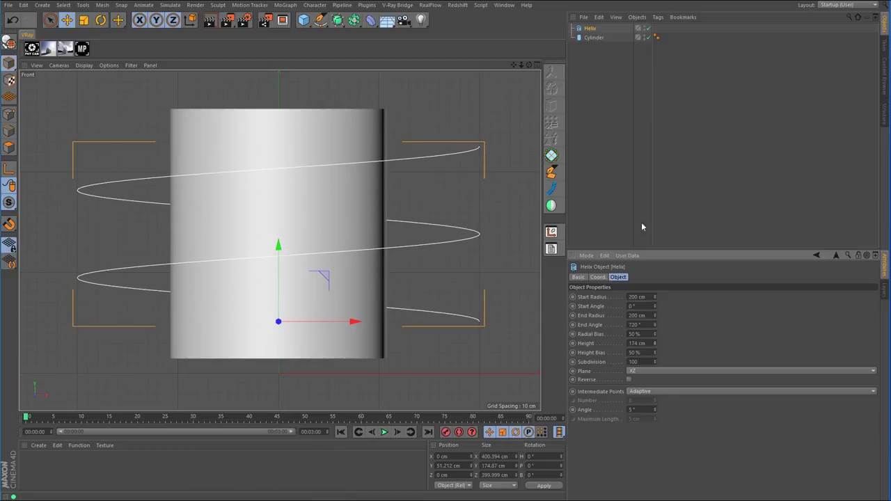
- Set the cylinder's radius to 100 cm
click(594, 39)
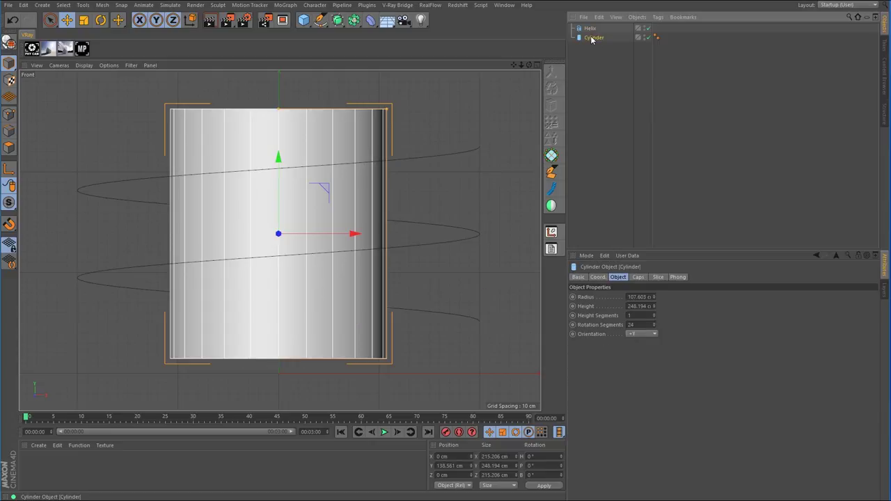
double_click(637, 296)
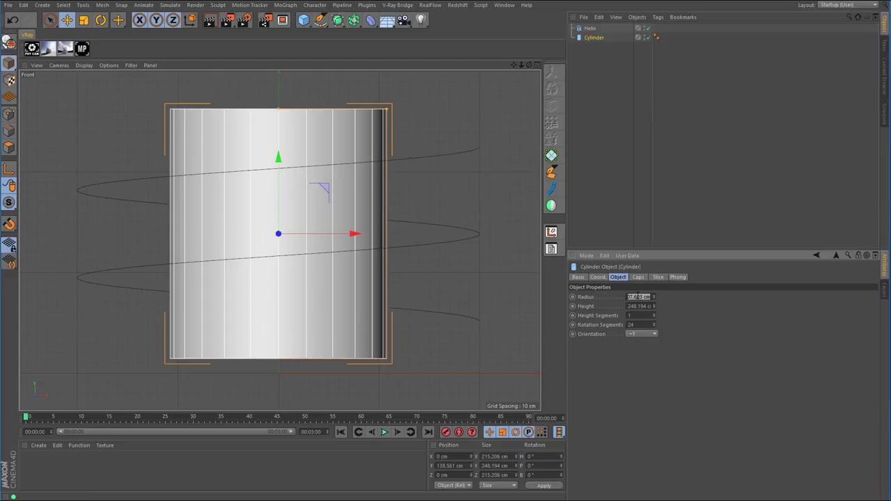
text(100)
key(Return)
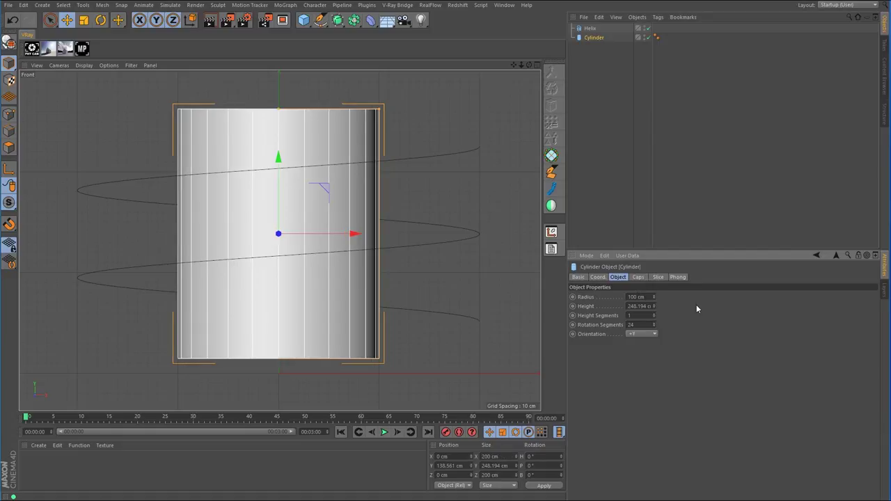
drag(653, 297, 655, 299)
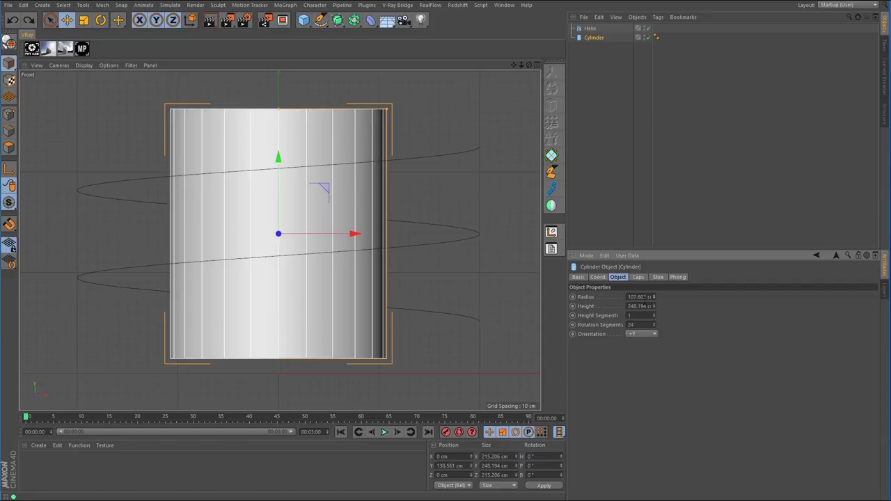
double_click(643, 297)
text(100)
key(Return)
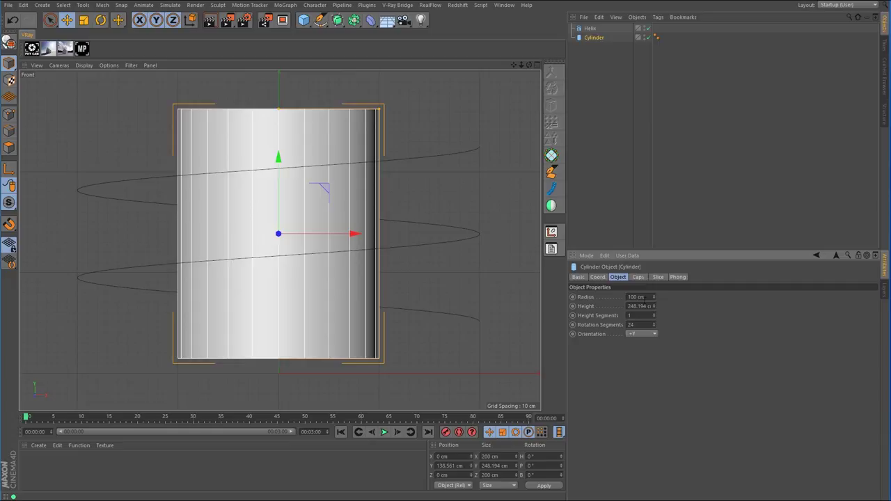
- Set the helix's start radius and end radius to 100 cm so that it lies on the cylinder's wall
click(591, 28)
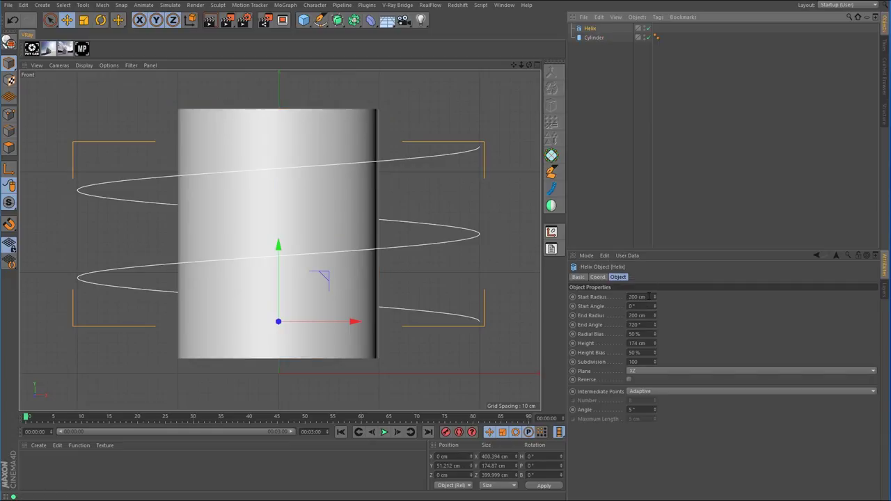
click(648, 297)
text(100)
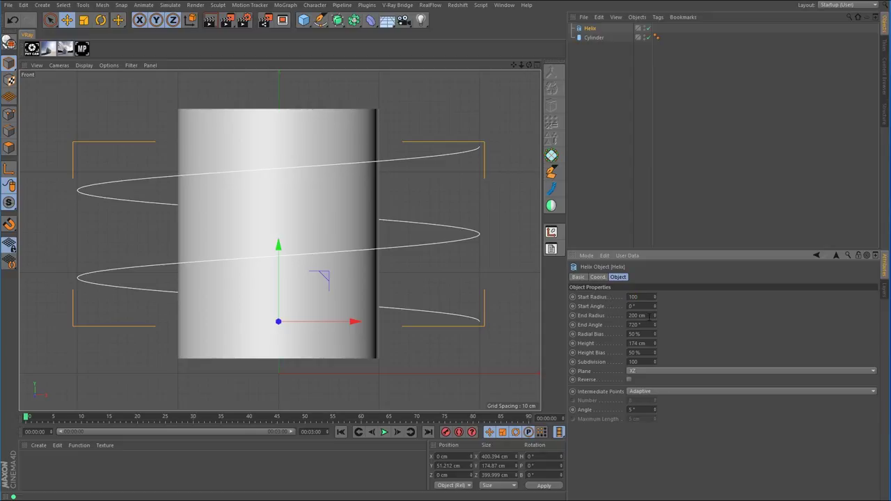
key(Tab)
text(100)
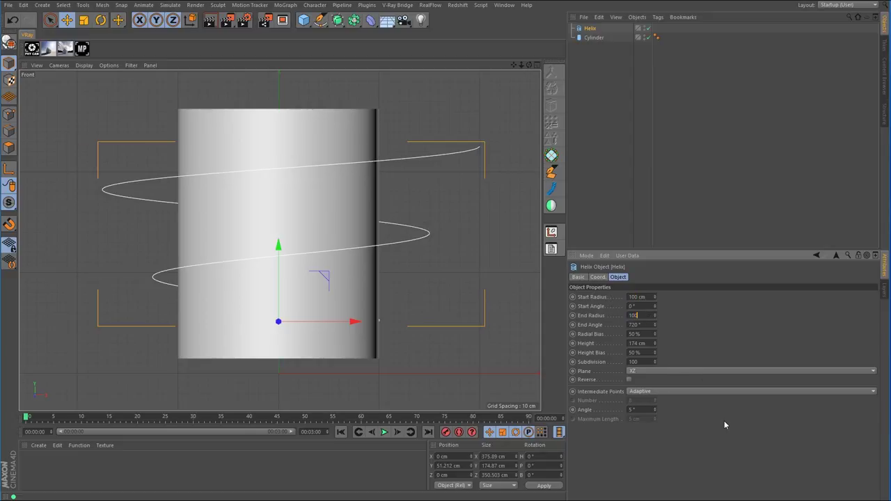
key(Return)
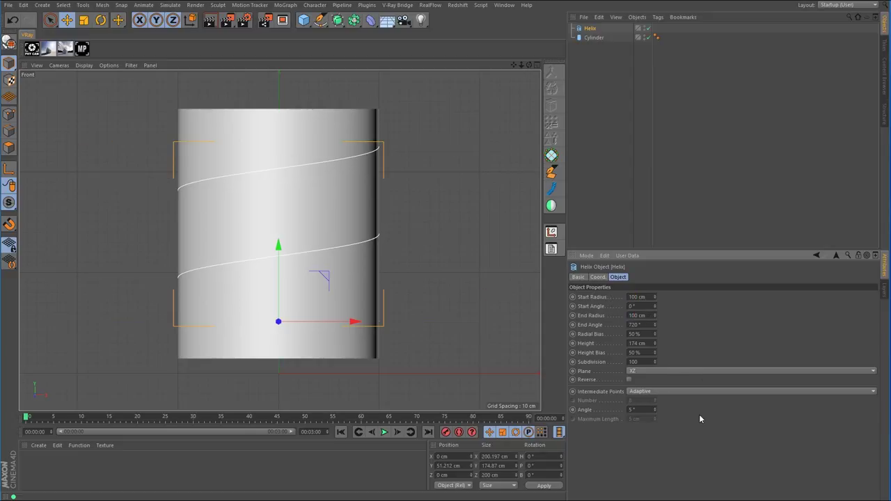
- In the Perspective view, double the helix's end angle to 1440° for more turns around the cylinder
middle_click(374, 268)
middle_click(230, 191)
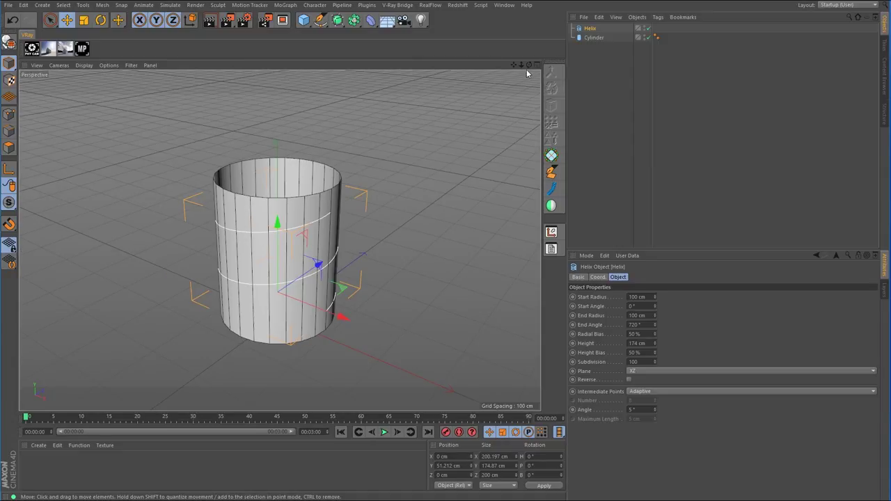
drag(529, 64, 582, 56)
drag(418, 62, 529, 67)
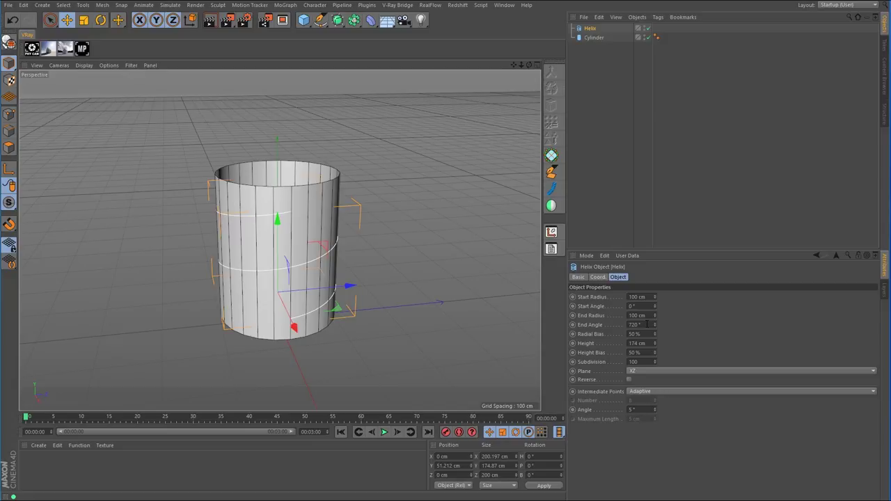
click(647, 324)
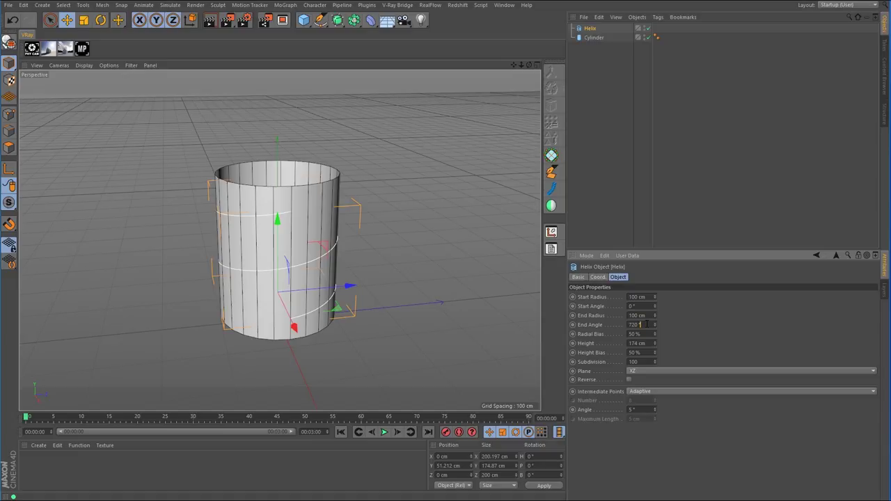
text(*)
text(*2)
key(Return)
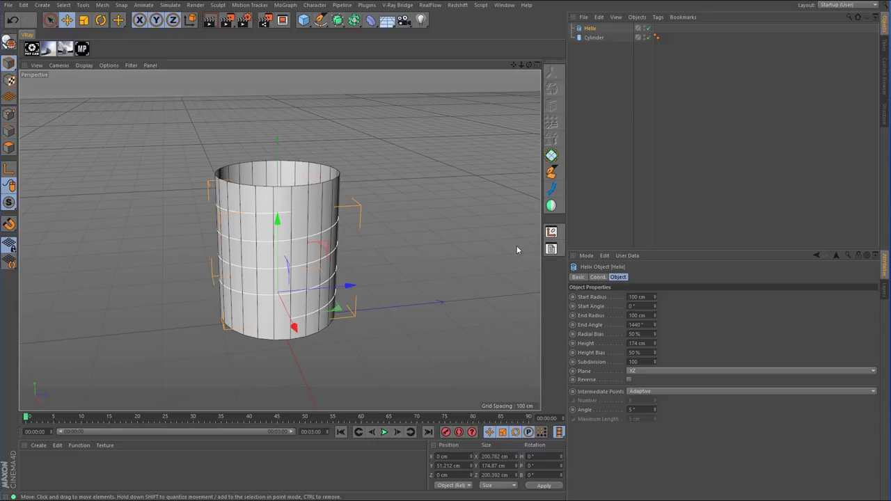
- Convert the cylinder into an editable polygon object and switch to point editing
click(594, 38)
click(8, 42)
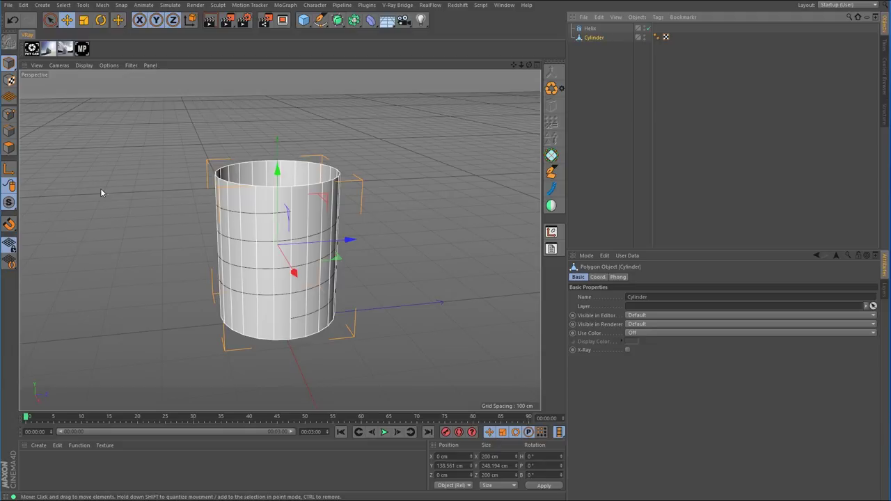
click(9, 115)
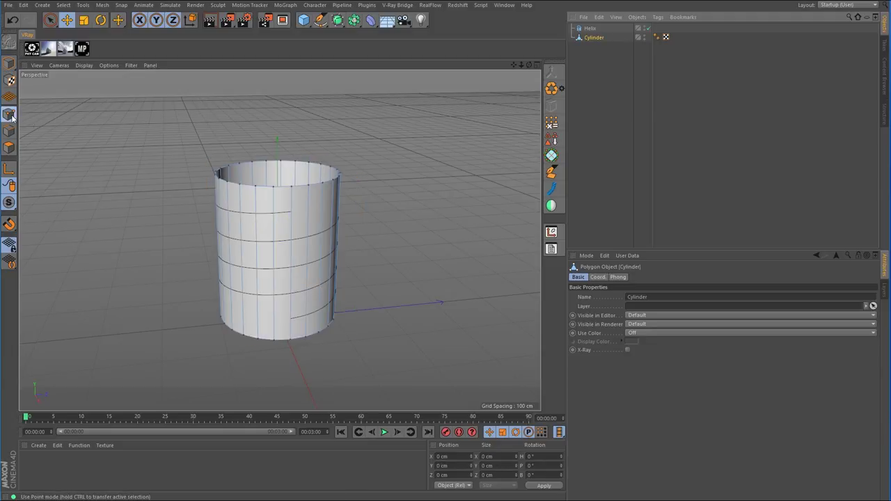
- Try to cut the helix path into the cylinder with the Line Cut tool in the Perspective view
right_click(405, 170)
click(428, 276)
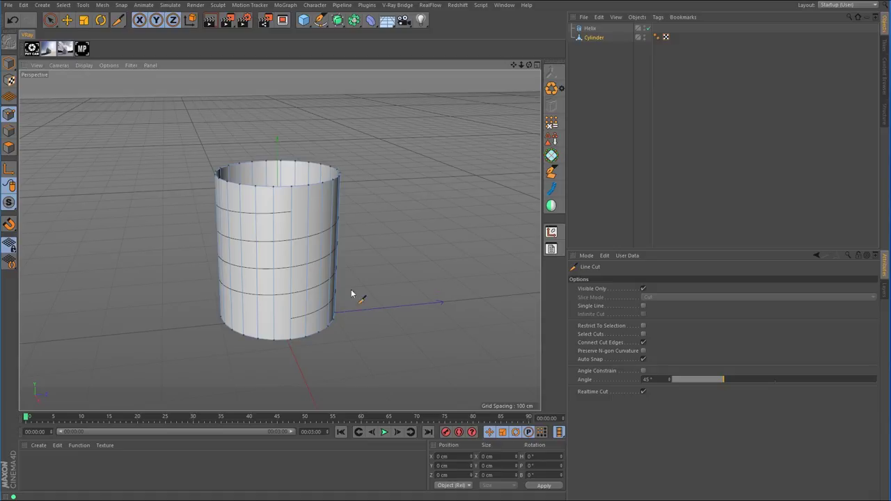
scroll(354, 295, up, 5)
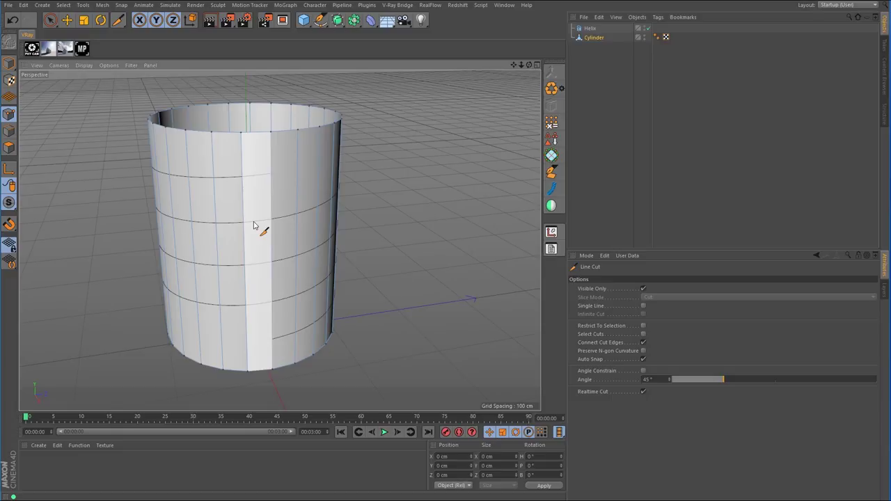
alt+drag(390, 252, 376, 243)
alt+middle_drag(371, 243, 395, 250)
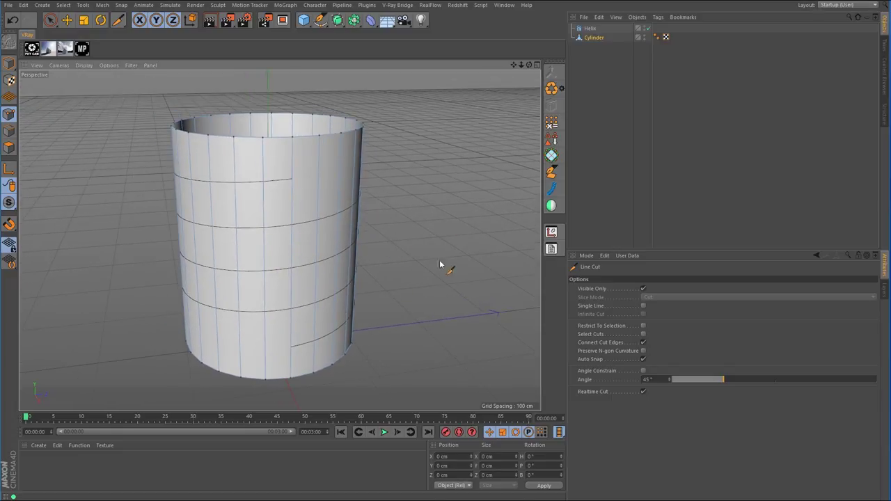
ctrl+click(278, 227)
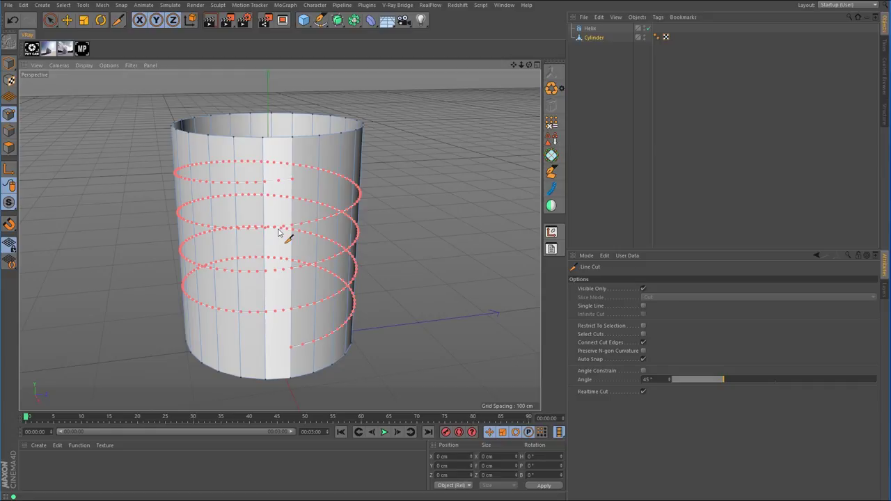
click(278, 232)
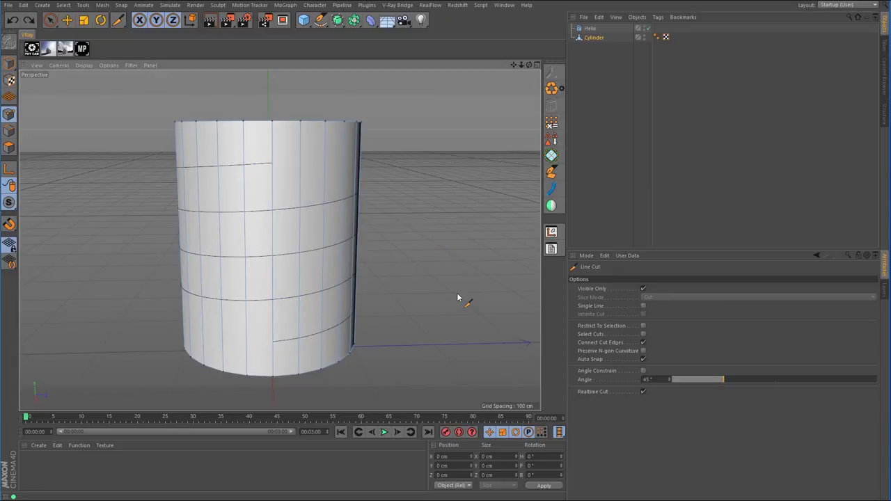
- Try the helix Line Cut from the Front view and inspect the resulting cut from several angles in Perspective
middle_click(460, 299)
middle_click(455, 306)
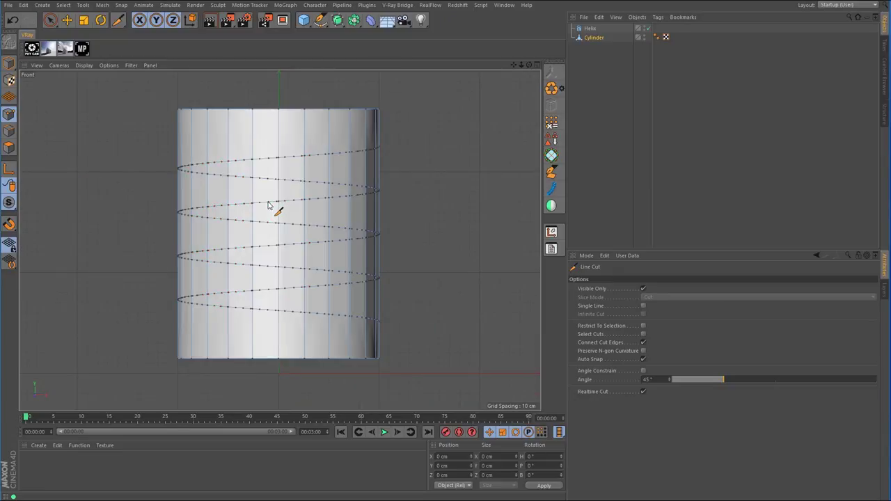
middle_click(434, 255)
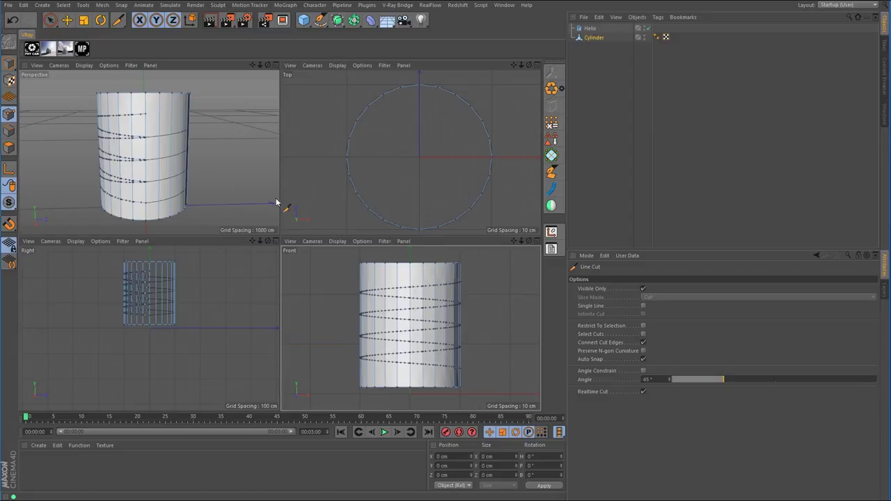
middle_click(223, 187)
alt+drag(223, 187, 409, 224)
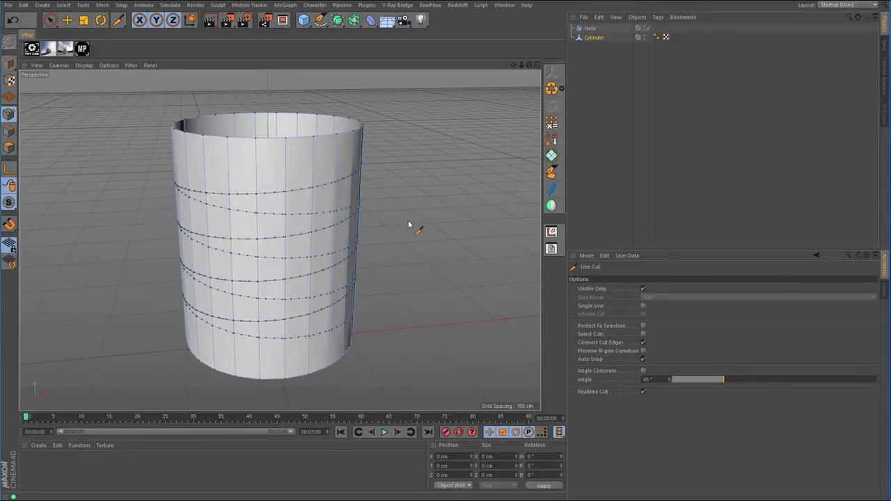
alt+drag(392, 215, 417, 232)
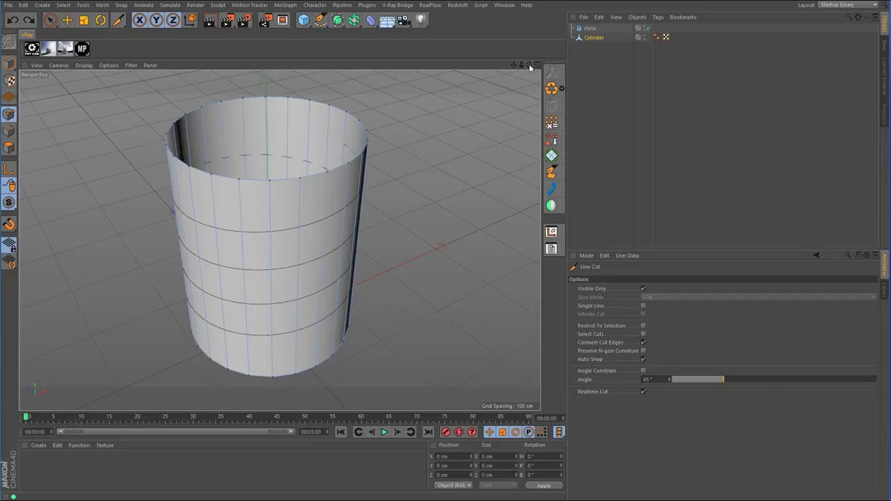
drag(529, 65, 527, 43)
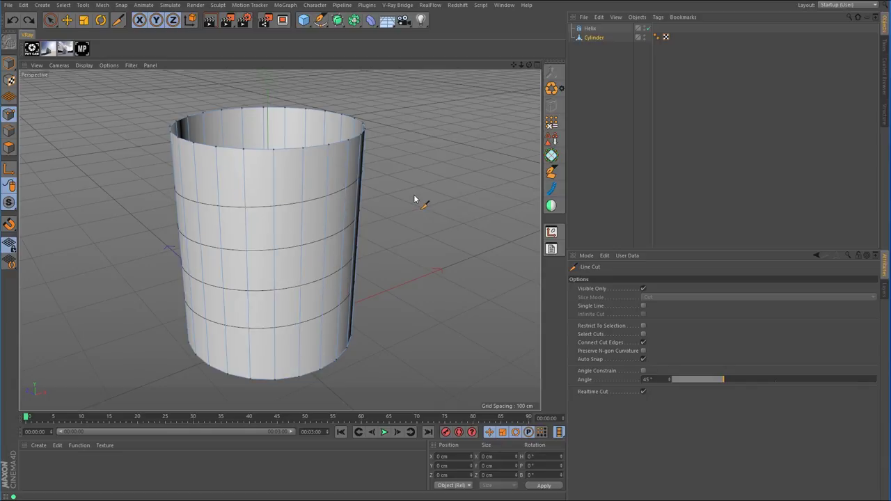
- Try the helix Line Cut from the Front view with Visible Only disabled, inspect it in Perspective and restore the option
click(642, 289)
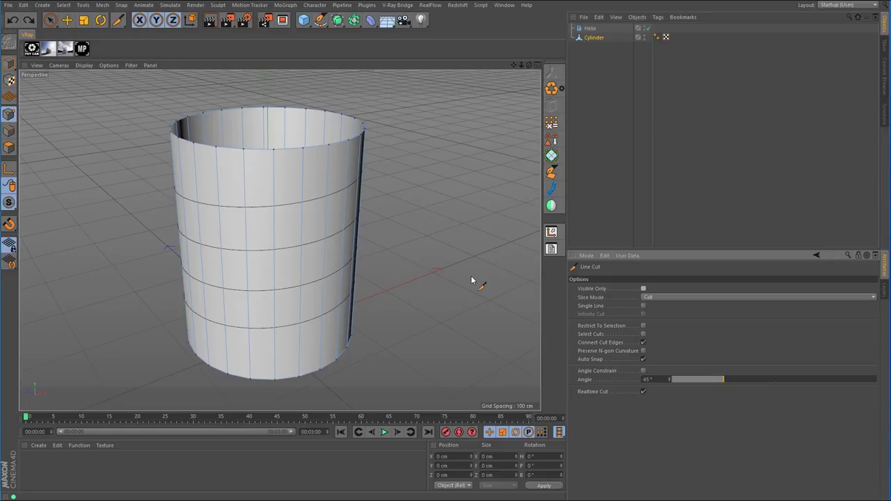
alt+drag(391, 290, 382, 264)
middle_click(382, 265)
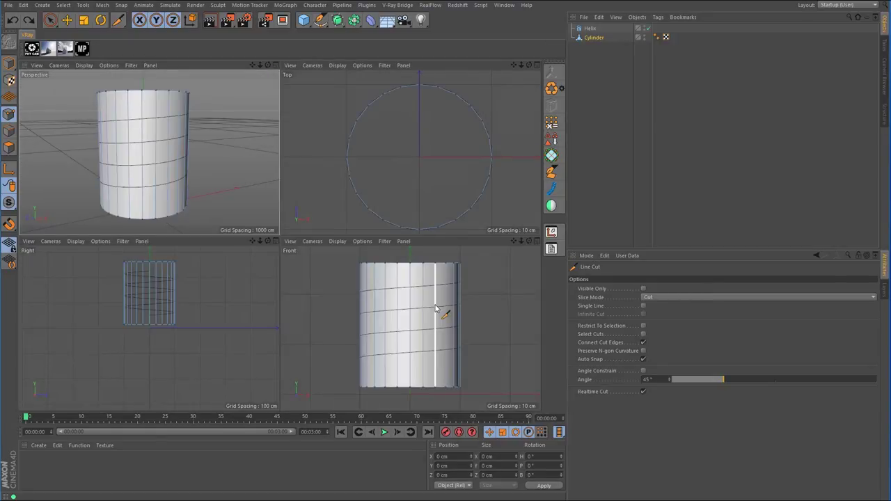
middle_click(373, 308)
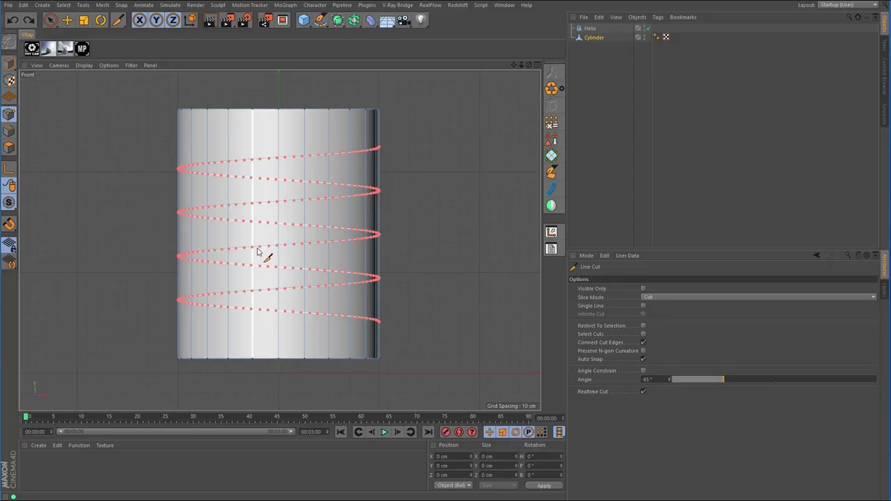
middle_click(471, 272)
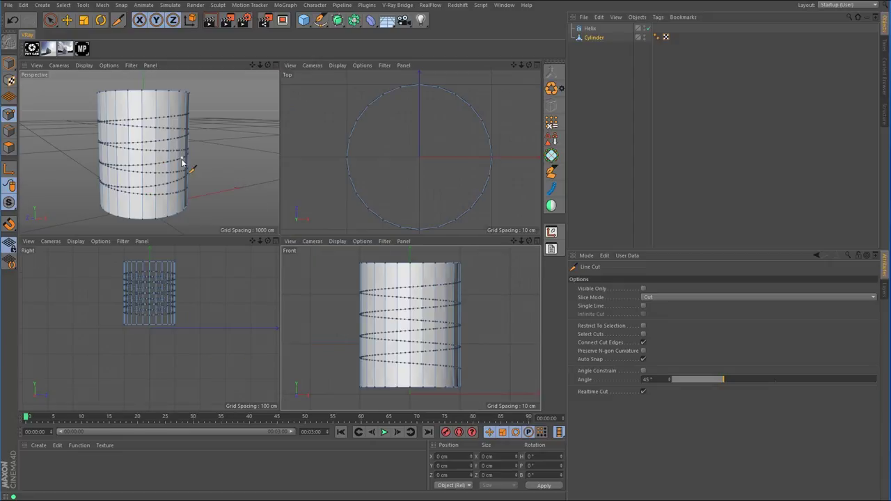
middle_click(181, 162)
alt+drag(213, 215, 273, 211)
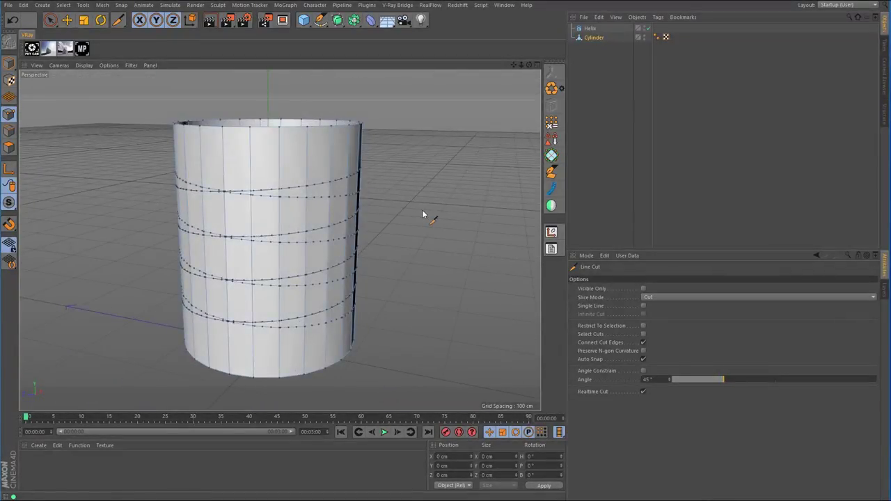
click(643, 289)
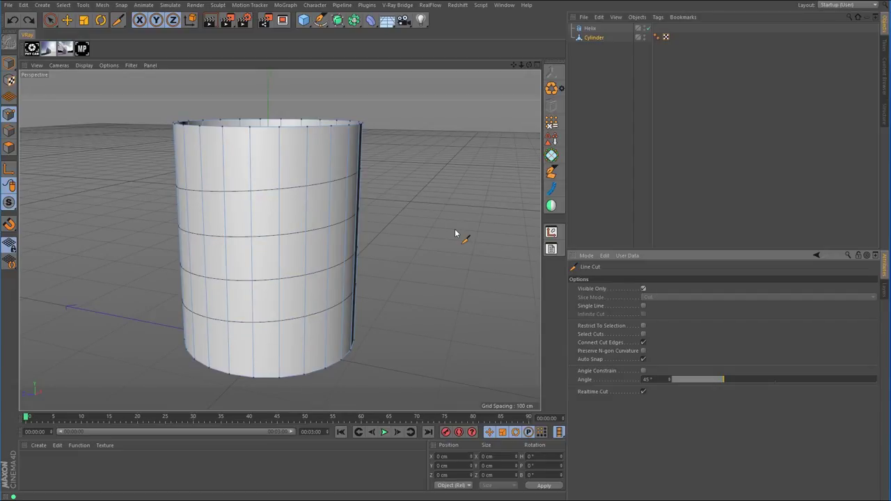
- Return to whole-object editing, add a Polygon primitive, and hide the cylinder and helix in the viewport
click(9, 62)
click(67, 21)
click(304, 22)
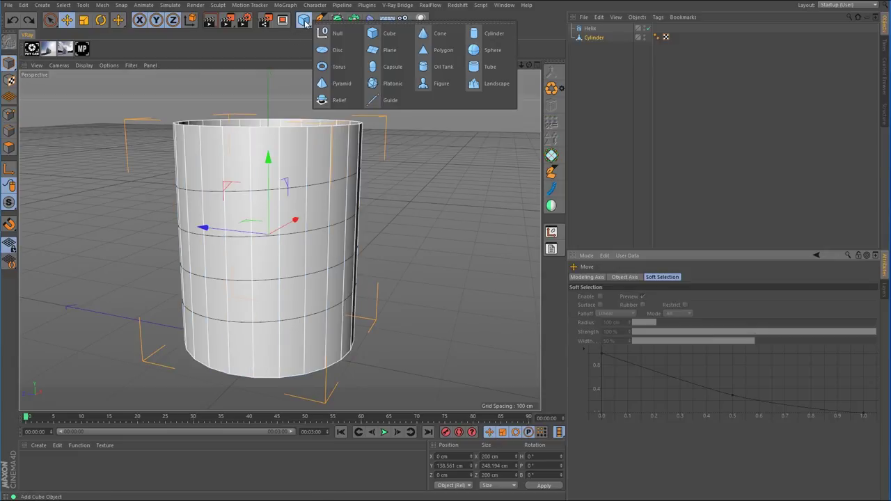
click(445, 51)
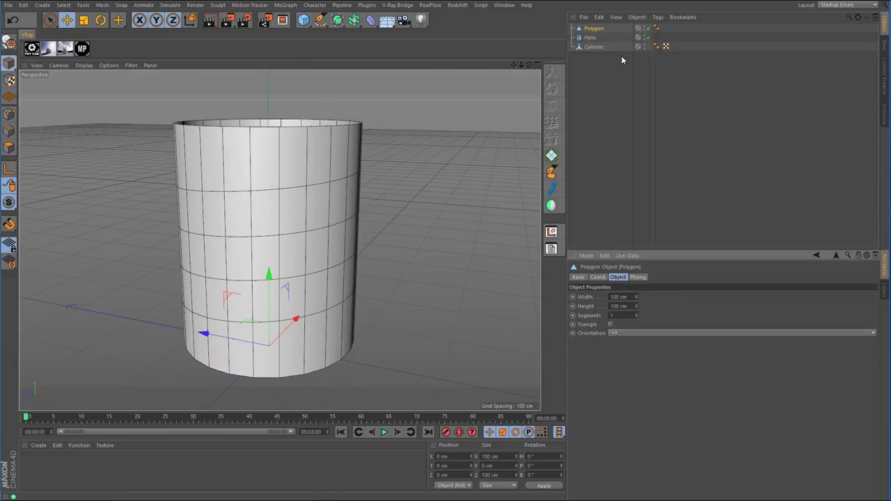
click(643, 46)
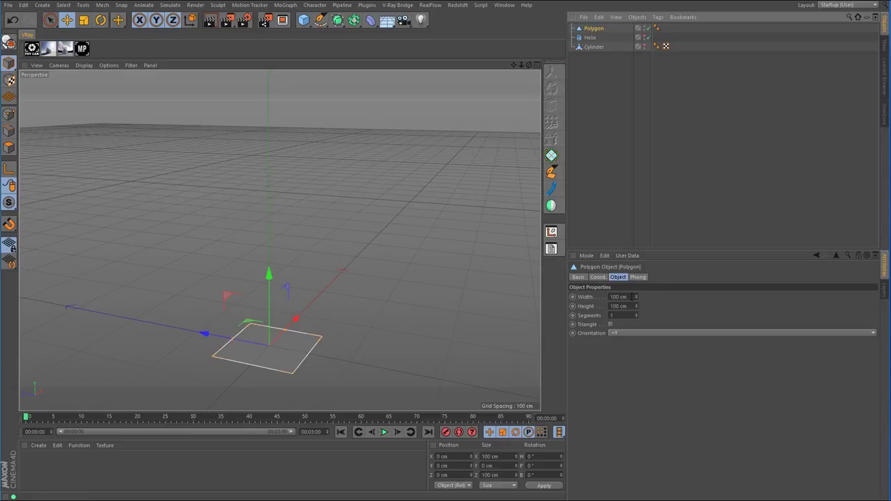
- Set the polygon's width and height to 25 cm and its orientation to +X
click(631, 296)
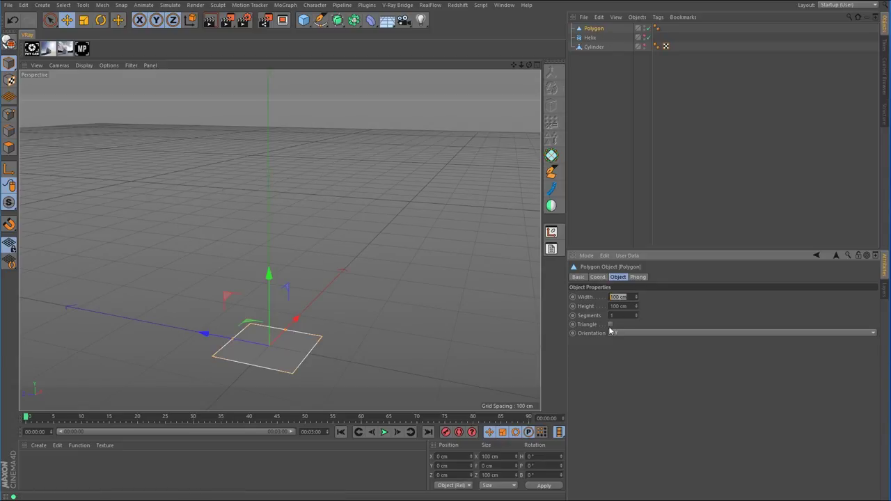
text(25)
key(Tab)
text(15)
key(Return)
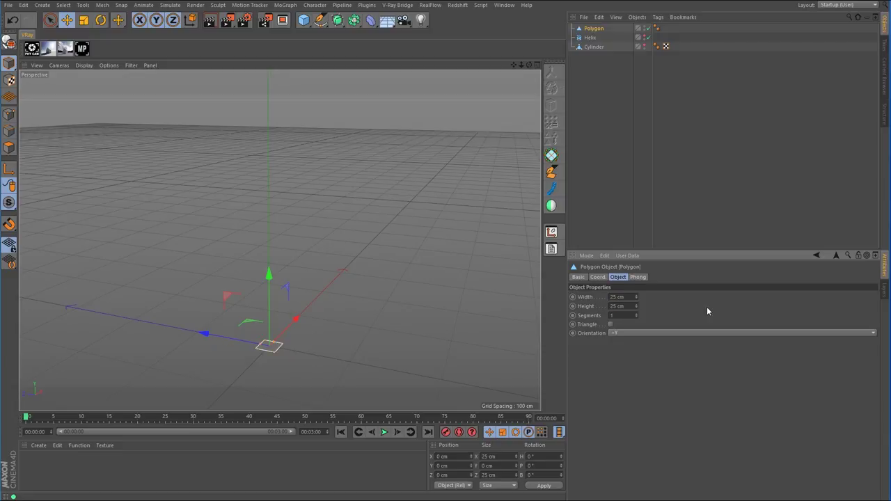
click(629, 333)
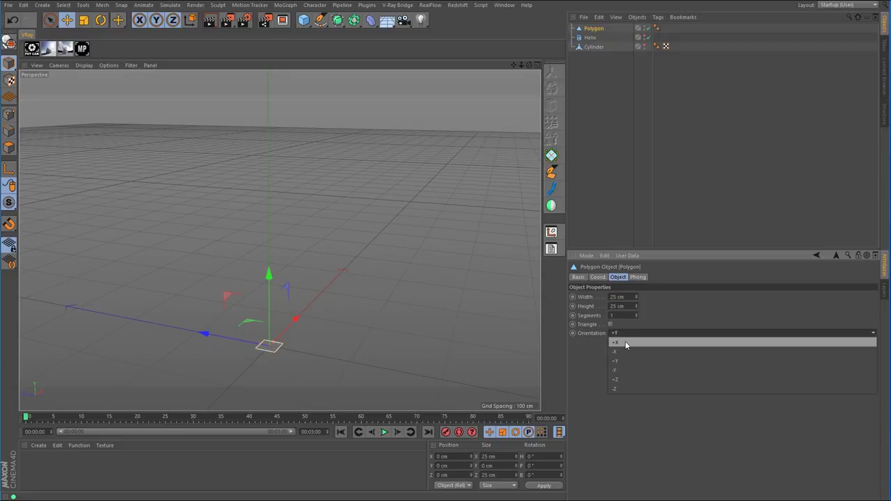
click(626, 342)
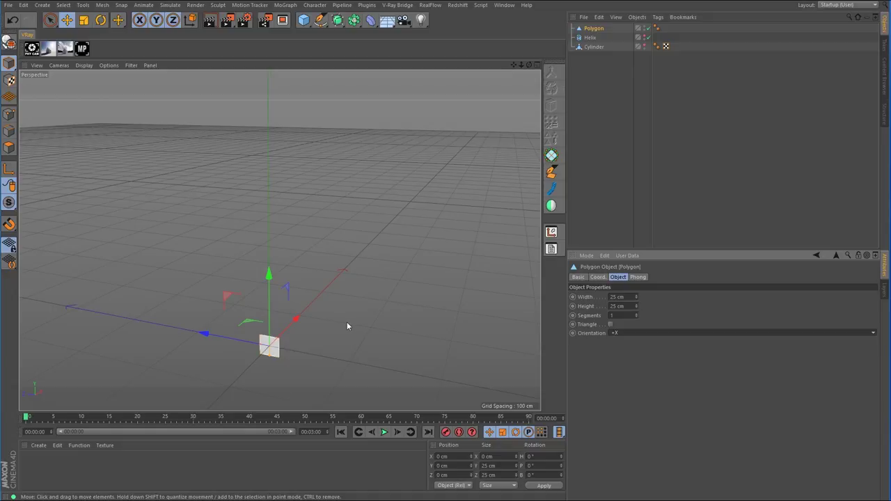
- Convert the polygon into an editable object and set its Phong angle to 80°
alt+drag(201, 359, 244, 362)
alt+right_drag(245, 362, 353, 342)
alt+middle_drag(353, 342, 287, 297)
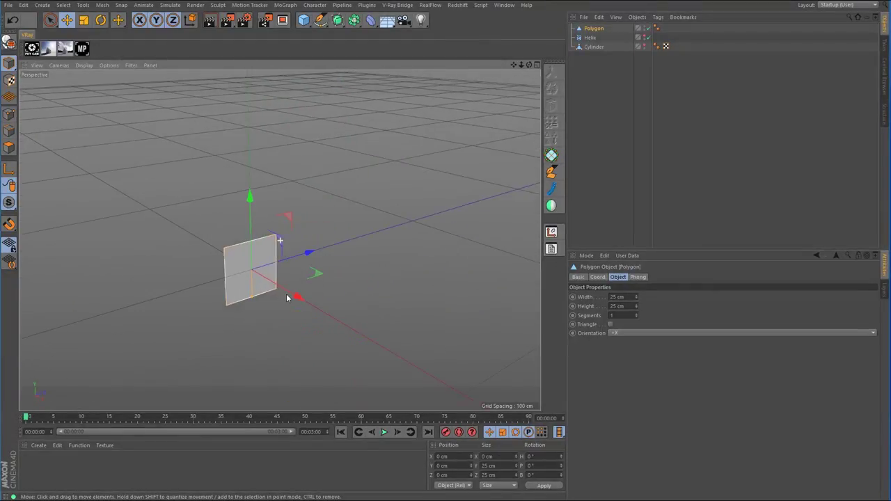
click(10, 42)
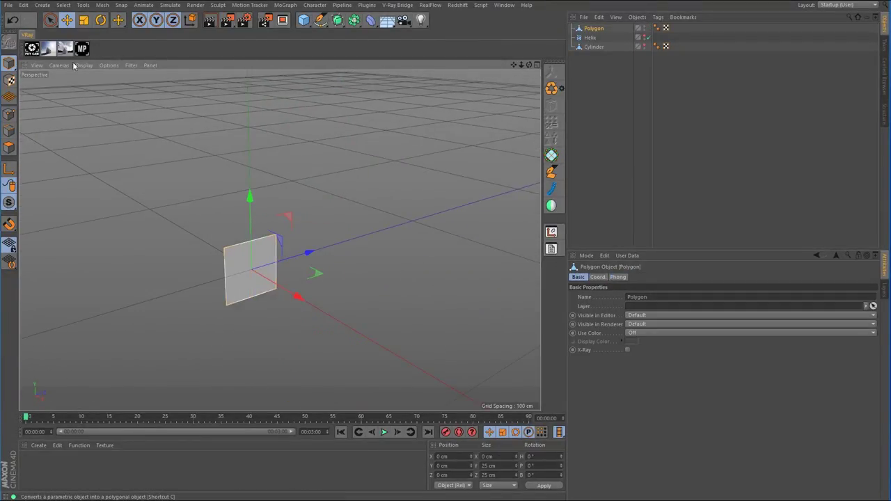
click(655, 28)
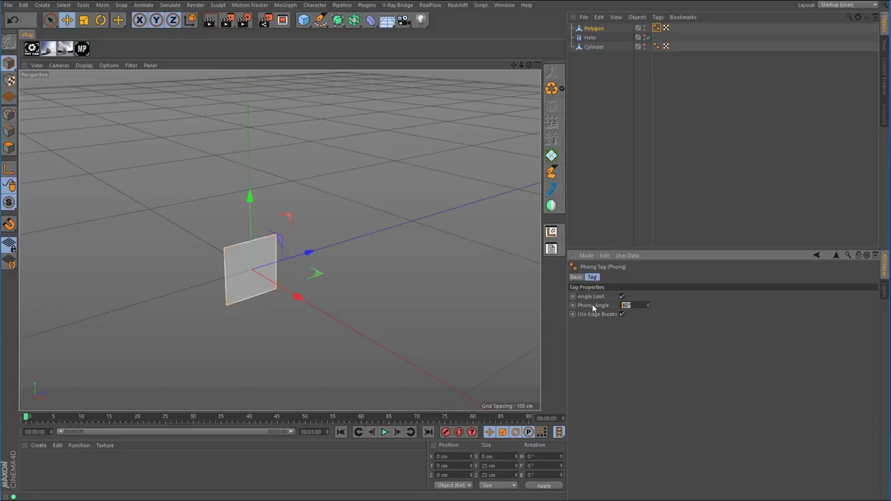
text(80)
- Enable axis modification for the polygon and turn on snapping with Vertex Snap and Edge Snap active
click(10, 170)
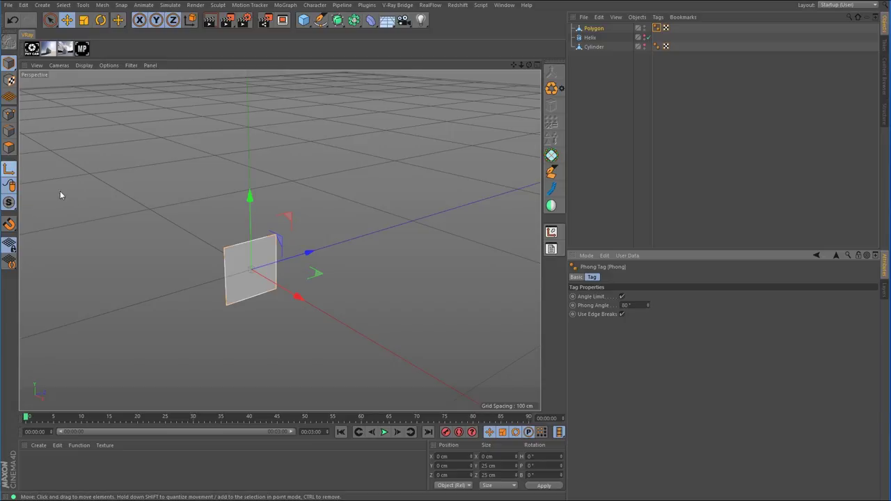
click(10, 223)
click(50, 217)
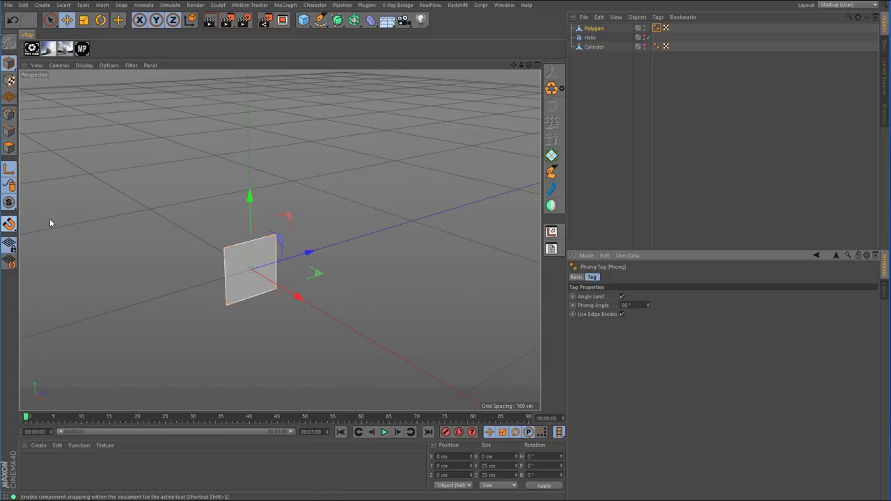
click(10, 223)
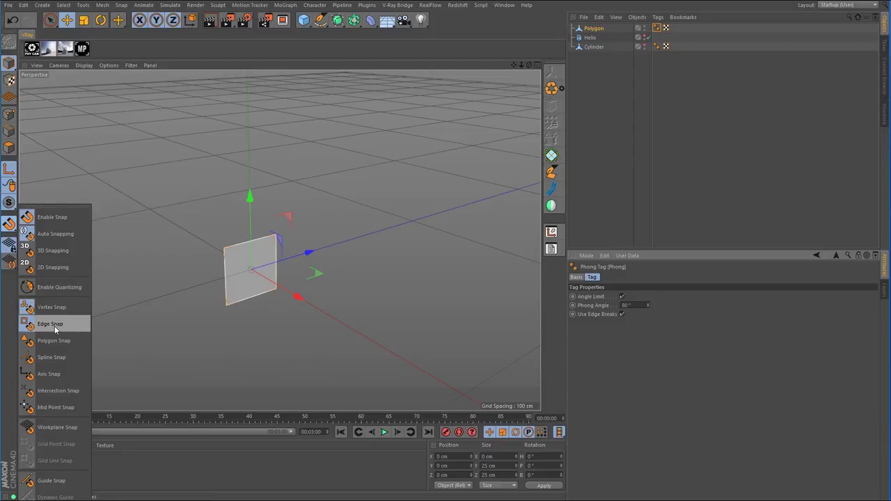
click(237, 348)
- Snap the polygon's axis onto its vertical edge at Z -12.5 cm, and turn off axis modification and snapping
alt+right_drag(281, 338, 311, 320)
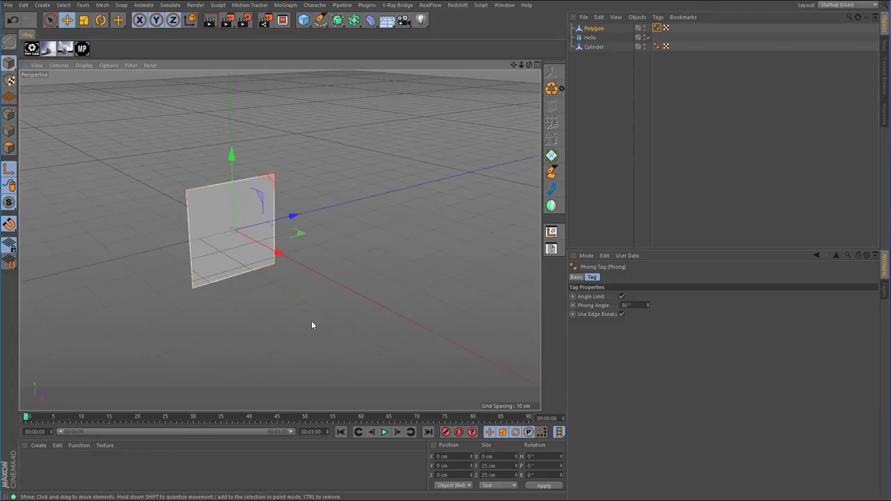
alt+drag(311, 320, 296, 275)
drag(304, 226, 259, 231)
alt+drag(202, 262, 260, 253)
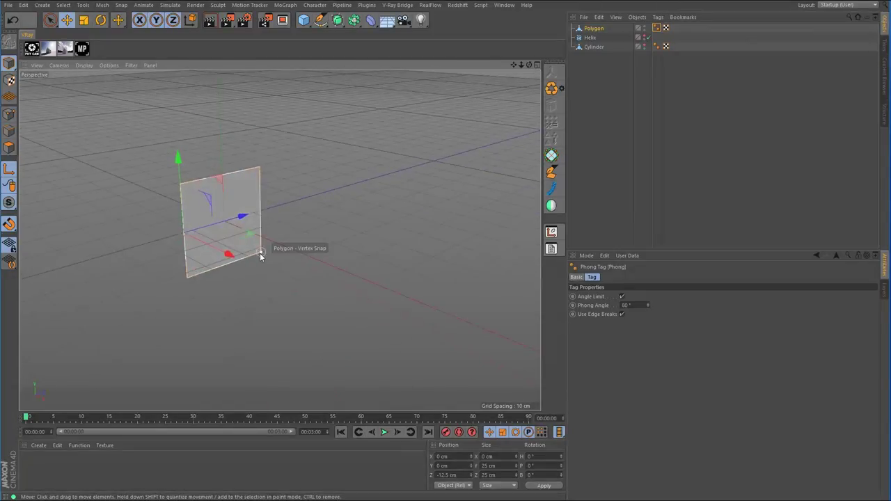
alt+middle_drag(260, 253, 328, 298)
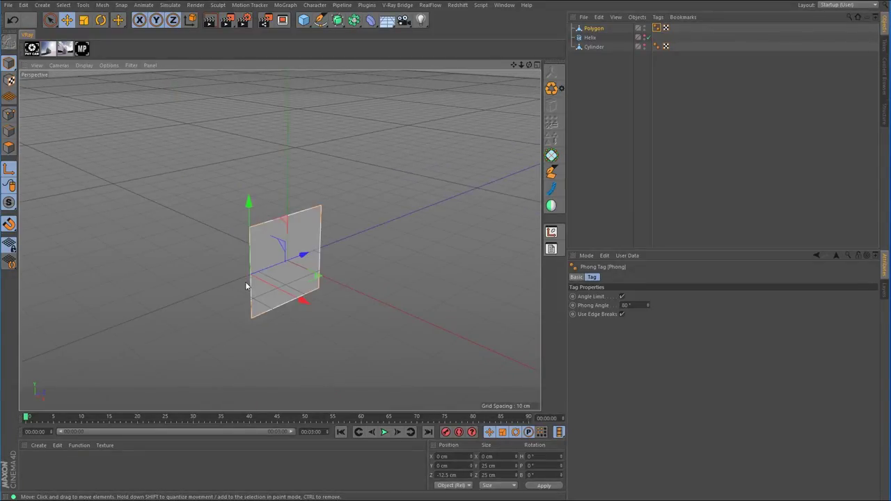
click(12, 172)
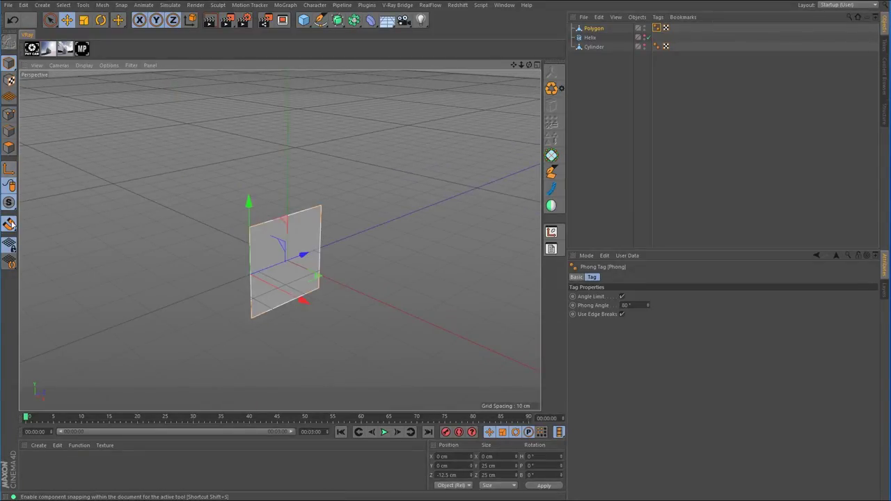
click(10, 225)
click(11, 225)
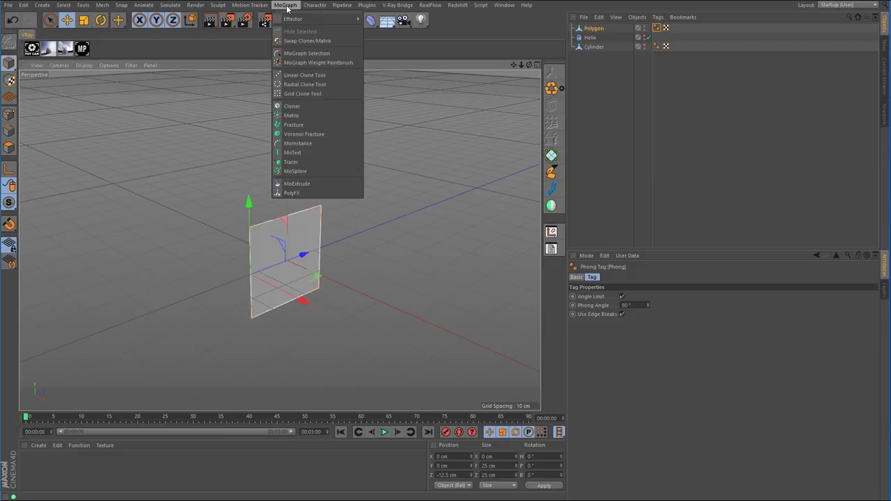
- Place the polygon in a linear MoGraph Cloner with per-step offsets of 0 cm in Y and 25 cm in Z
click(292, 106)
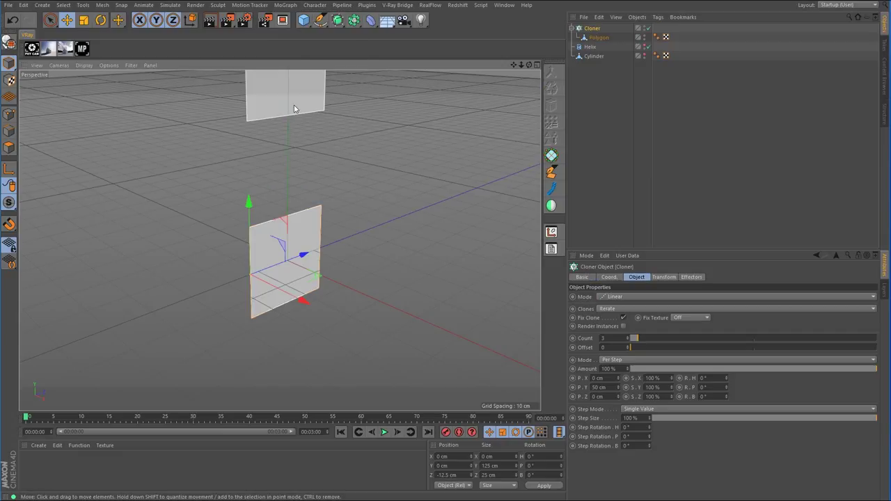
alt+right_drag(352, 151, 299, 181)
alt+middle_drag(364, 138, 296, 216)
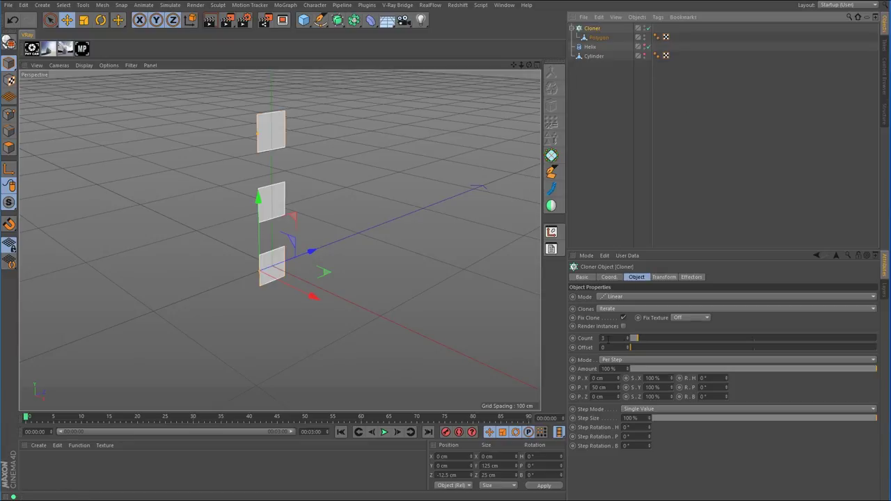
click(598, 387)
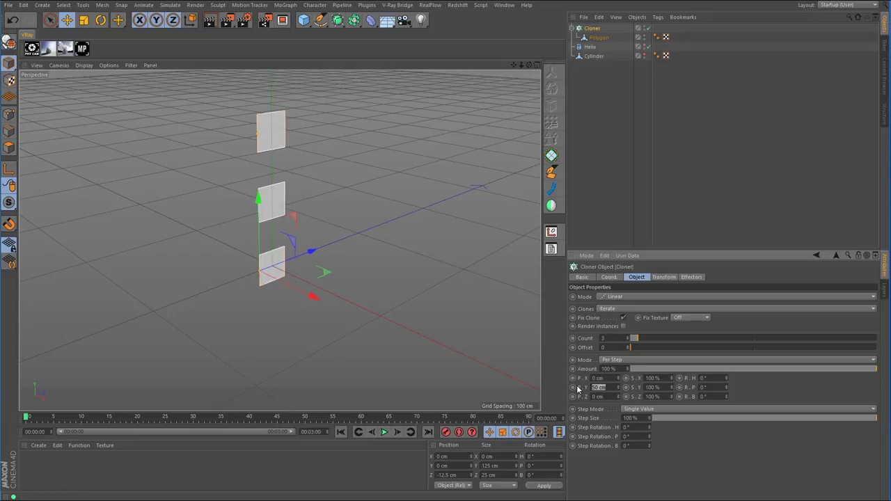
text(0)
key(Return)
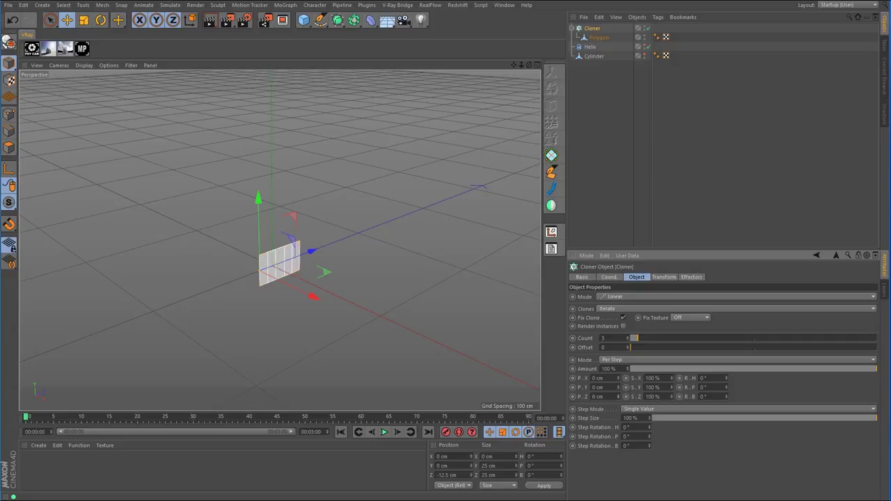
drag(618, 396, 618, 397)
click(618, 399)
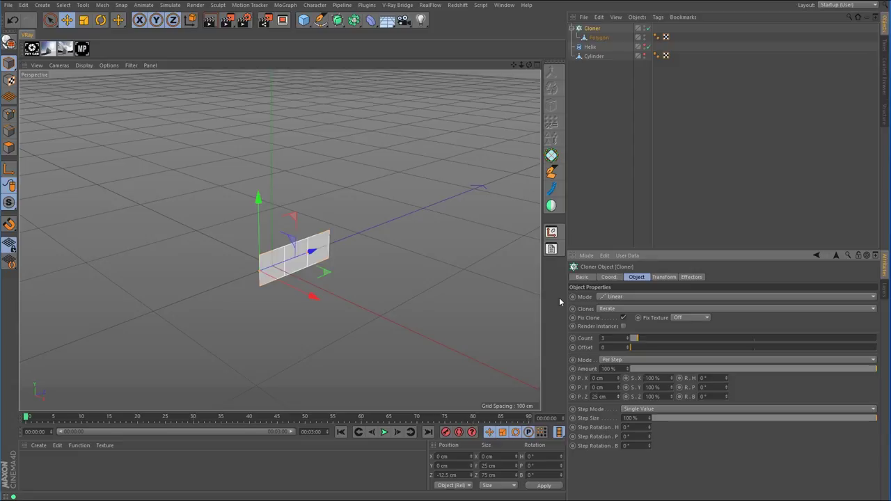
- Set the Cloner's count to 96 to extend the row of polygons into a long strip
scroll(413, 253, down, 4)
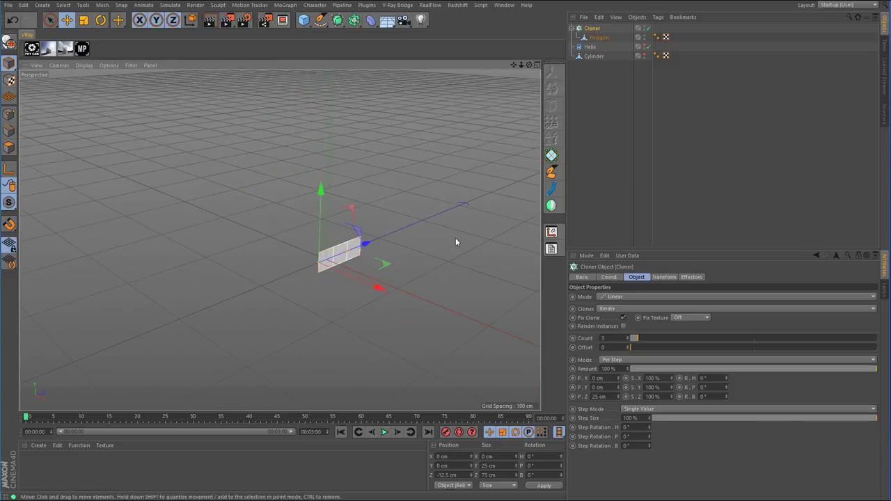
alt+middle_drag(455, 237, 300, 266)
alt+drag(301, 269, 310, 273)
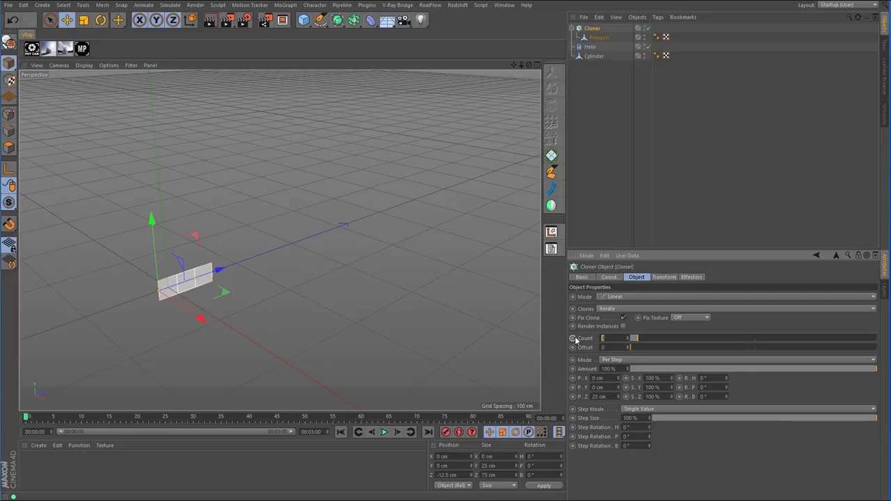
text(96)
key(Return)
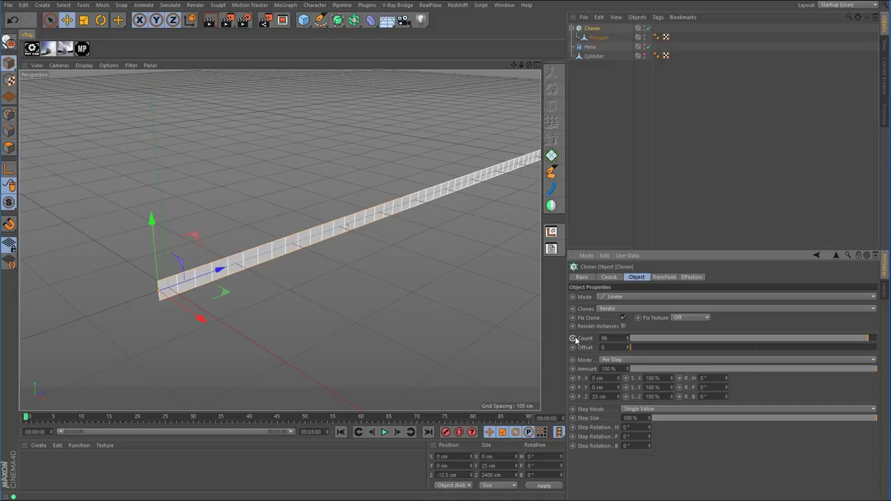
alt+drag(348, 230, 397, 216)
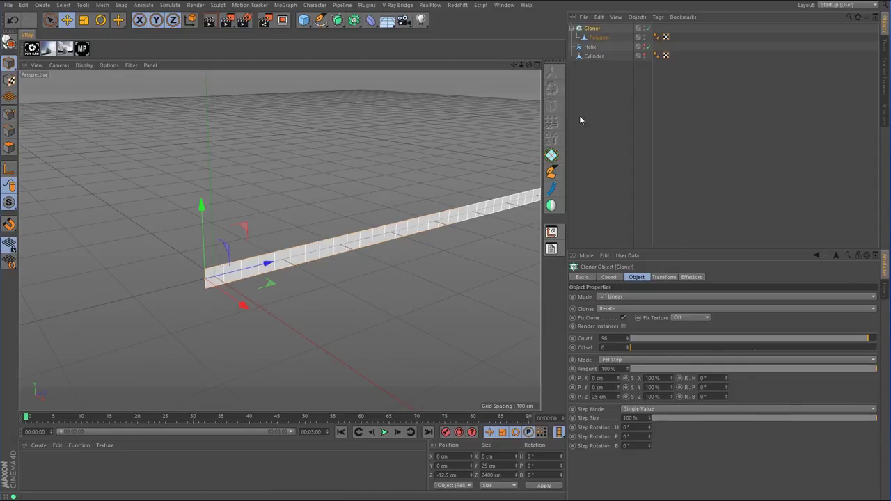
- Make the Cloner editable and merge all its polygons, Polygon 0 through Polygon 95, into a single object, removing the originals
click(9, 43)
click(572, 28)
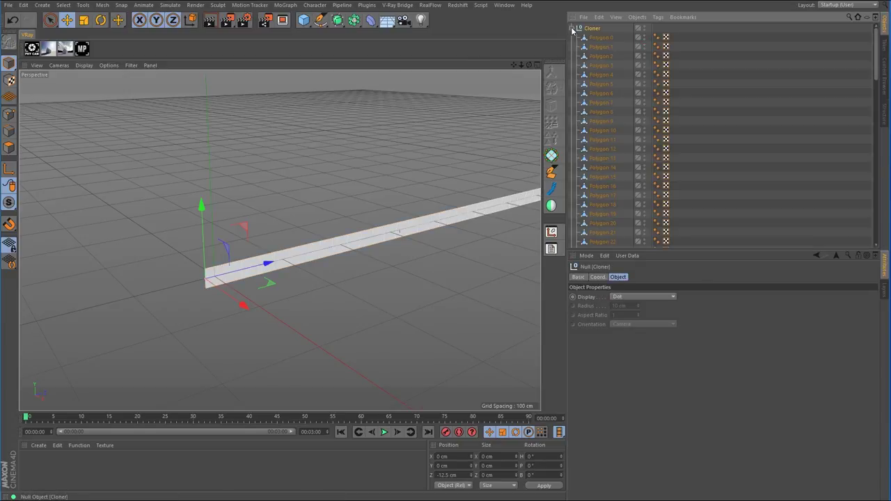
click(603, 37)
scroll(604, 95, down, 8)
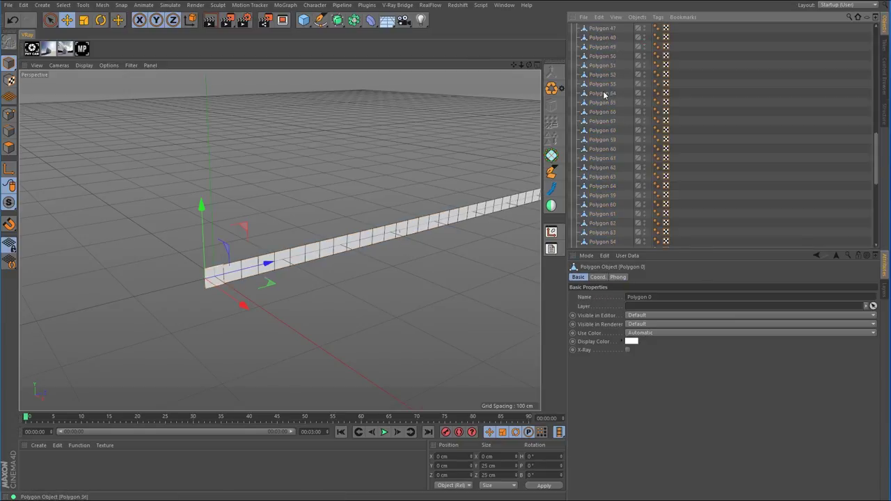
scroll(604, 95, down, 5)
shift+click(611, 226)
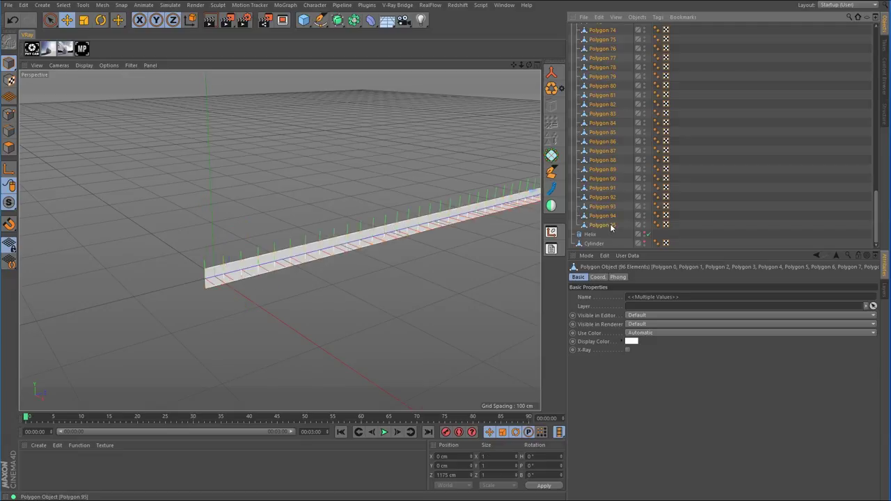
click(551, 74)
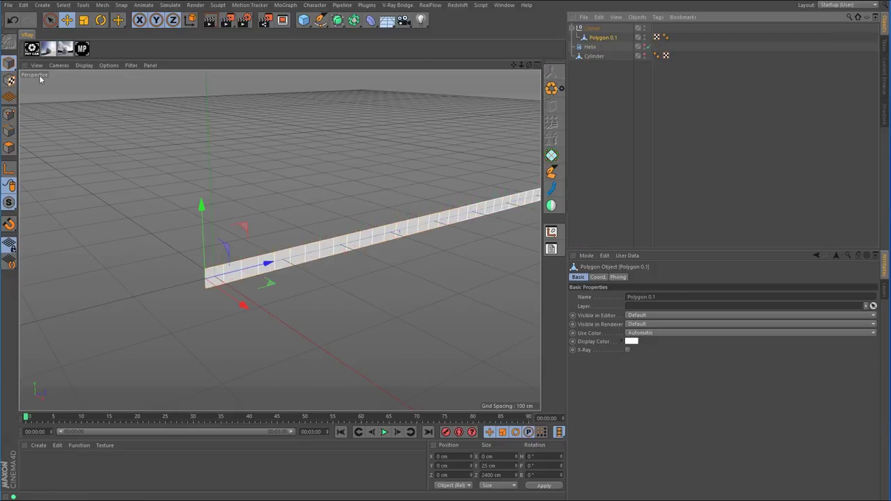
- Try moving the merged polygon strip out of the Cloner null in point mode, undo the move and return to model mode
click(9, 116)
key(9)
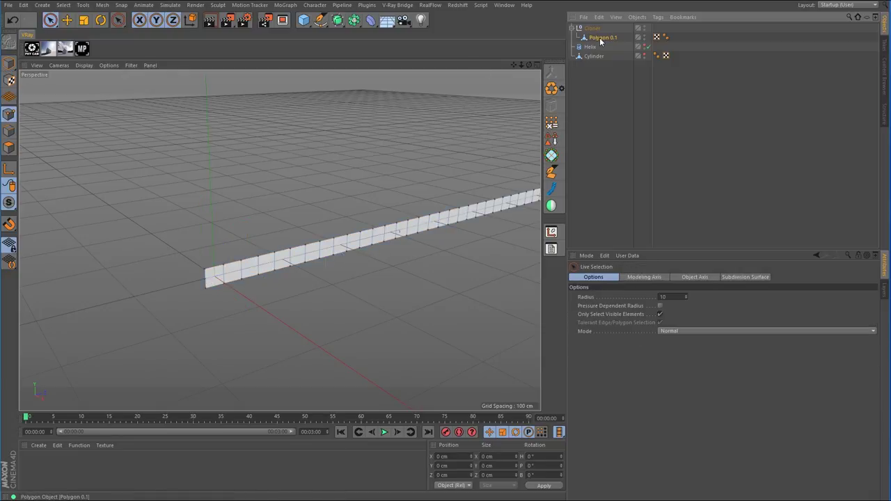
drag(600, 39, 596, 46)
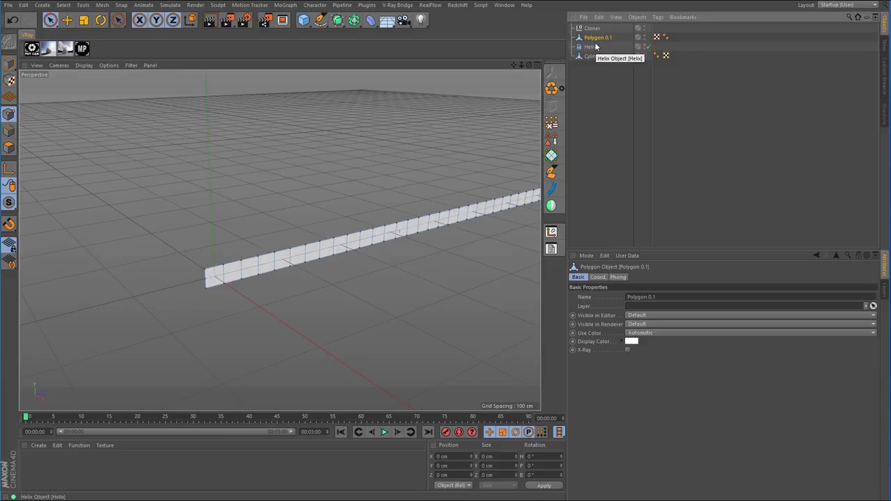
key(ctrl+z)
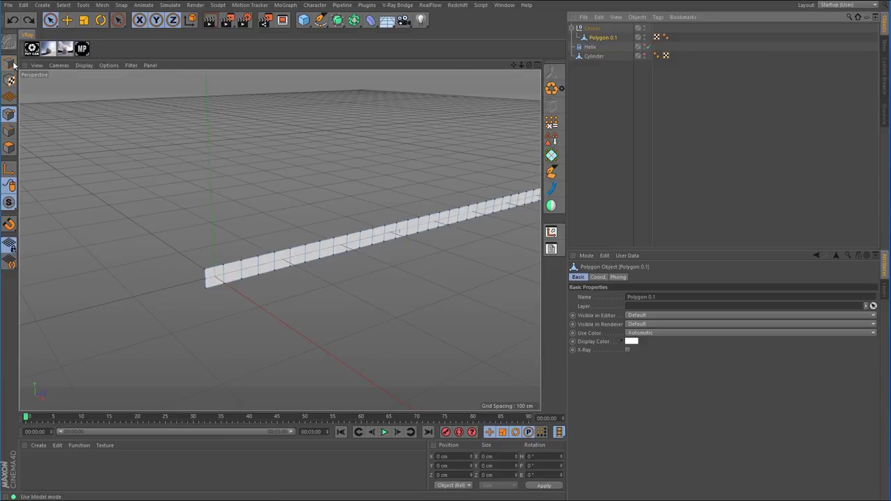
key(e)
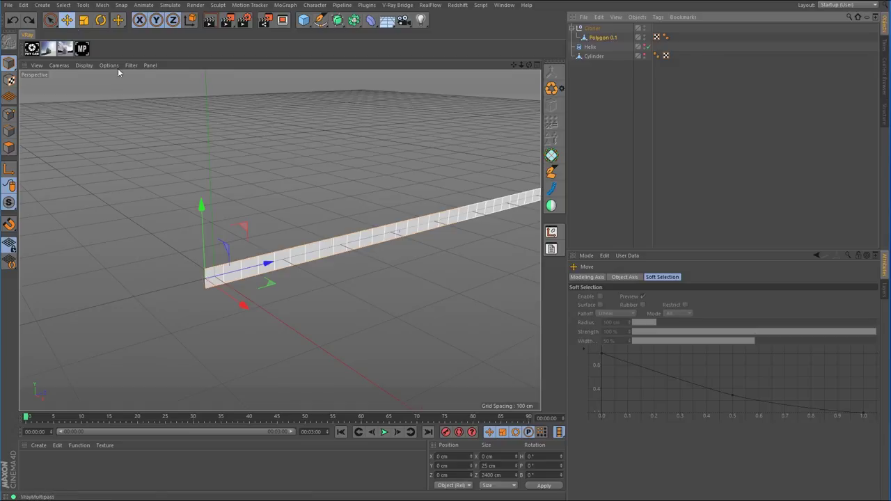
- Add a Spline Wrap deformer and place it inside the Cloner null above the merged polygon strip
click(370, 20)
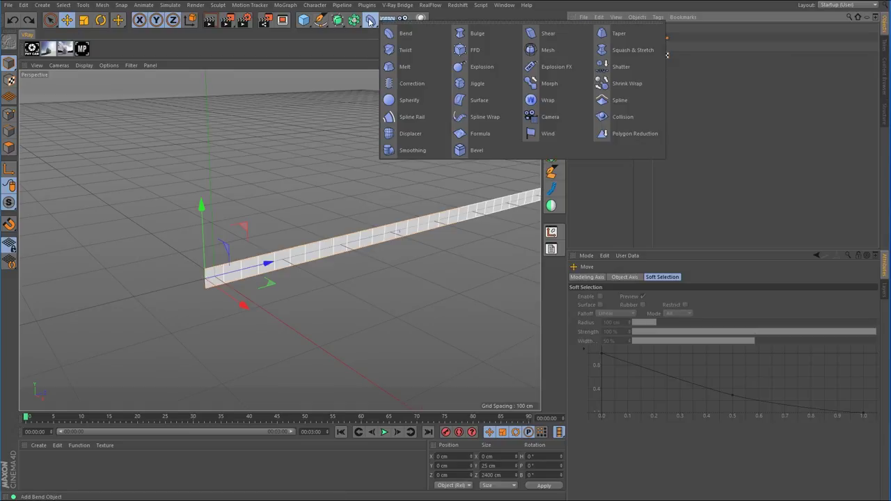
click(494, 117)
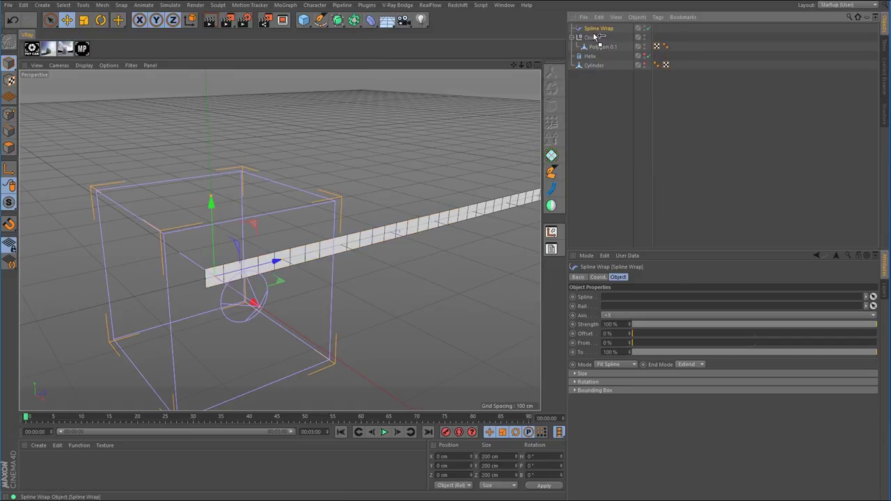
drag(593, 36, 593, 39)
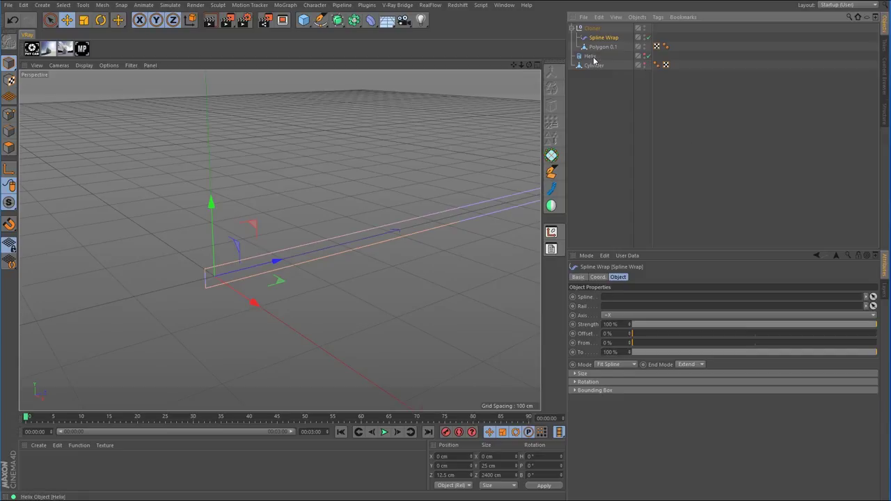
- Unhide the Helix spline and assign it as the Spline Wrap deformer's spline
alt+click(645, 56)
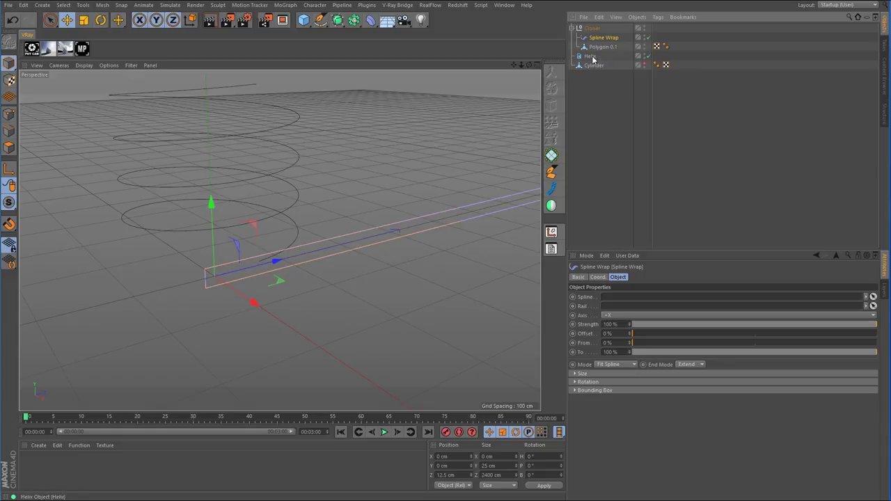
drag(593, 57, 634, 298)
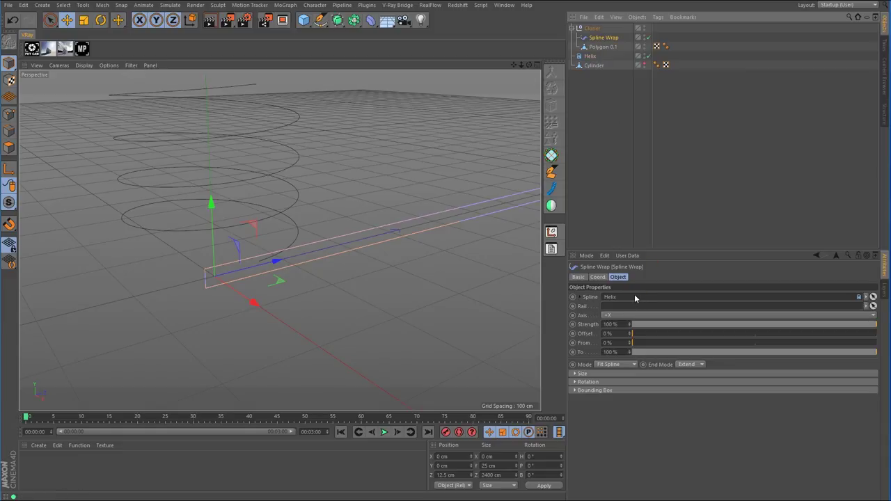
drag(522, 64, 493, 95)
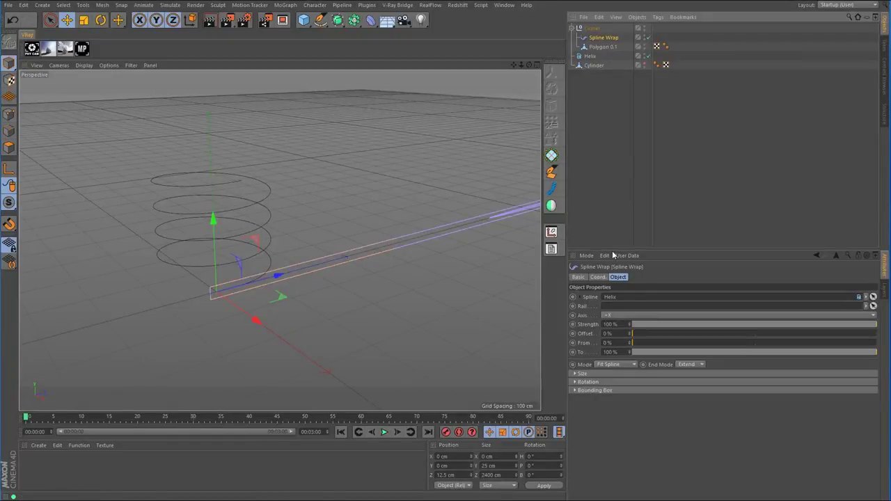
- Set the Spline Wrap's axis to +Z so the strip follows the helix along its length
click(610, 316)
click(616, 342)
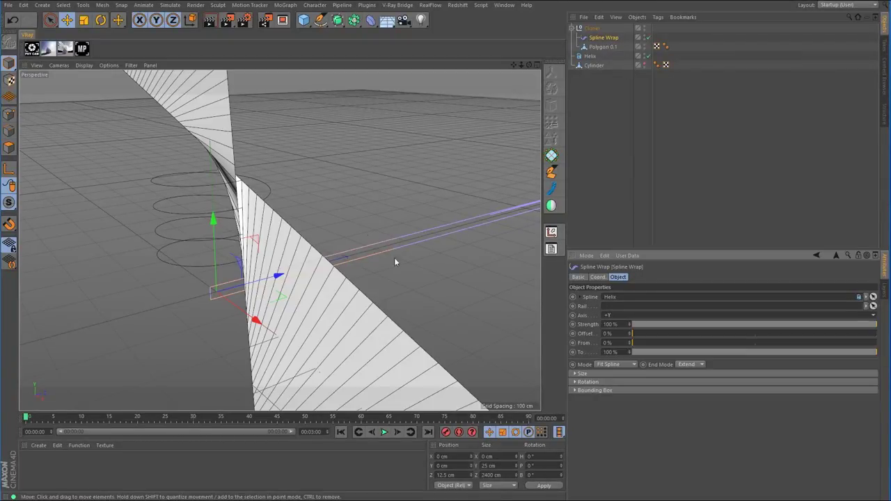
click(612, 316)
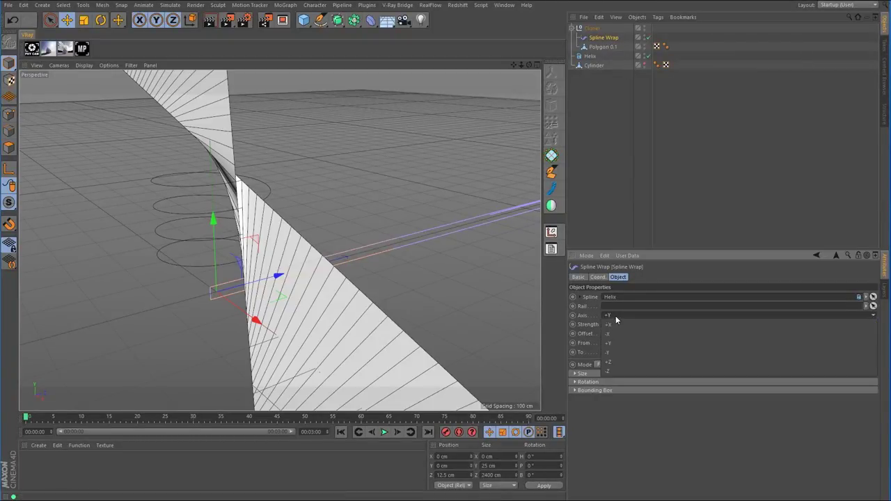
click(616, 366)
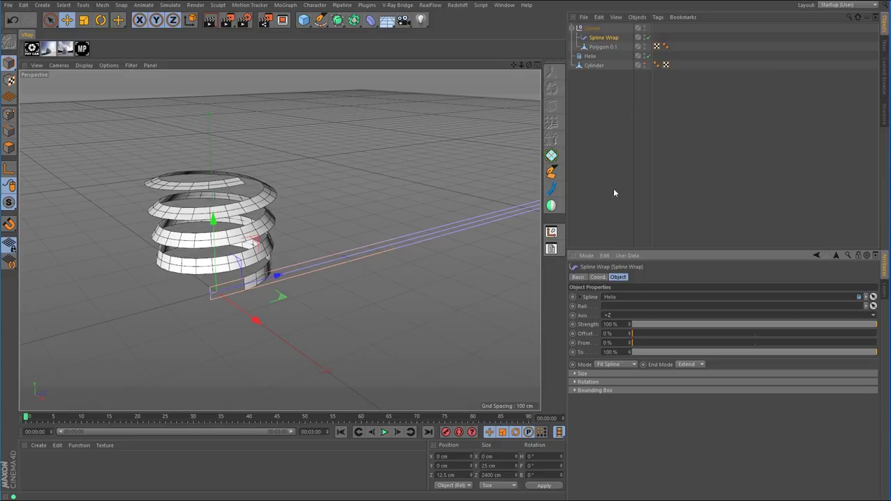
- Try Up Vector values of 1 and a different banking angle in the Spline Wrap's rotation settings, and undo the trial
click(575, 382)
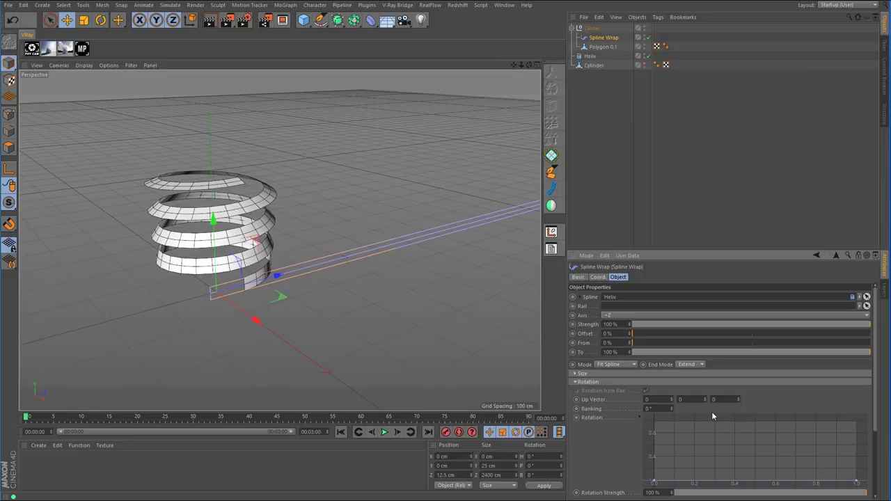
click(672, 402)
click(705, 399)
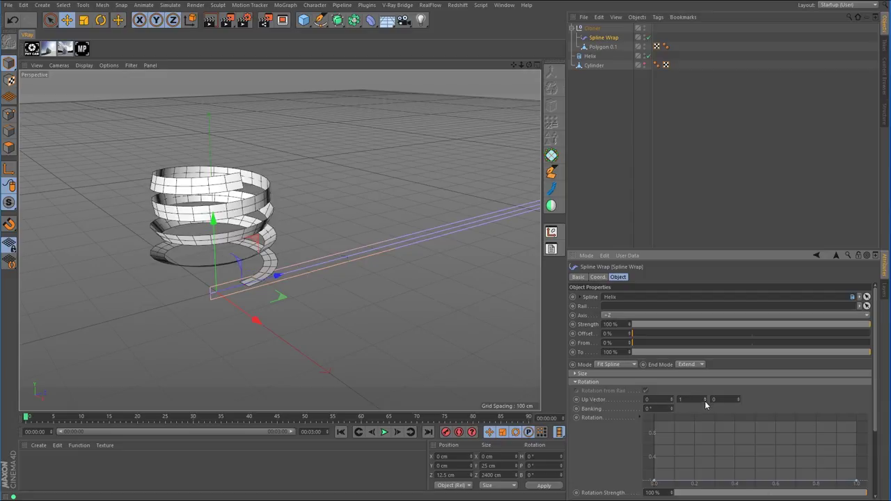
click(705, 402)
click(738, 400)
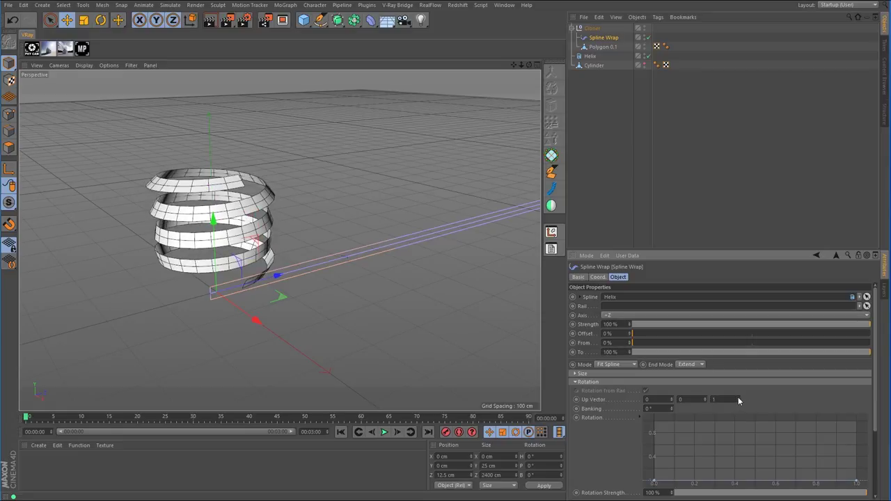
click(738, 402)
click(738, 401)
click(738, 397)
mouse_move(673, 408)
mouse_down()
mouse_move(672, 383)
mouse_move(673, 418)
mouse_up()
key(ctrl+z)
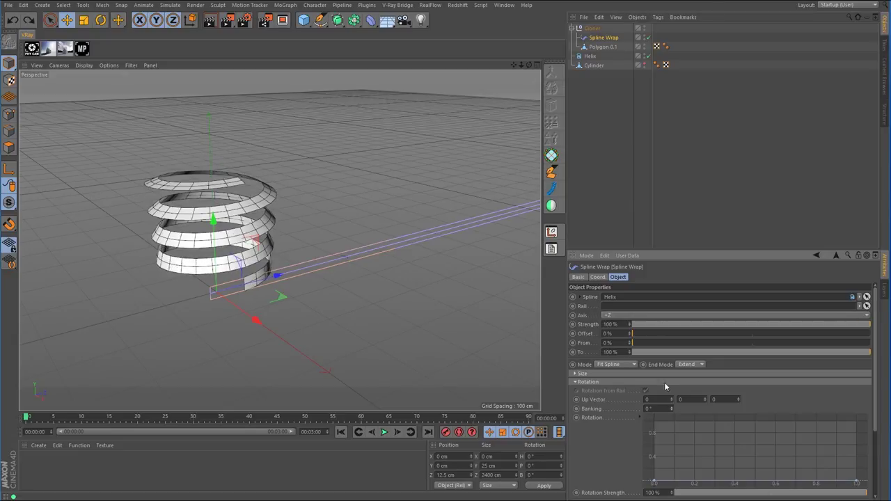
- Duplicate the Helix spline and assign the copy as the Spline Wrap's rail
click(589, 57)
ctrl+drag(589, 57, 589, 63)
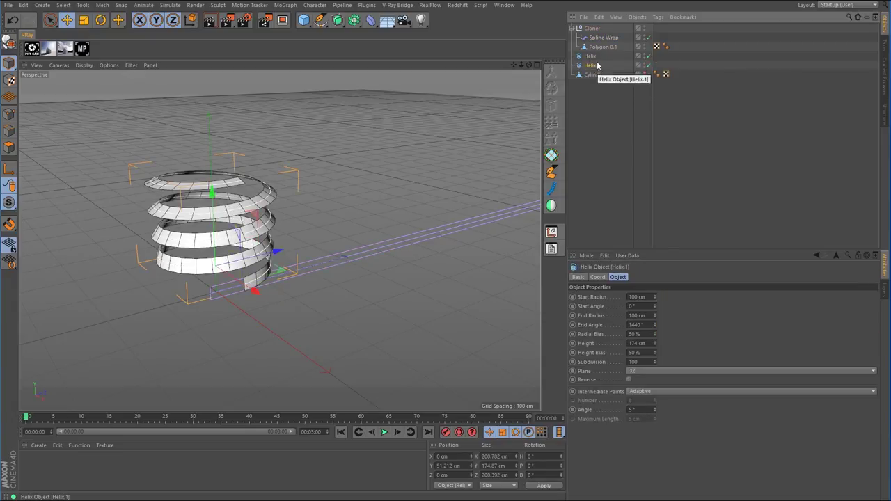
click(603, 37)
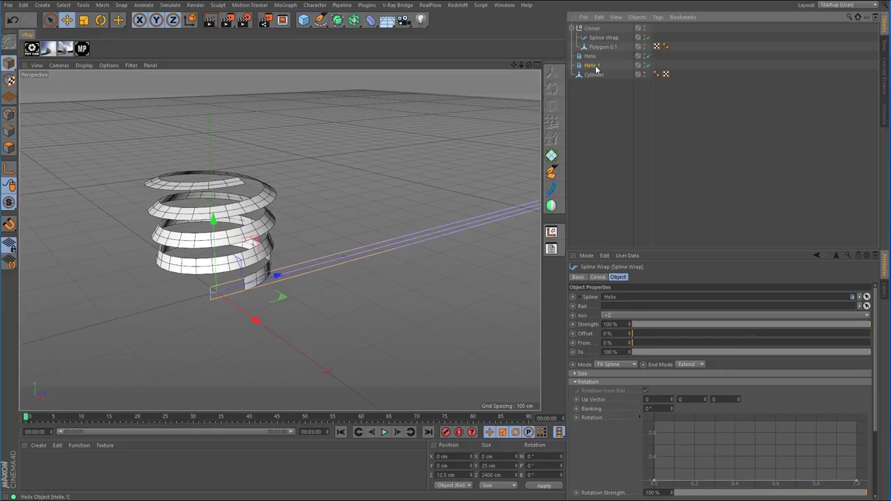
click(594, 66)
click(626, 126)
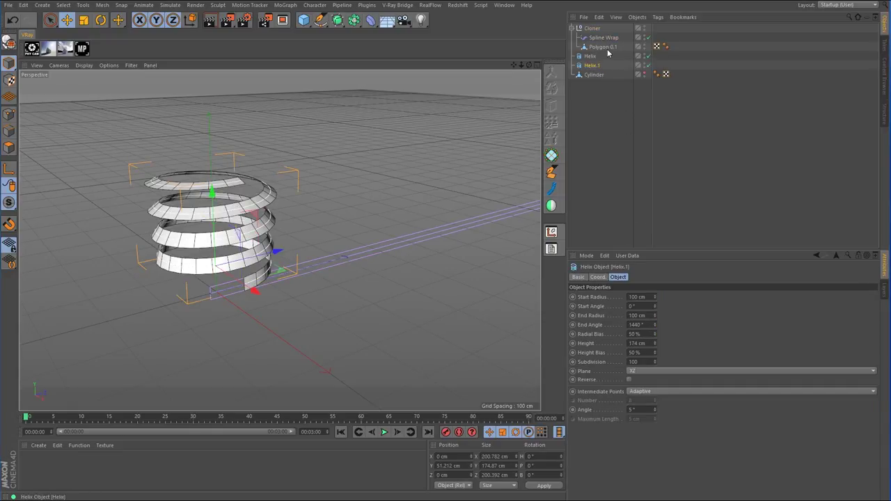
click(607, 38)
drag(593, 65, 634, 307)
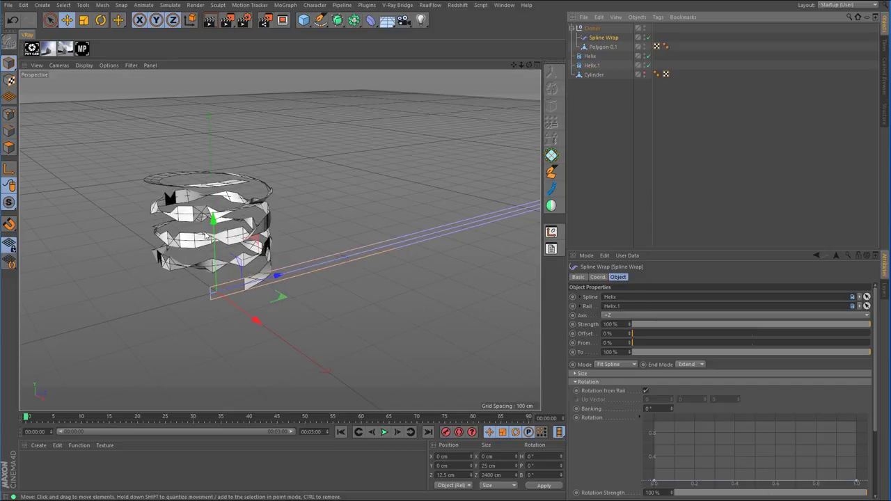
- Raise the rail helix to about 212 cm in Y and hide both helix splines in the viewport
click(591, 65)
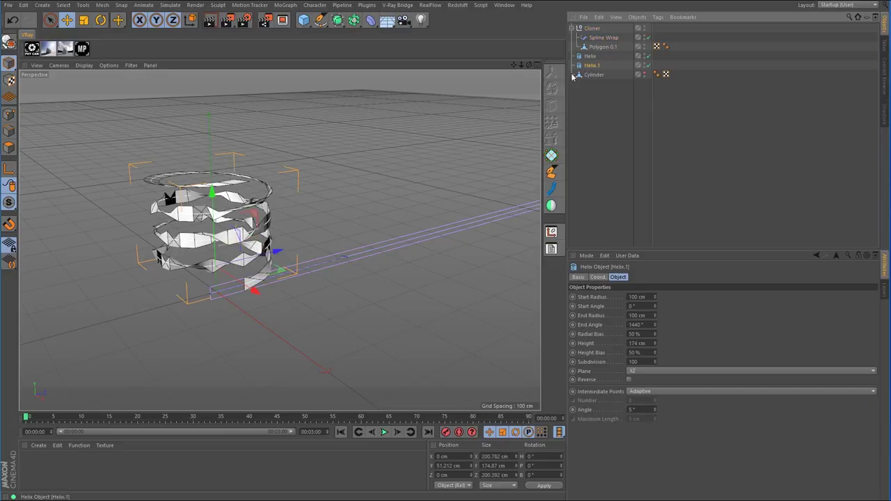
drag(210, 192, 230, 100)
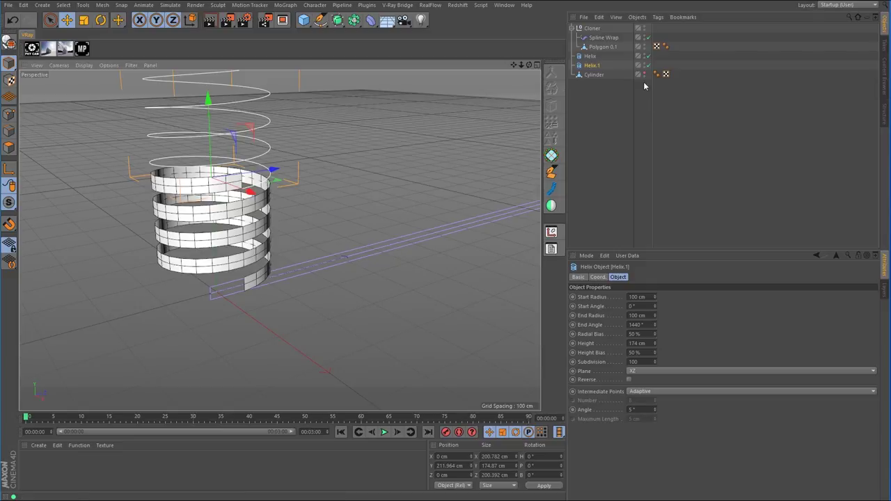
click(644, 54)
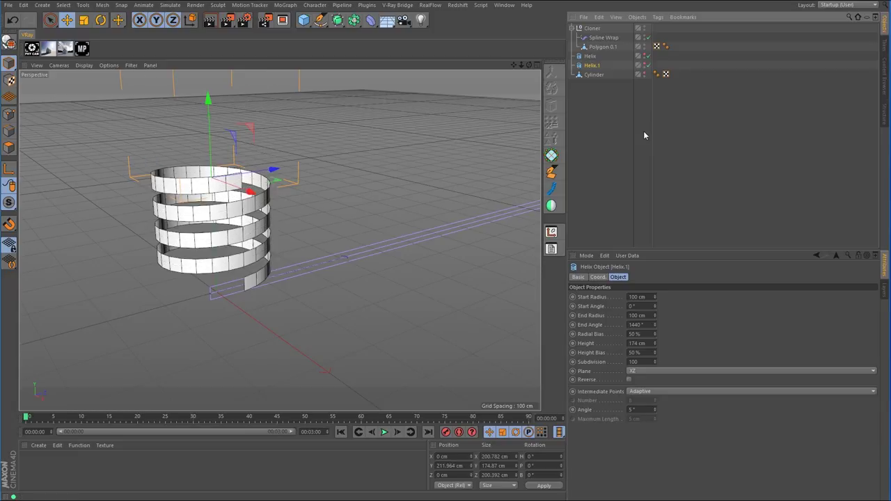
- Show the Cylinder temporarily to check how the wrapped spiral band lies against its wall
mouse_move(529, 65)
mouse_down()
mouse_move(480, 65)
mouse_move(529, 72)
mouse_up()
click(644, 72)
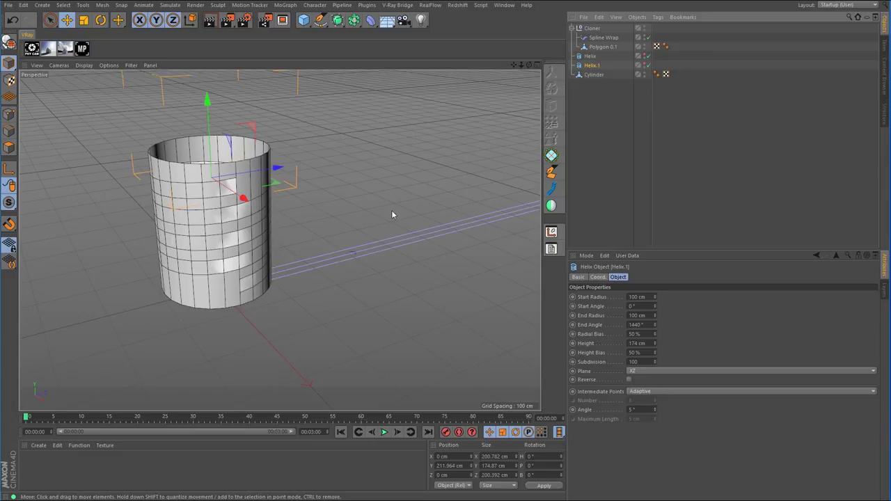
click(603, 46)
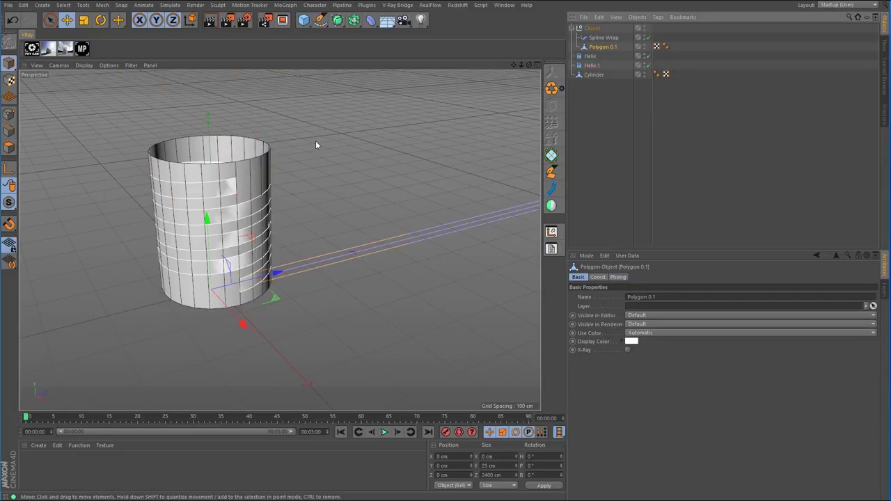
alt+right_drag(207, 197, 273, 211)
alt+drag(272, 211, 272, 217)
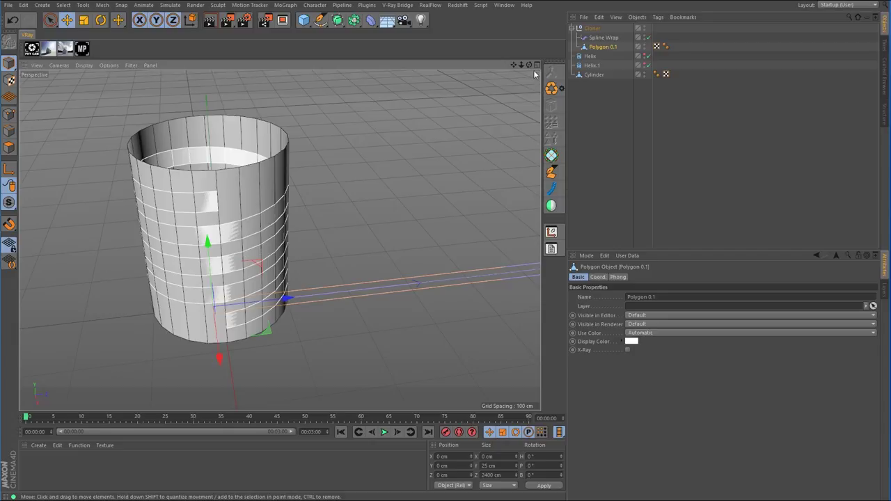
drag(530, 65, 501, 94)
click(755, 133)
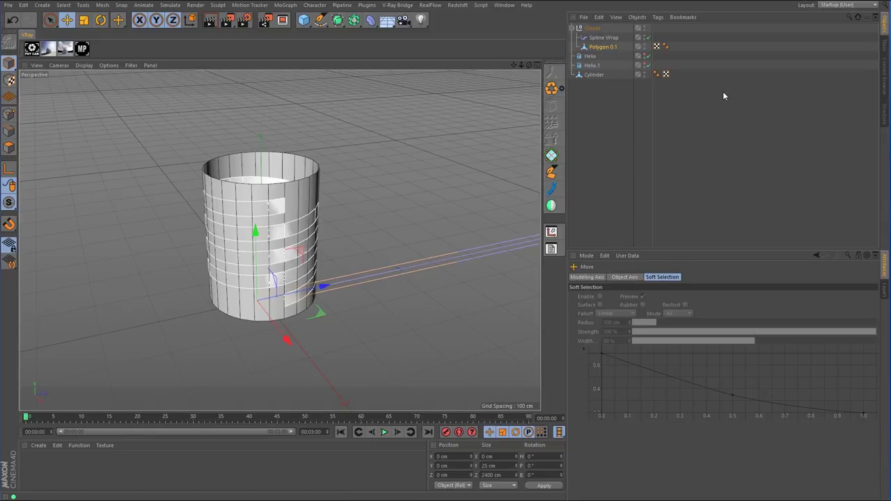
click(644, 73)
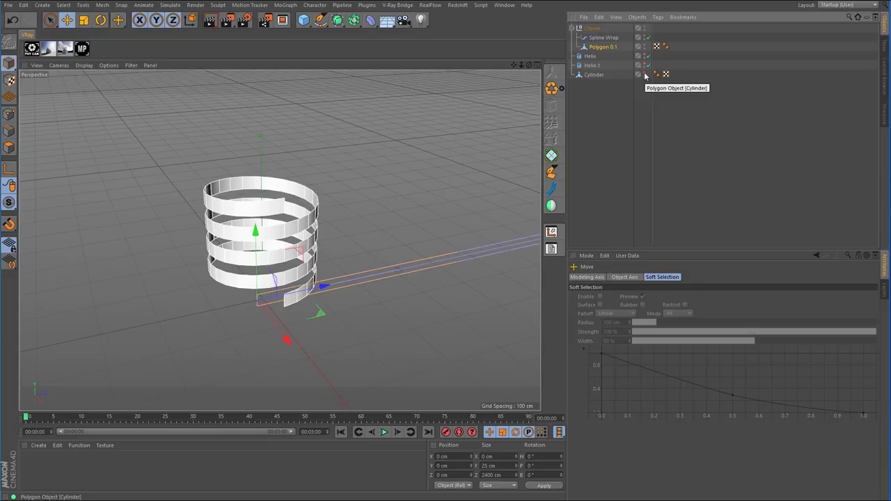
- Try Current State to Object on the merged strip and moving both strips out of the Cloner null, and undo it
right_click(595, 48)
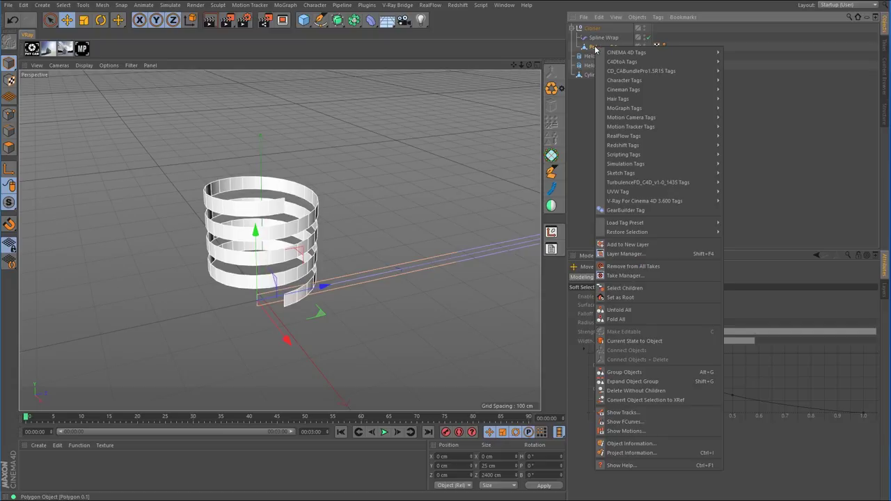
click(635, 341)
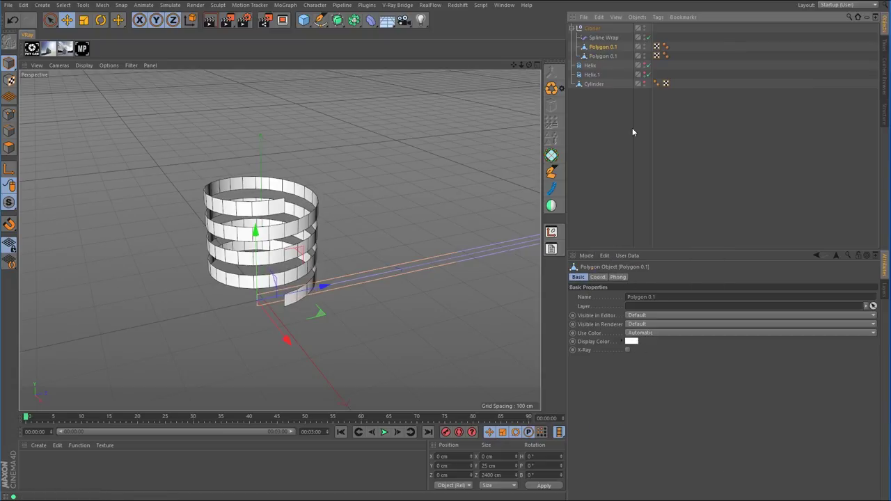
drag(600, 57, 600, 154)
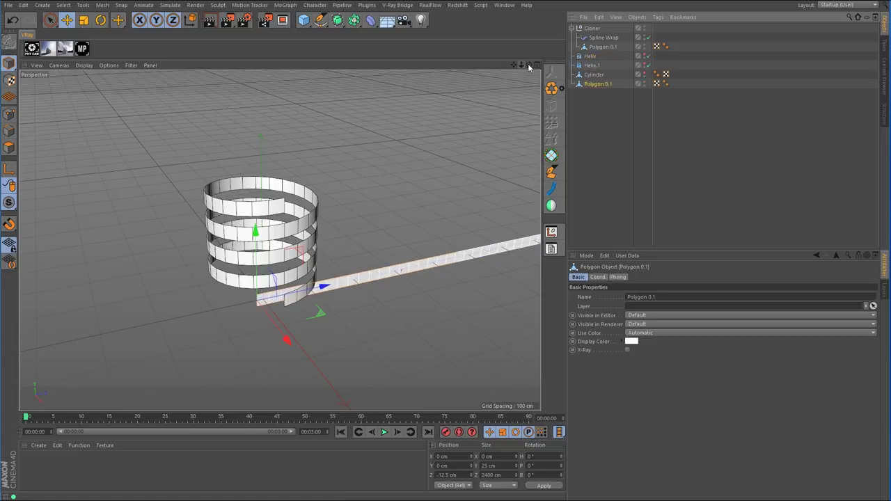
drag(601, 47, 596, 131)
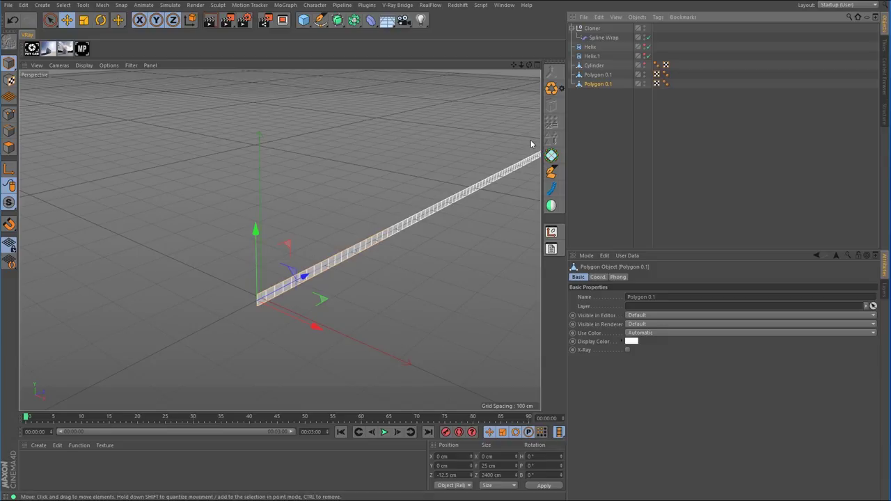
key(ctrl+z)
key(ctrl+z)
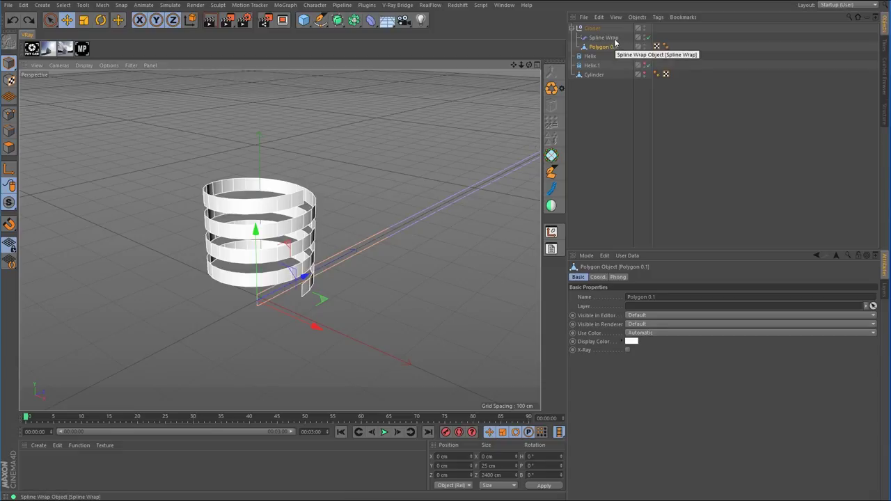
- Bake the whole Cloner null with Current State to Object, and hide and collapse the original Cloner hierarchy
click(593, 28)
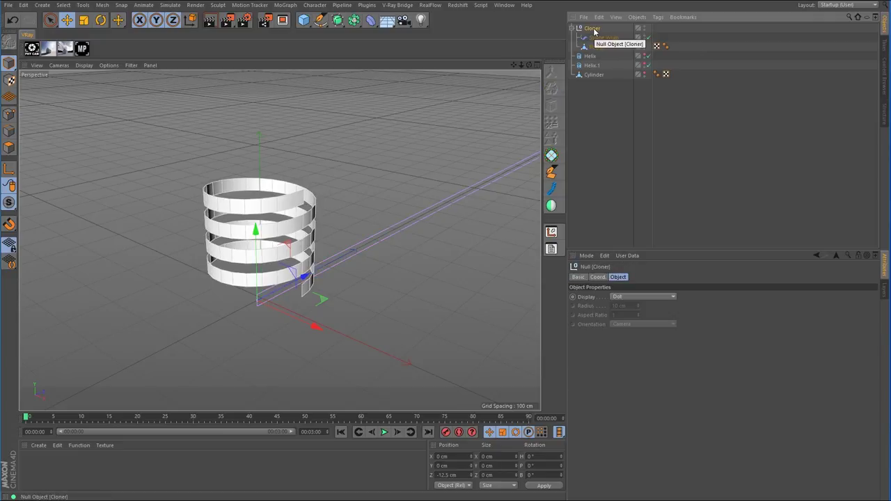
right_click(593, 30)
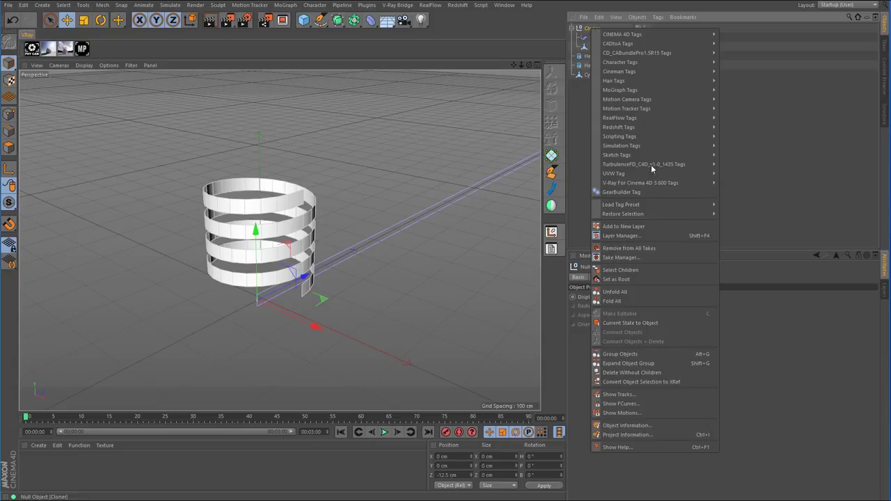
click(634, 323)
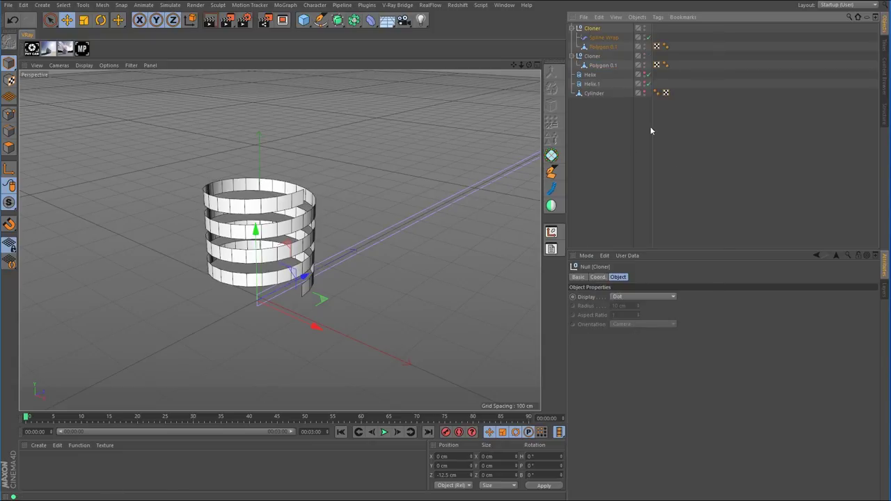
click(647, 24)
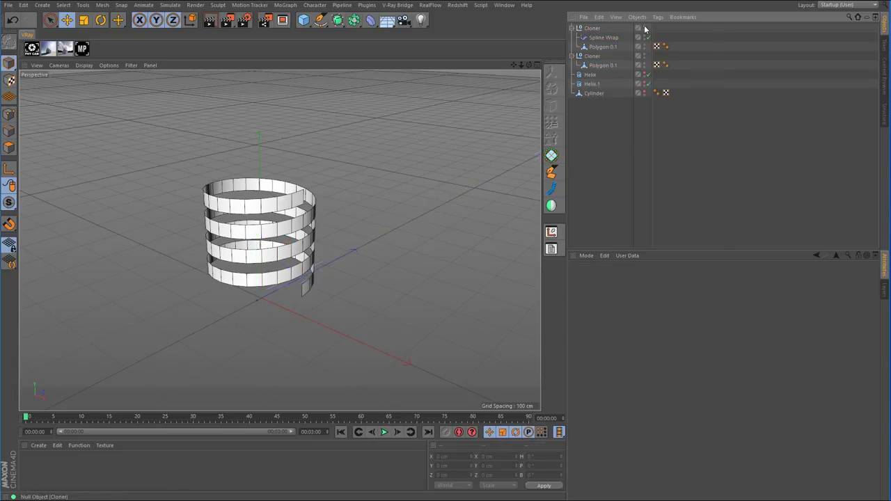
click(571, 28)
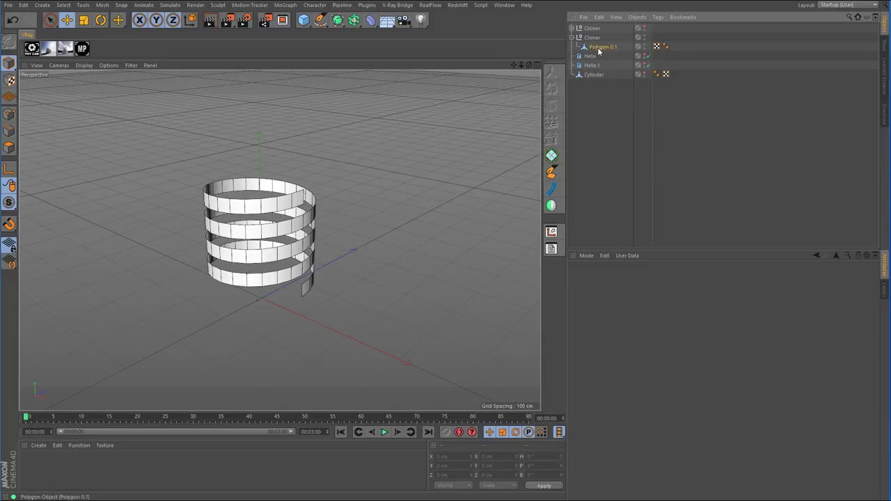
- Take the baked Polygon 0.1 out of its duplicate Cloner null and delete the emptied null
click(600, 46)
click(595, 40)
key(Delete)
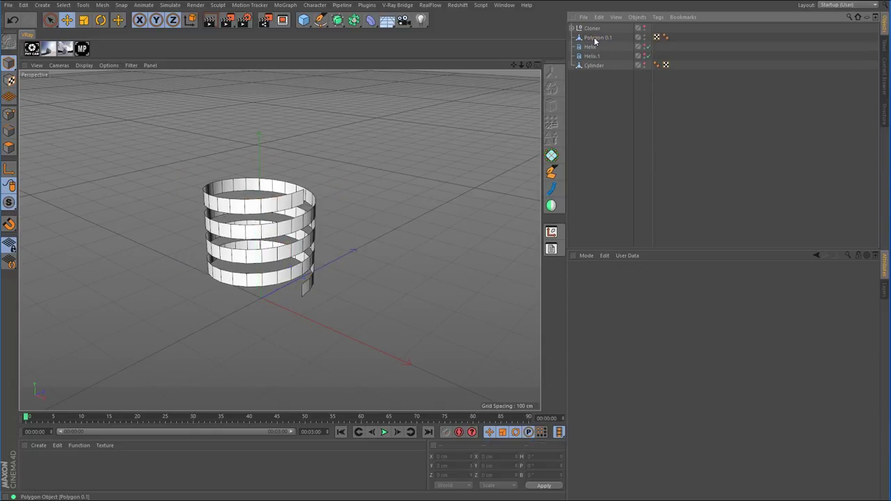
- Select all polygons of Polygon 0.1 in polygon mode
click(594, 40)
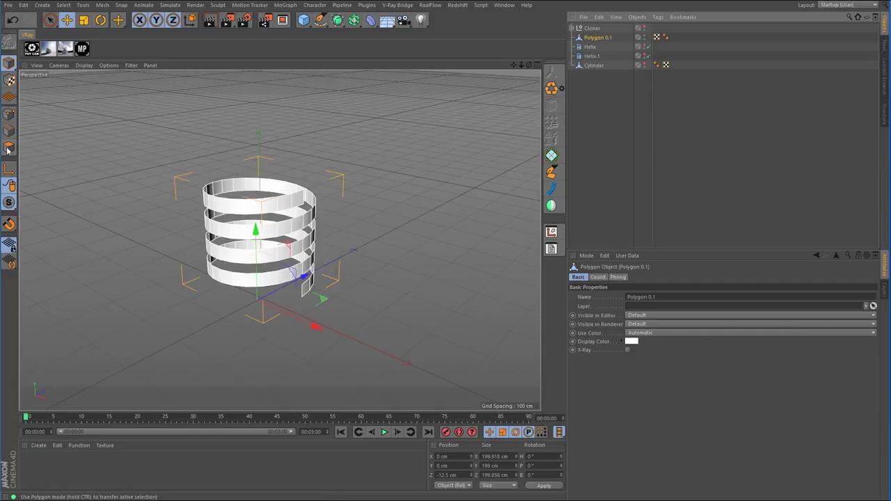
click(49, 19)
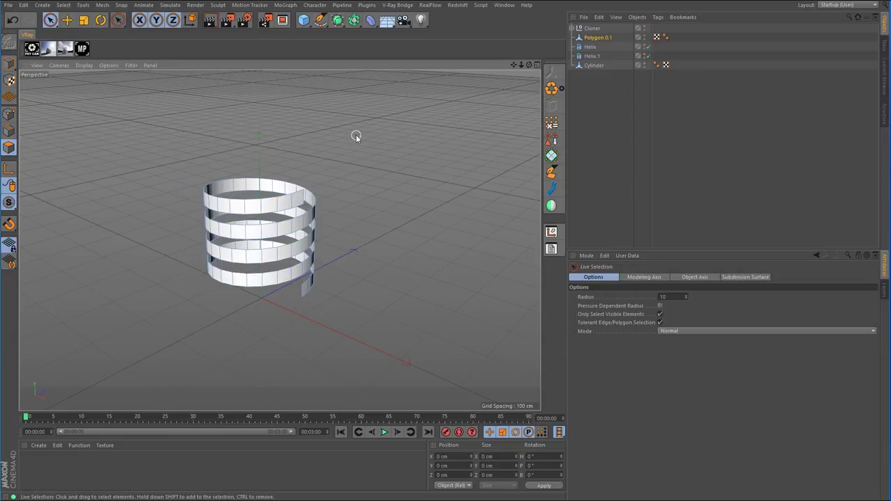
alt+drag(334, 231, 281, 241)
alt+right_drag(281, 241, 349, 228)
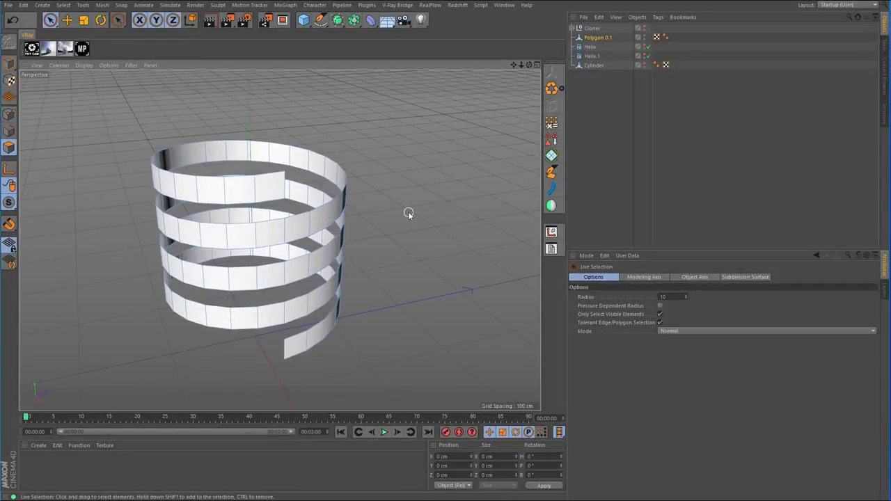
key(ctrl+a)
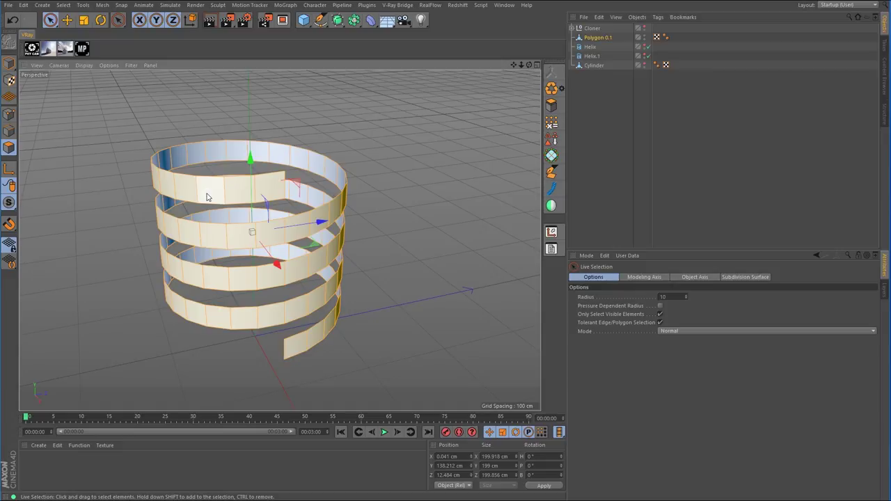
- Try reversing the normals of the selected polygons, and reverse them back
key(u)
key(r)
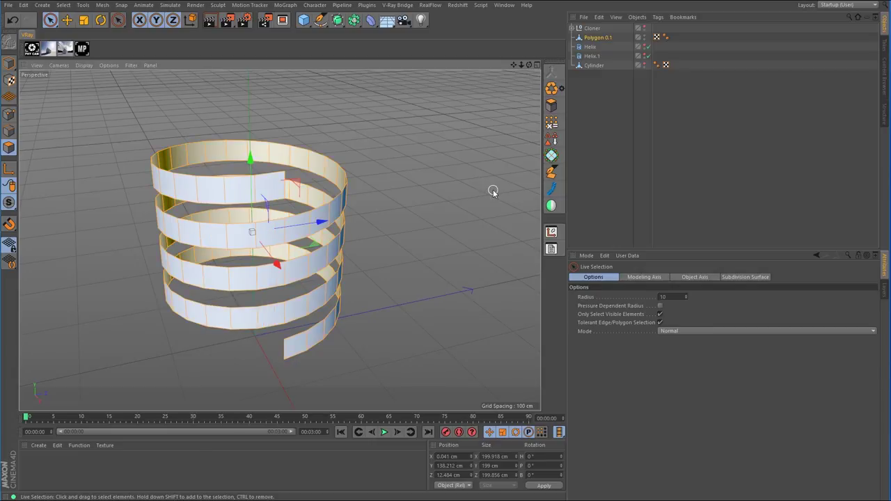
mouse_move(529, 65)
mouse_down()
mouse_move(508, 87)
mouse_move(530, 66)
mouse_up()
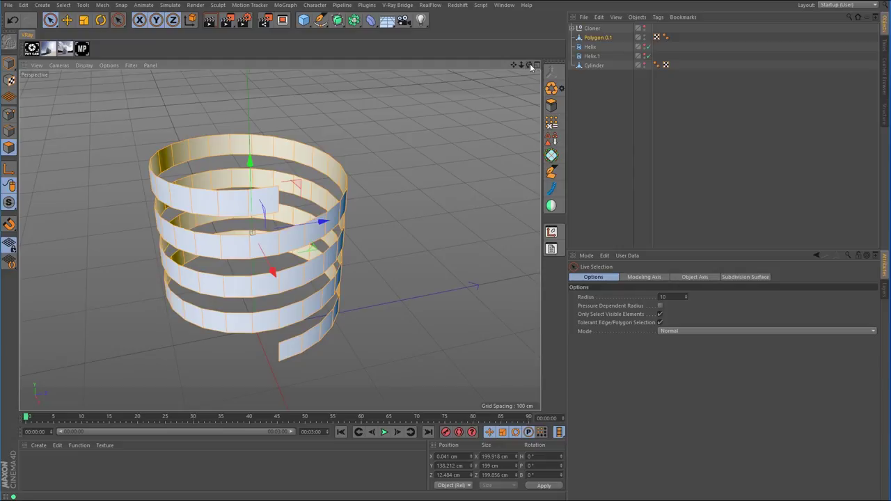
key(u)
key(r)
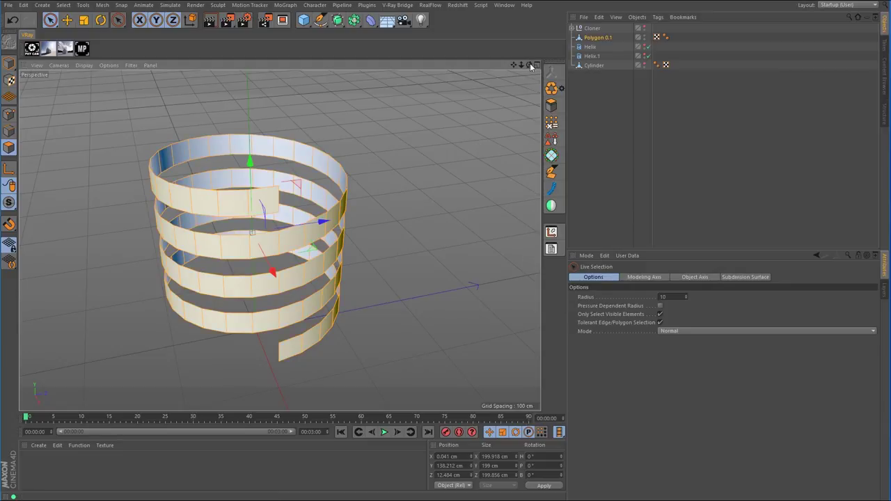
drag(530, 66, 683, 91)
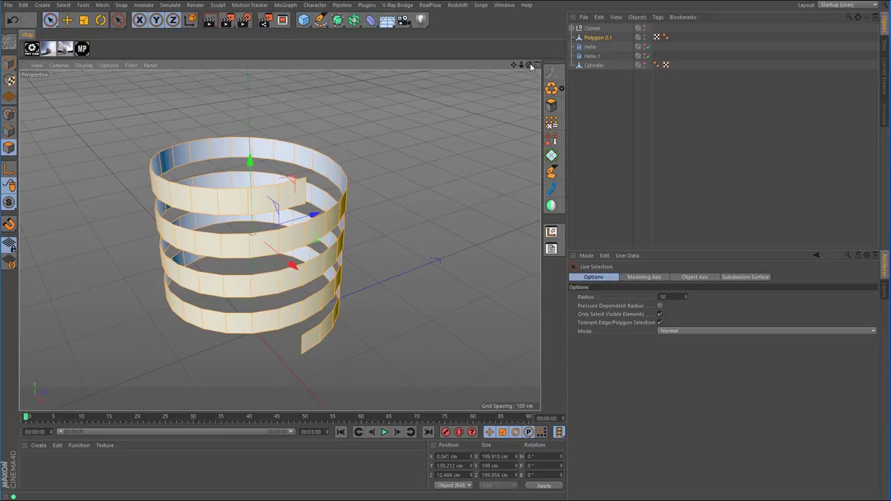
- Loop-select the outer boundary edges of the whole spiral band in edge mode
click(10, 131)
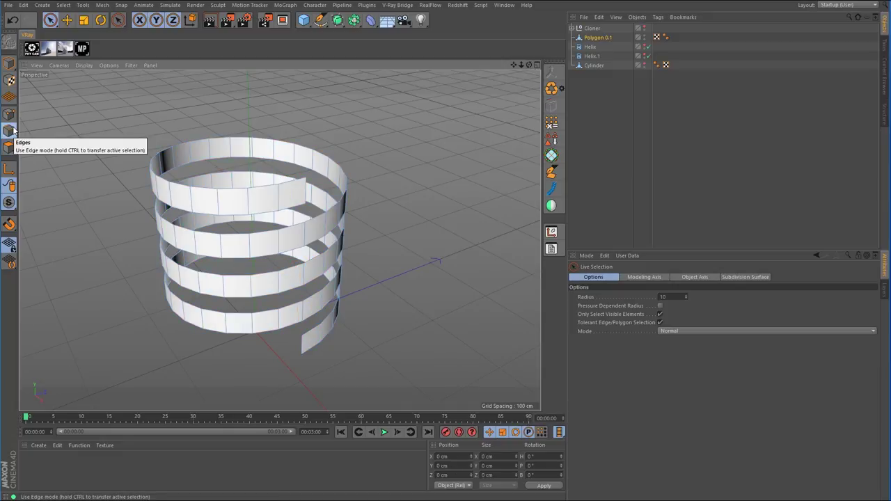
key(u)
key(l)
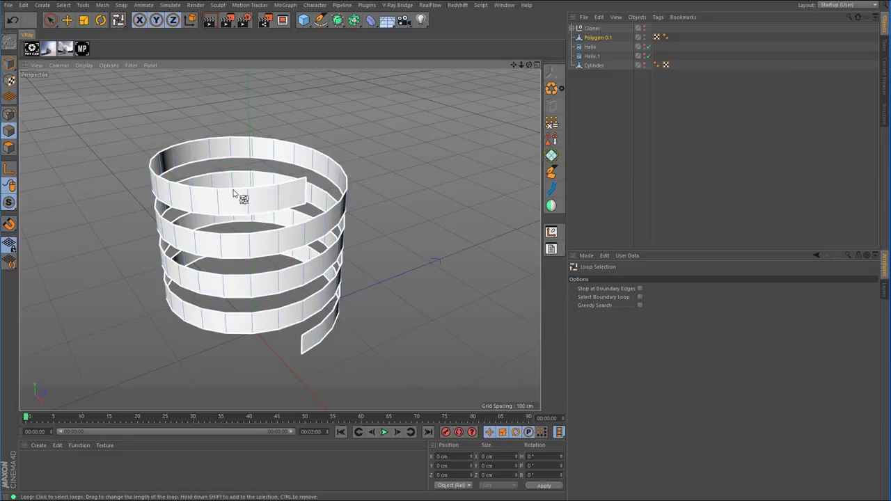
click(239, 193)
alt+drag(378, 233, 397, 220)
click(50, 20)
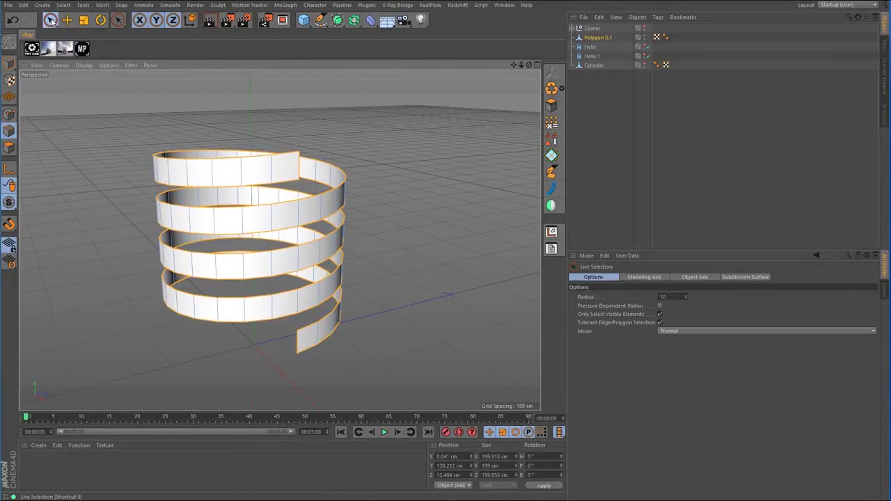
alt+drag(381, 137, 407, 259)
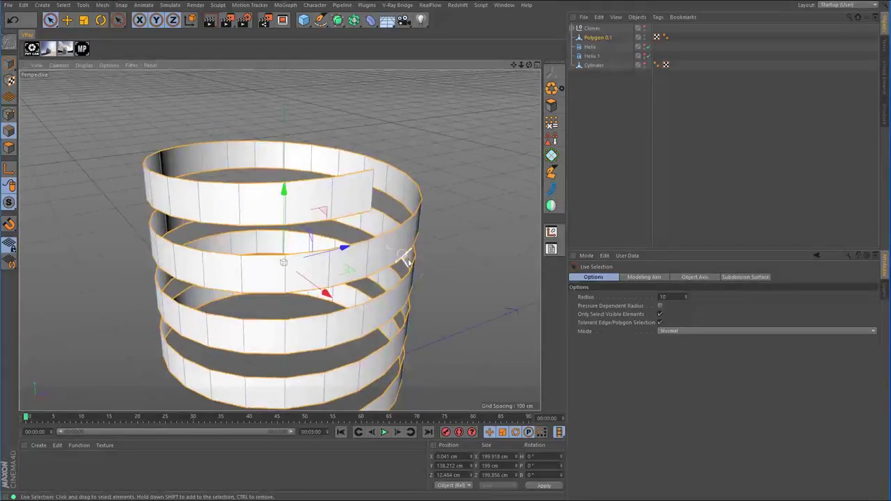
alt+middle_drag(408, 261, 348, 146)
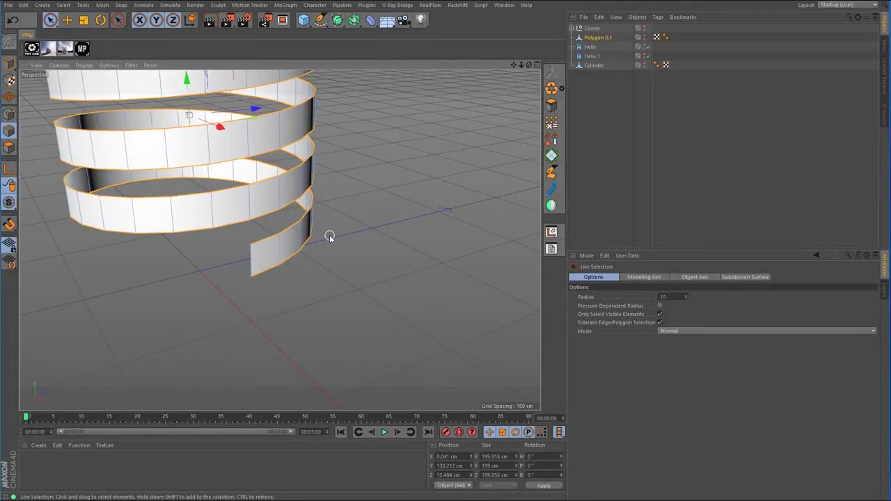
scroll(330, 230, down, 6)
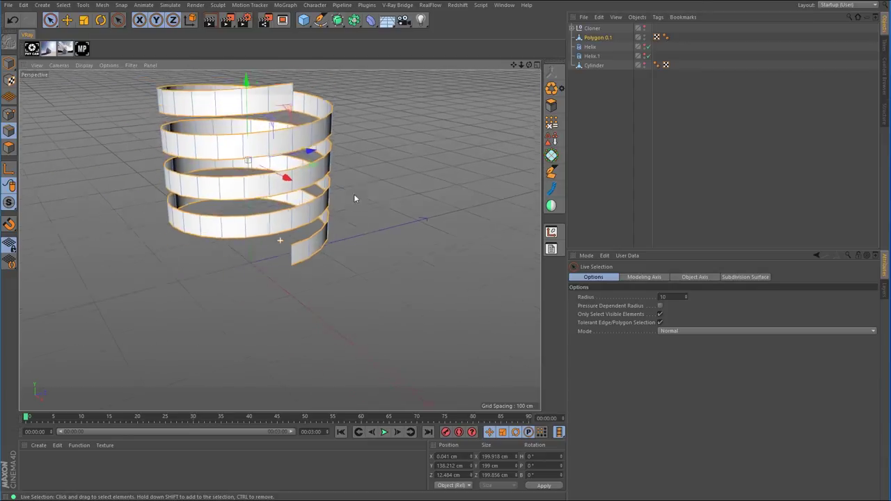
alt+drag(377, 235, 314, 226)
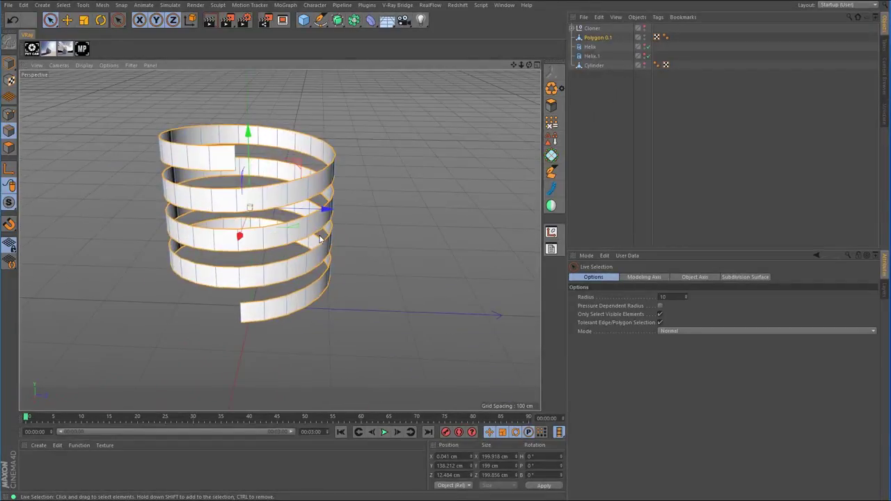
- Try extruding the selected boundary edges inward by scaling them uniformly to about 174.5 cm across, and undo it
click(84, 20)
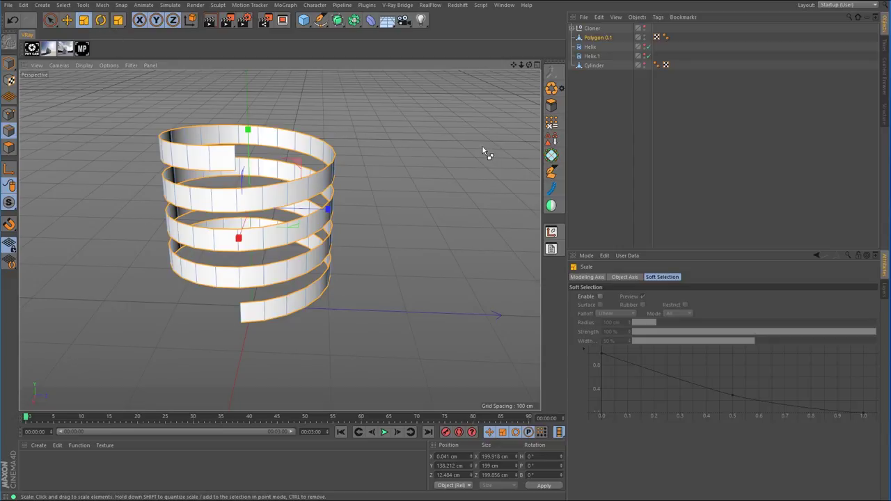
drag(482, 151, 427, 153)
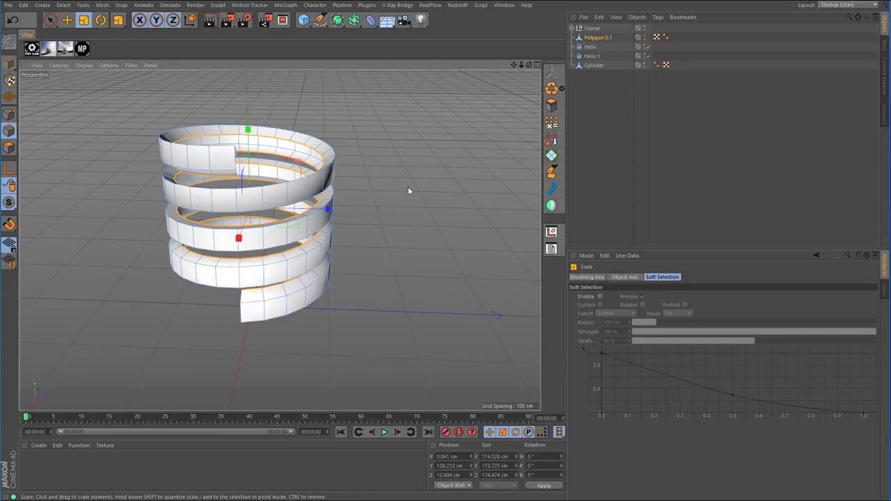
alt+drag(408, 188, 340, 182)
alt+right_drag(227, 147, 294, 142)
alt+drag(292, 142, 314, 151)
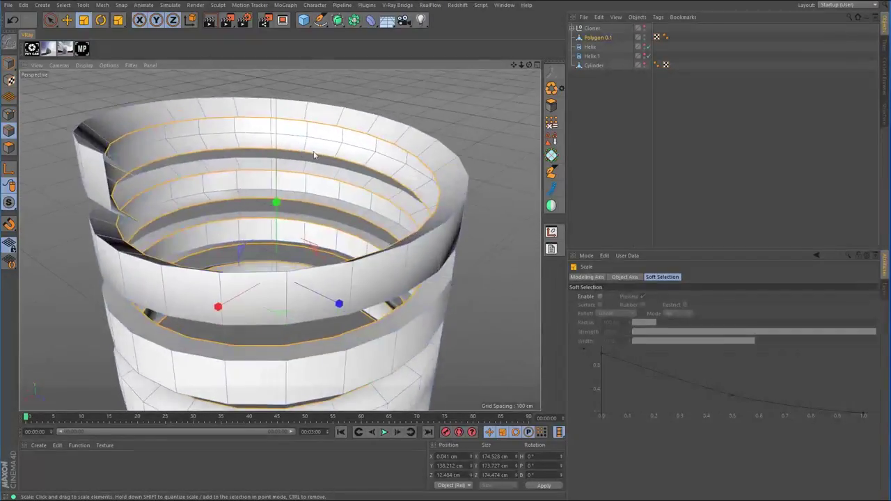
alt+right_drag(314, 151, 293, 168)
alt+middle_drag(347, 184, 313, 177)
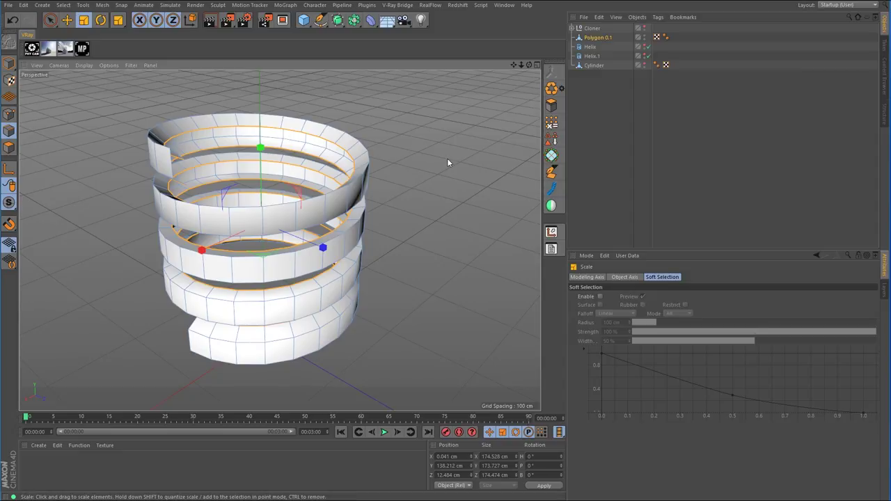
drag(529, 66, 261, 225)
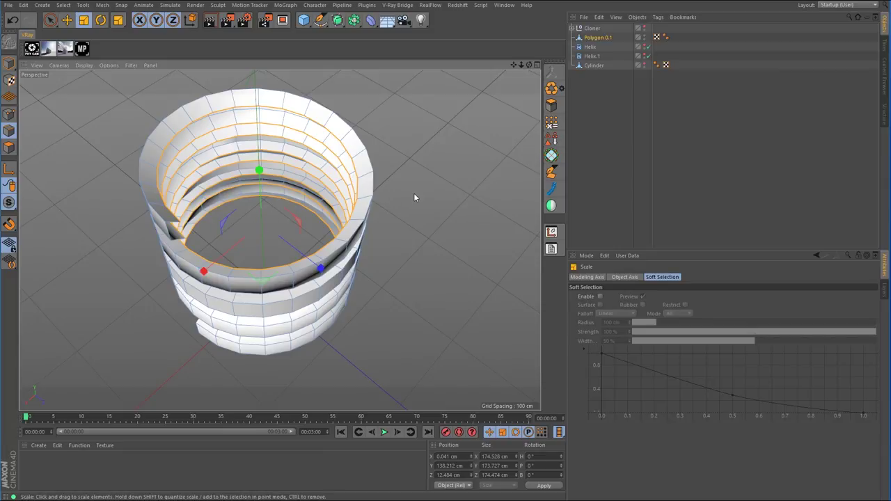
key(ctrl+z)
- Try extruding the boundary edges inward by scaling them only on the horizontal X and Z axes, and undo it
alt+drag(408, 218, 431, 161)
alt+middle_drag(430, 166, 438, 168)
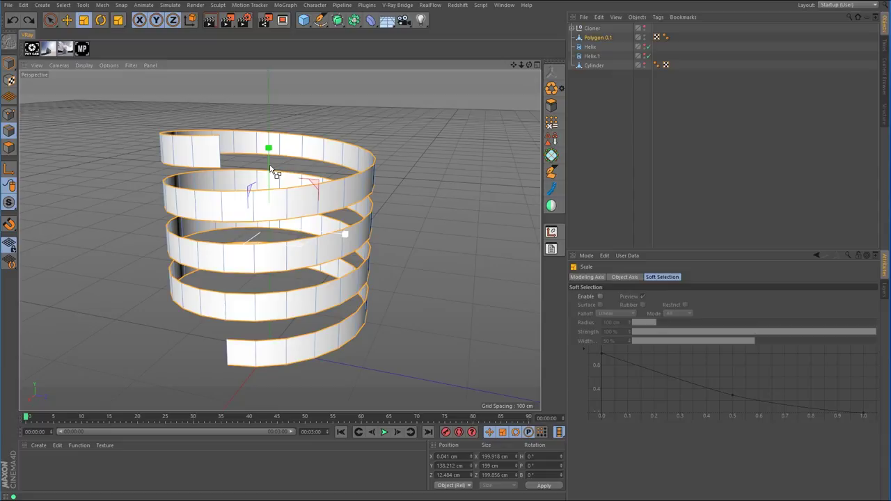
drag(273, 171, 260, 179)
alt+drag(369, 163, 396, 165)
key(ctrl+z)
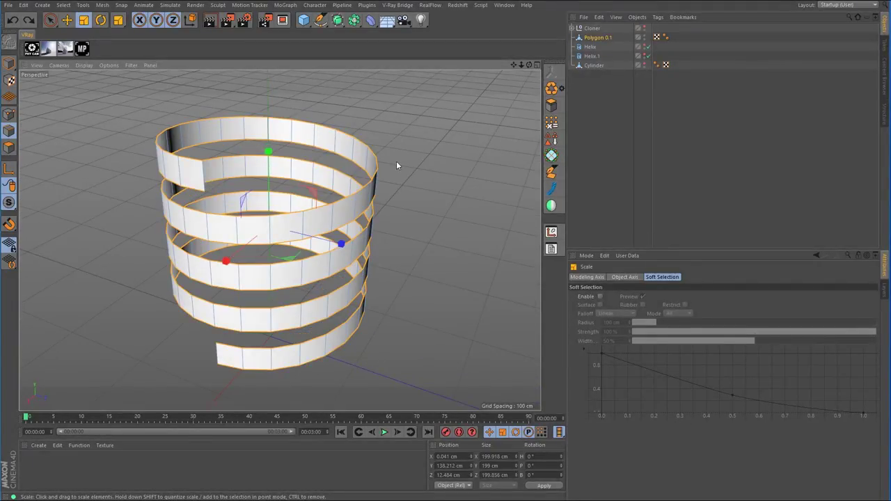
- Extrude the boundary edges inward with a scale on X and Z only, to about 180.6 cm across
alt+drag(366, 199, 314, 159)
scroll(316, 154, up, 3)
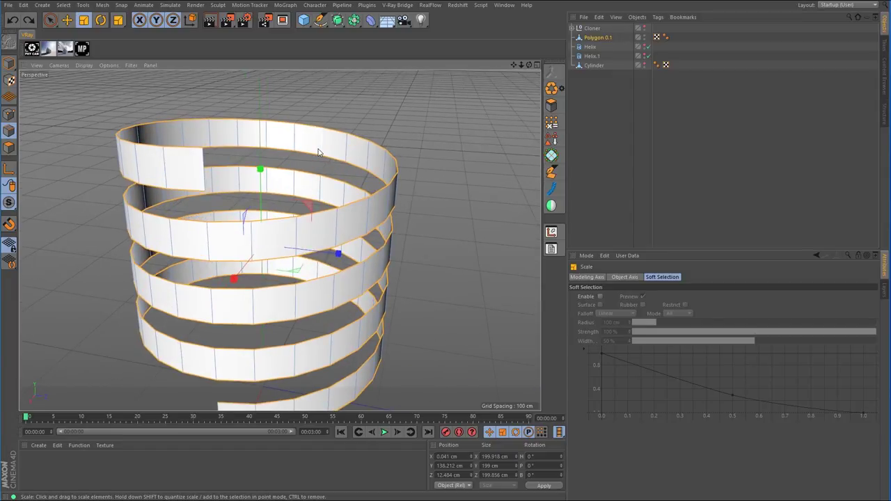
click(263, 198)
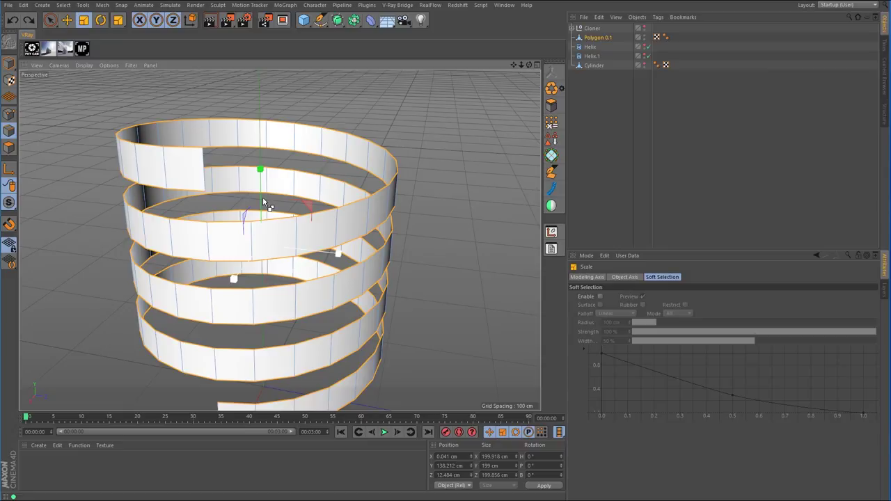
drag(262, 198, 263, 206)
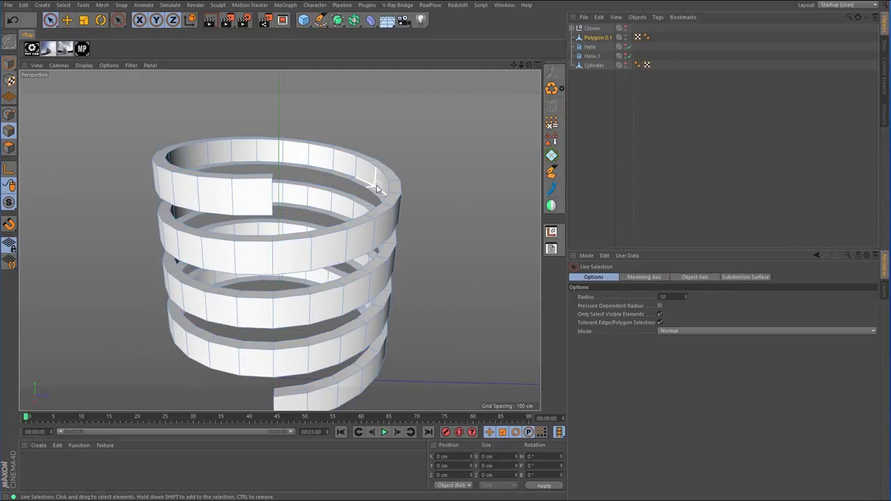
- Select the lower inner edges along the band's top turn with Path Selection in Live Path mode
alt+drag(404, 171, 259, 229)
alt+drag(344, 219, 178, 183)
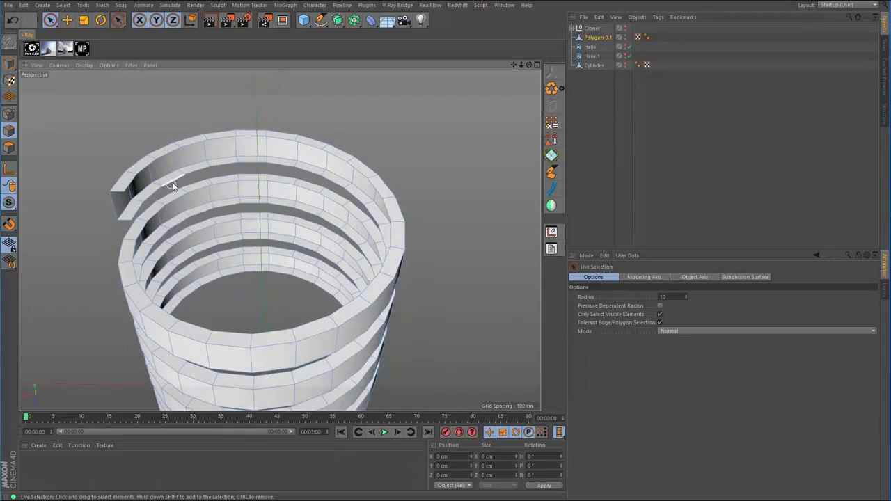
alt+right_drag(175, 183, 217, 187)
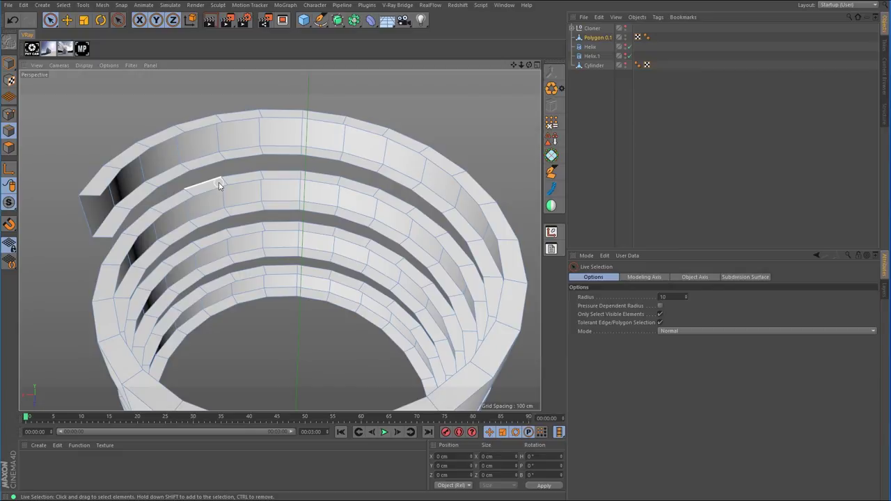
key(u)
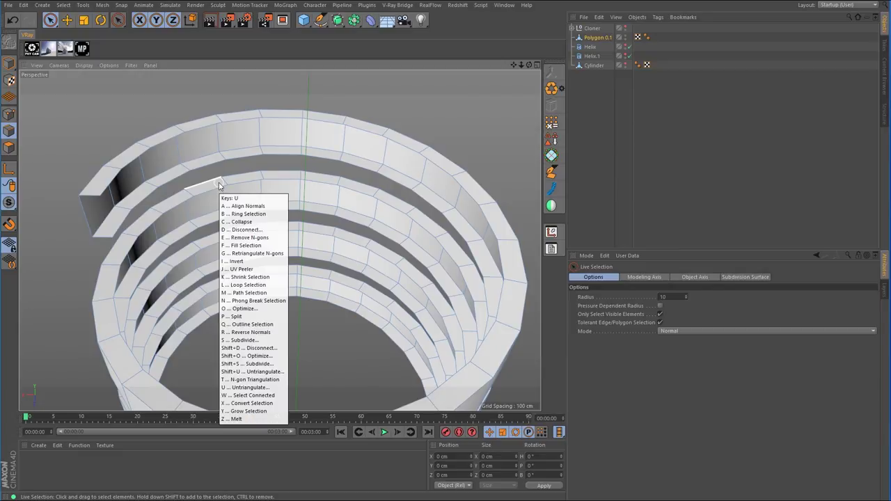
key(m)
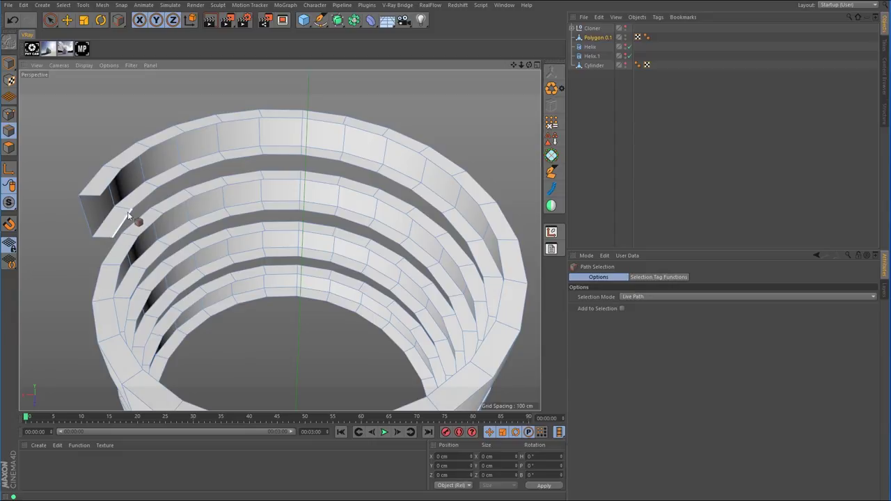
drag(127, 212, 207, 168)
mouse_move(338, 163)
mouse_down()
mouse_move(450, 215)
mouse_move(482, 281)
mouse_up()
alt+drag(376, 290, 417, 235)
mouse_move(281, 152)
mouse_down()
mouse_move(396, 178)
mouse_move(453, 238)
mouse_up()
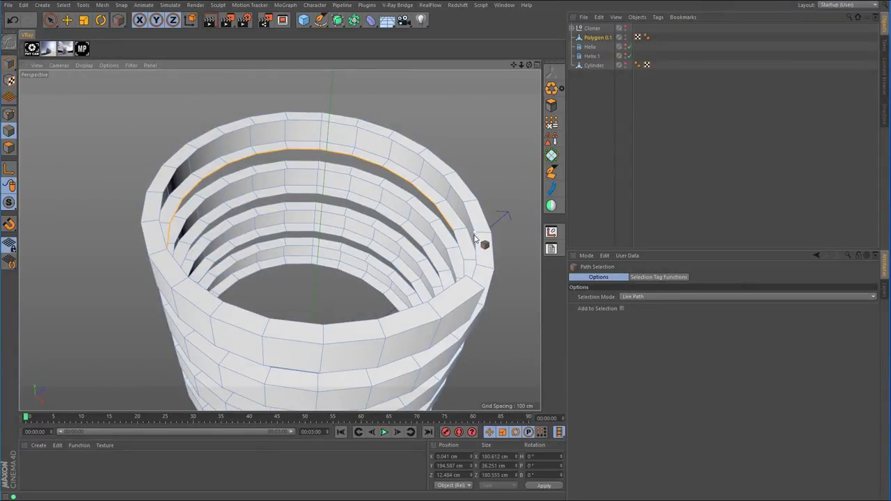
- Add the facing upper inner edges of the turn below to the path selection
alt+drag(461, 189, 227, 189)
alt+right_drag(227, 189, 265, 149)
alt+middle_drag(264, 149, 227, 204)
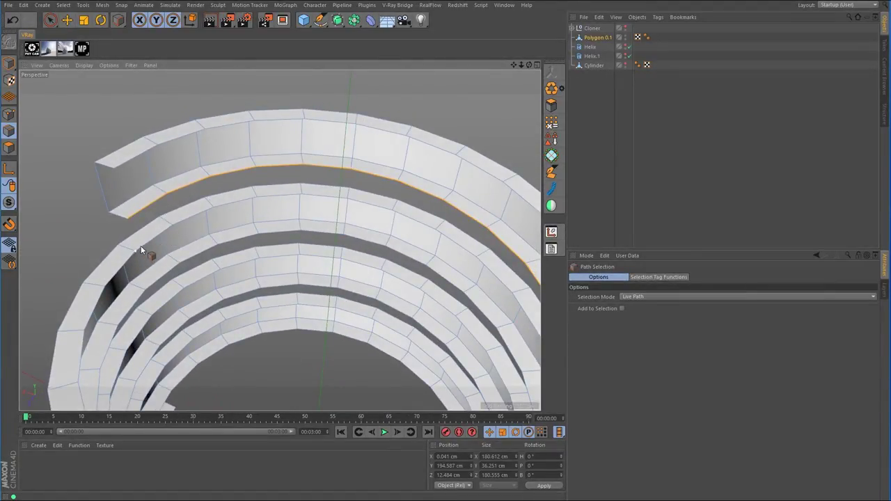
mouse_move(202, 215)
shift+mouse_down()
mouse_move(364, 199)
mouse_move(494, 269)
shift+mouse_up()
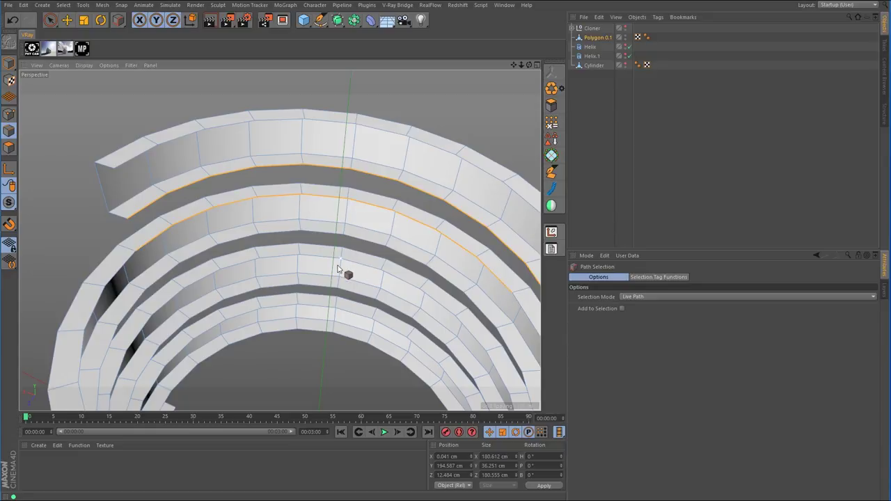
alt+drag(346, 272, 324, 263)
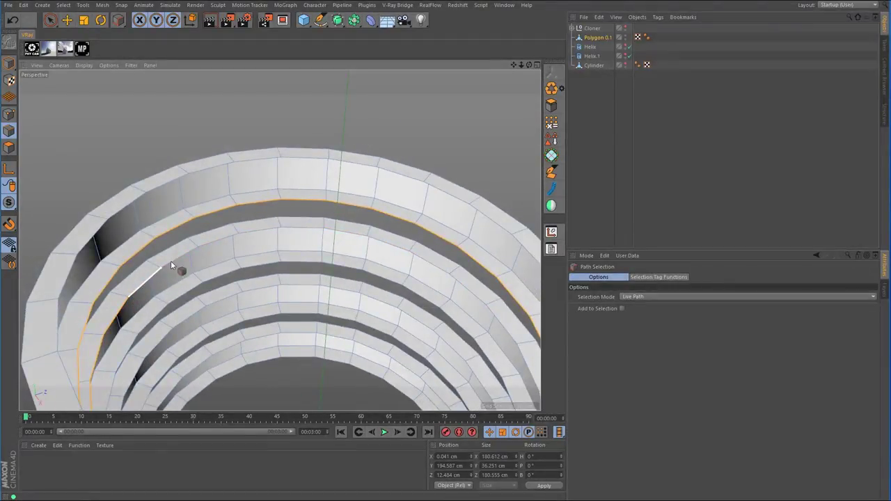
shift+drag(304, 229, 450, 267)
mouse_move(339, 293)
alt+mouse_down()
mouse_move(441, 288)
mouse_move(333, 266)
alt+mouse_up()
shift+drag(223, 263, 343, 257)
- Fill the gap below the band's top turn with polygons between the two selected edge paths using Stitch and Sew
right_click(440, 149)
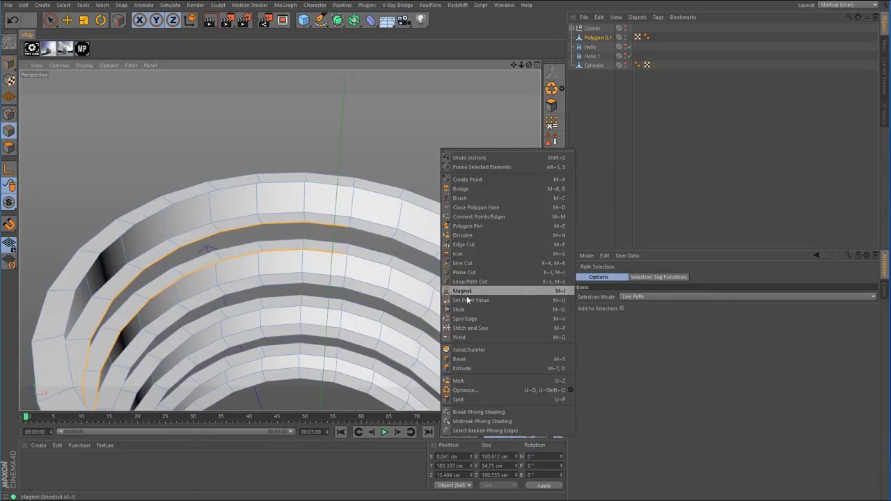
click(471, 328)
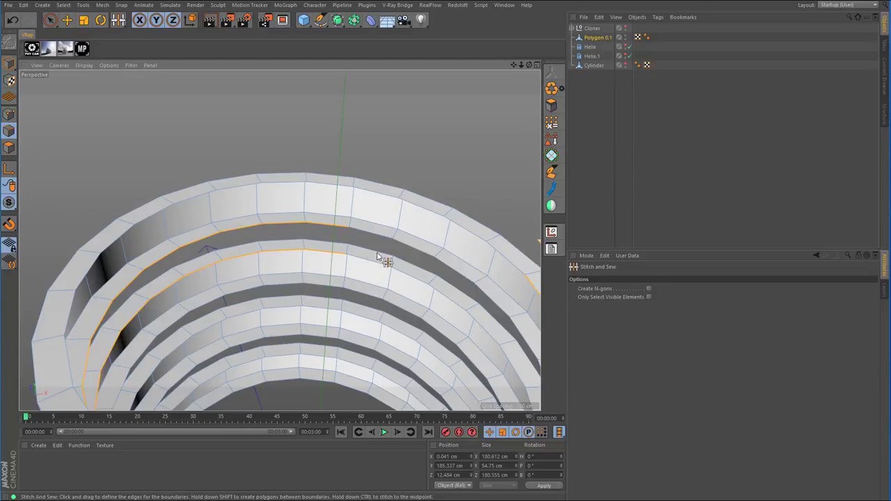
alt+drag(379, 256, 408, 274)
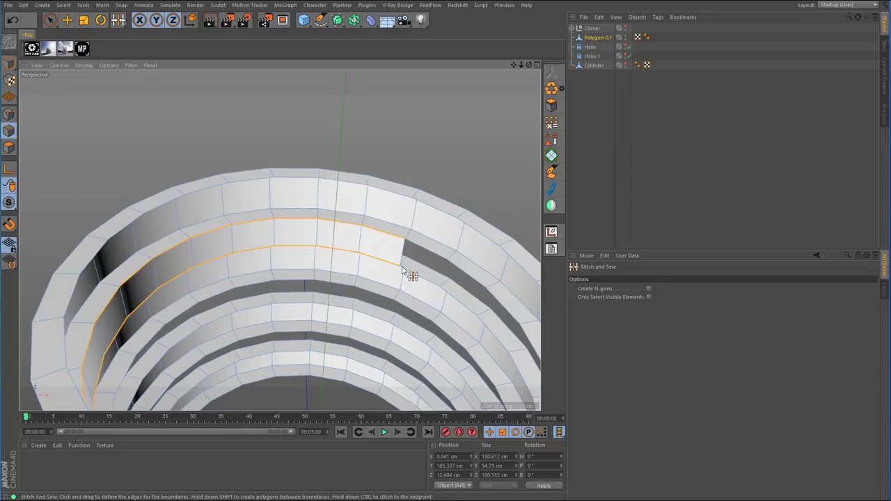
alt+drag(264, 275, 357, 179)
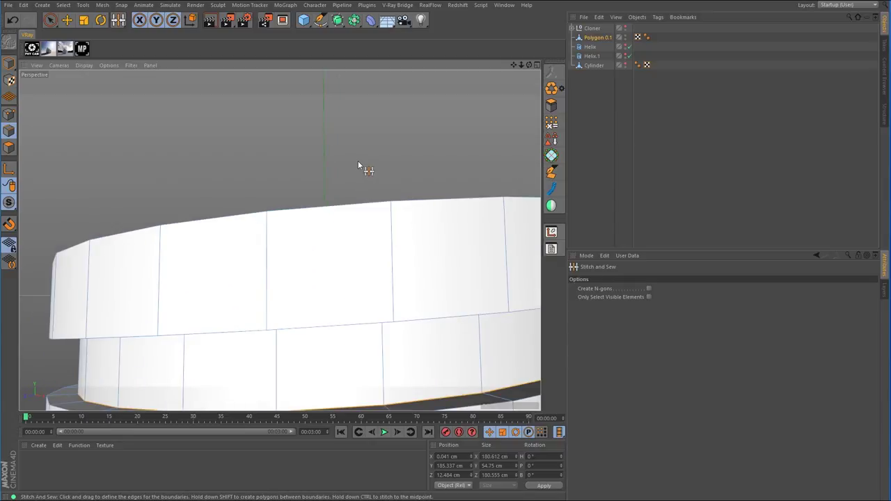
alt+drag(303, 252, 322, 235)
alt+right_drag(171, 201, 227, 201)
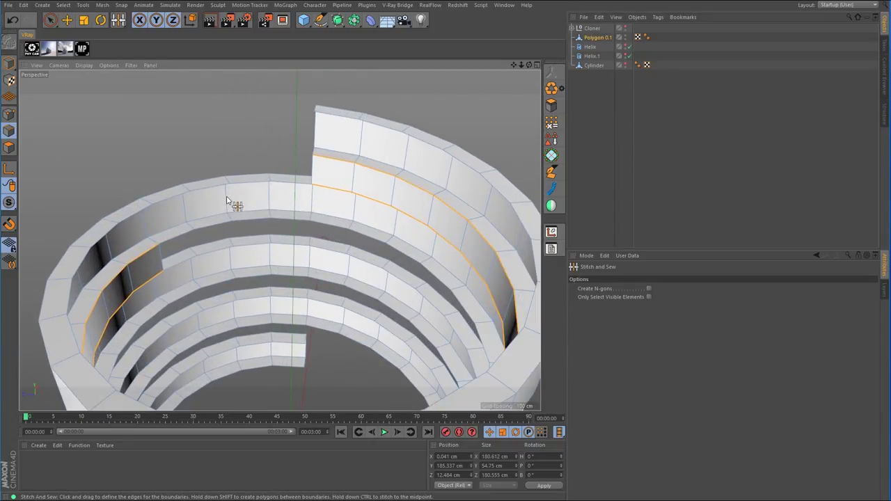
- Select the lower inner edges along the band's next unjoined turn with Path Selection, starting where the new polygons end
key(u)
key(m)
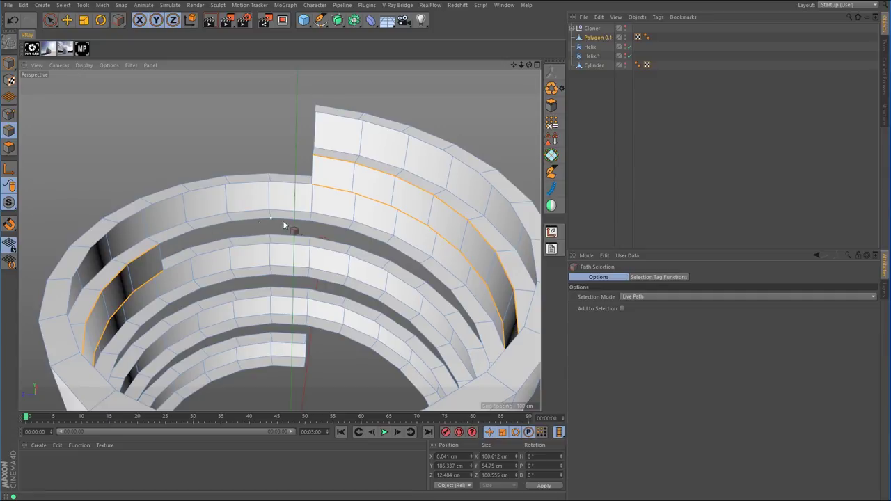
click(283, 225)
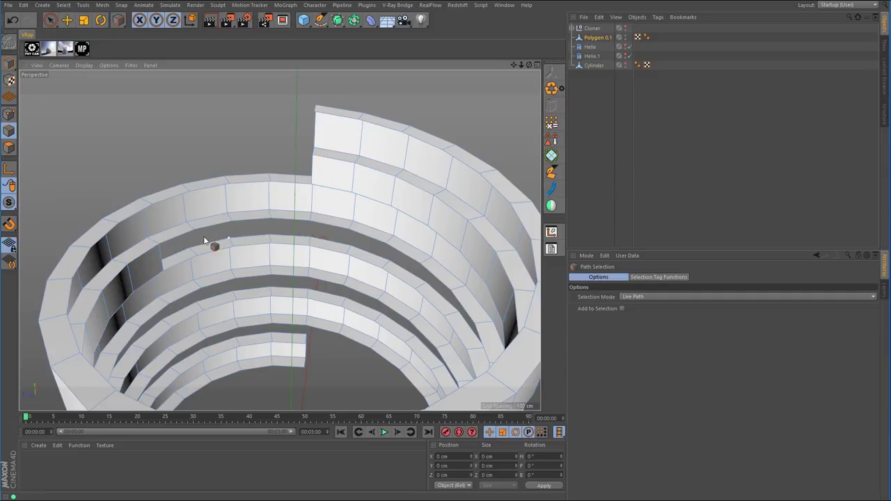
click(402, 249)
alt+drag(384, 290, 239, 275)
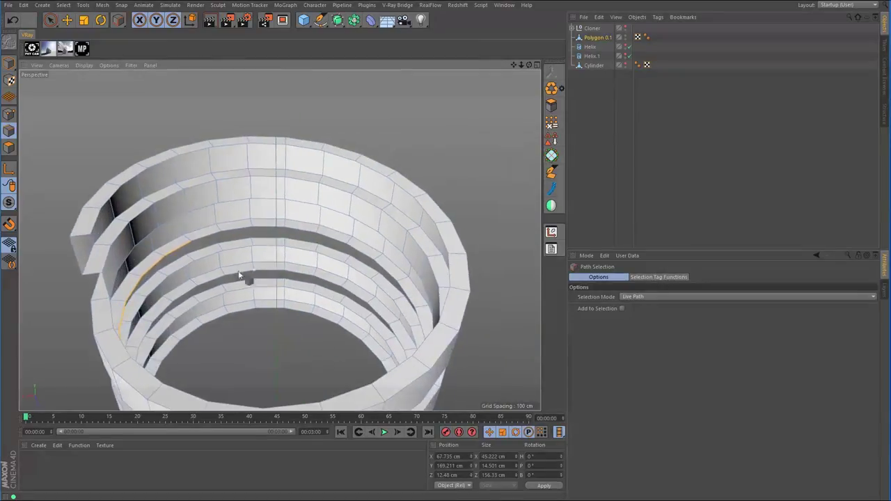
mouse_move(190, 242)
mouse_down()
mouse_move(320, 239)
mouse_move(398, 285)
mouse_move(346, 266)
mouse_move(446, 278)
mouse_move(260, 276)
mouse_up()
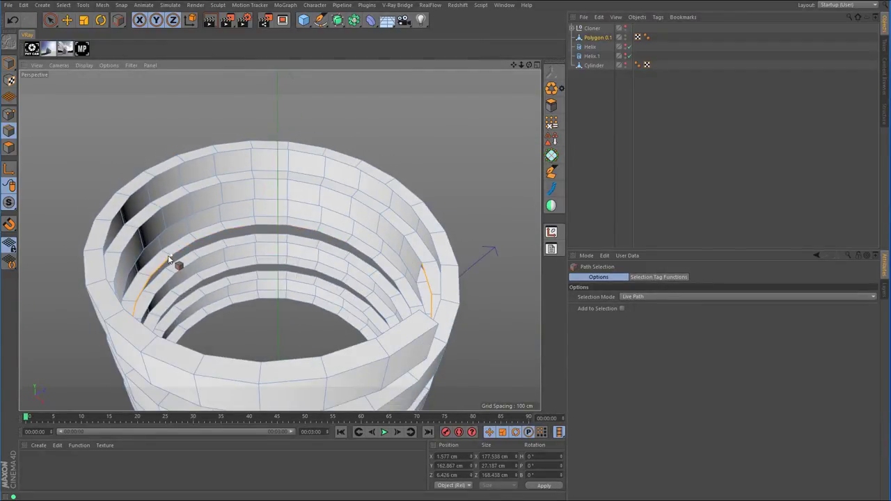
mouse_move(243, 235)
mouse_down()
mouse_move(362, 249)
mouse_move(290, 244)
mouse_move(283, 233)
mouse_move(294, 247)
mouse_move(415, 251)
mouse_up()
scroll(288, 247, up, 4)
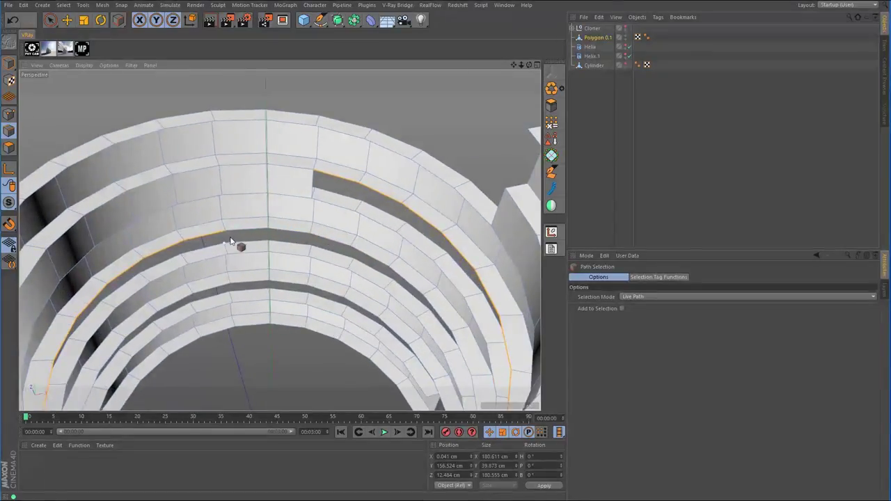
mouse_move(340, 244)
mouse_down()
mouse_move(417, 294)
mouse_move(462, 338)
mouse_up()
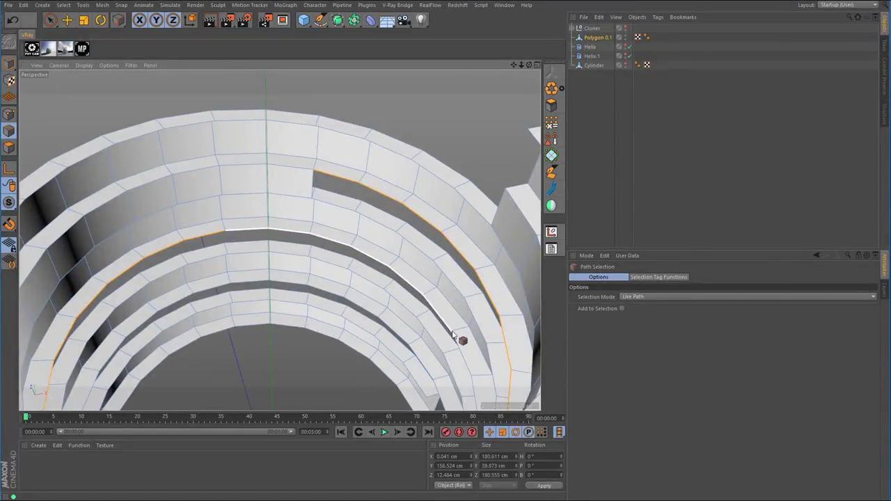
alt+drag(378, 265, 438, 259)
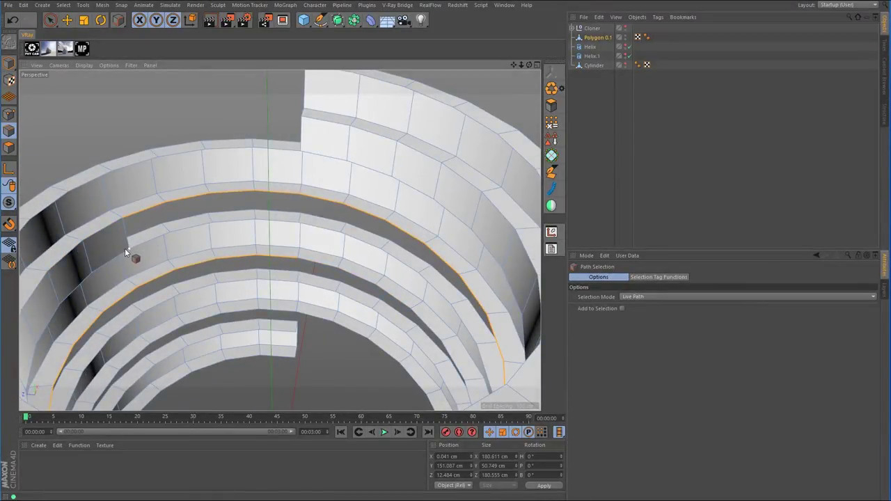
- Add the facing upper inner edges of the turn below the second gap to the path selection
mouse_move(126, 250)
mouse_down()
mouse_move(183, 237)
mouse_move(313, 235)
mouse_move(416, 269)
mouse_move(459, 322)
mouse_up()
alt+drag(459, 321, 221, 286)
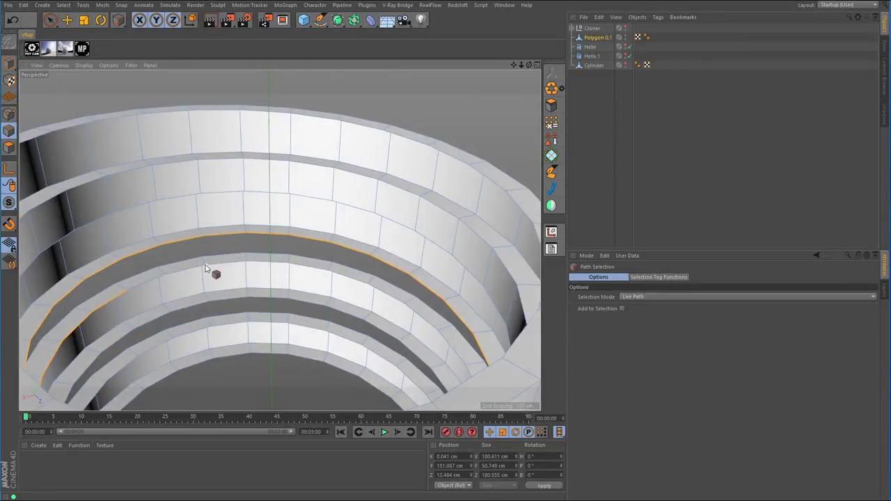
mouse_move(127, 290)
mouse_down()
mouse_move(271, 269)
mouse_move(339, 278)
mouse_move(393, 299)
mouse_move(442, 334)
mouse_move(486, 320)
mouse_move(534, 336)
mouse_move(334, 308)
mouse_up()
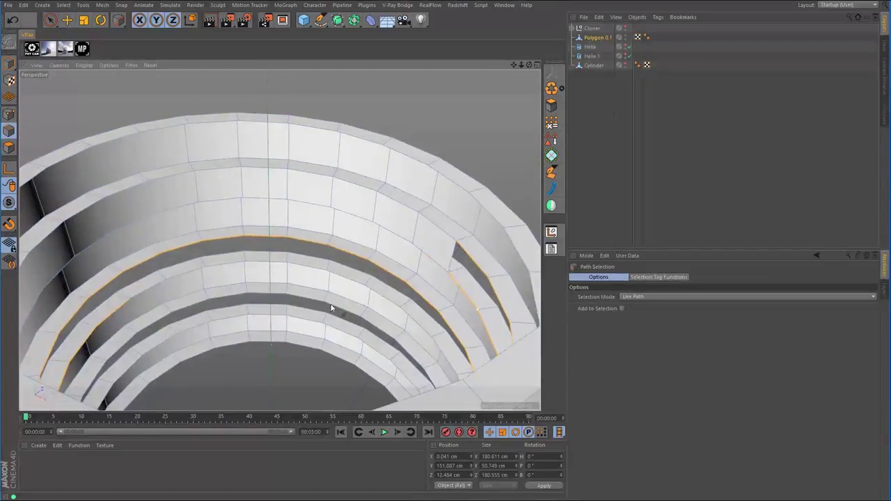
mouse_move(149, 293)
shift+mouse_down()
mouse_move(221, 270)
mouse_move(323, 270)
mouse_move(421, 318)
mouse_move(442, 343)
shift+mouse_up()
alt+drag(375, 336, 295, 328)
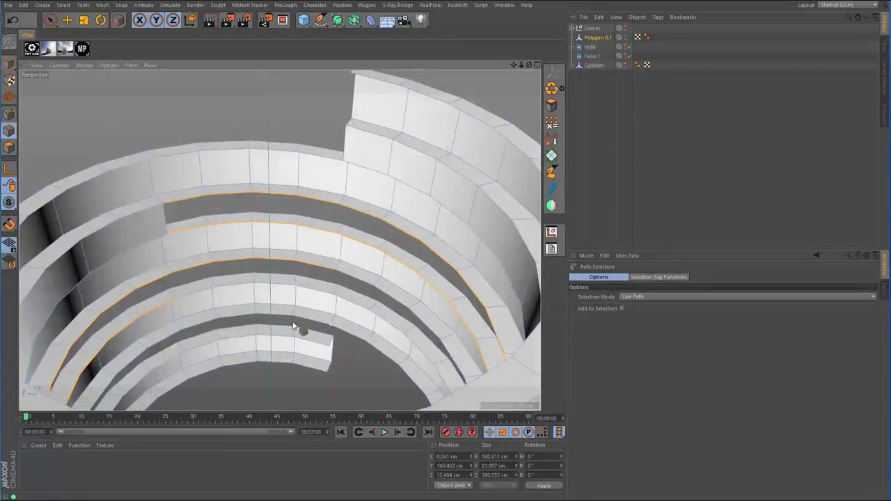
shift+drag(255, 296, 347, 304)
- Bridge the second gap between the selected edge paths with Stitch and Sew polygons
right_click(408, 239)
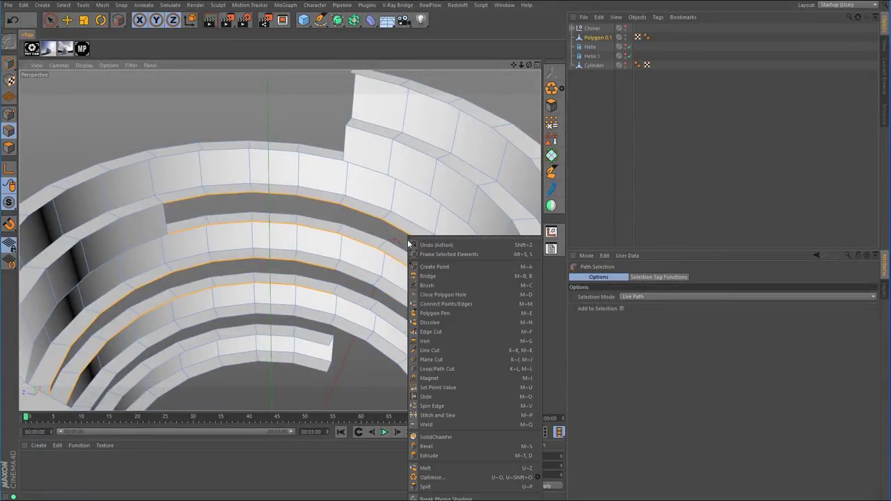
click(438, 415)
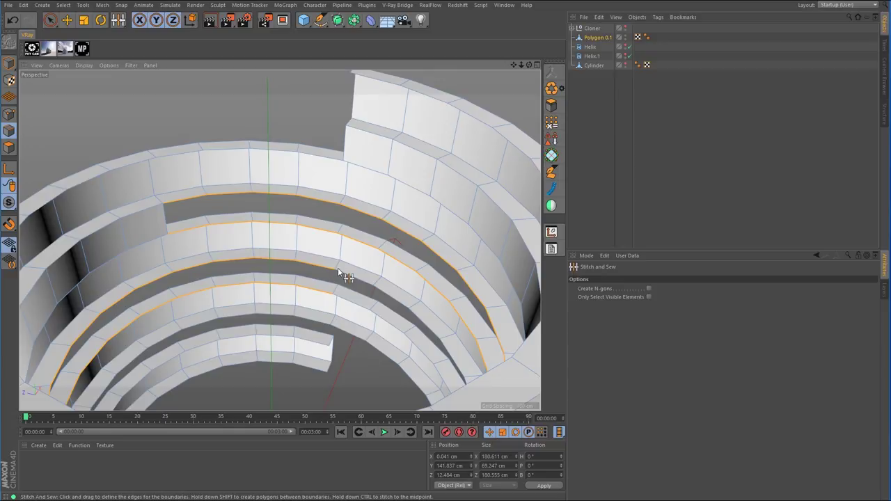
drag(335, 269, 412, 301)
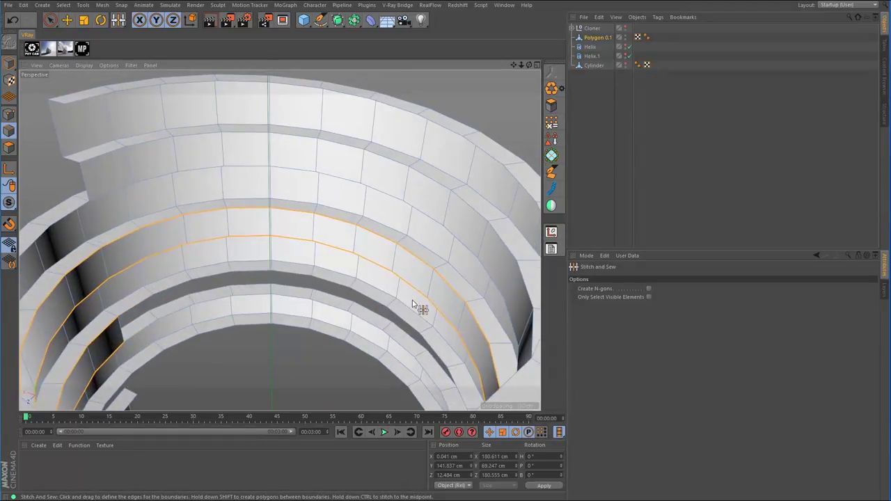
- Select the lower inner edges bordering the last open gap near the band's bottom with Path Selection
key(u)
key(m)
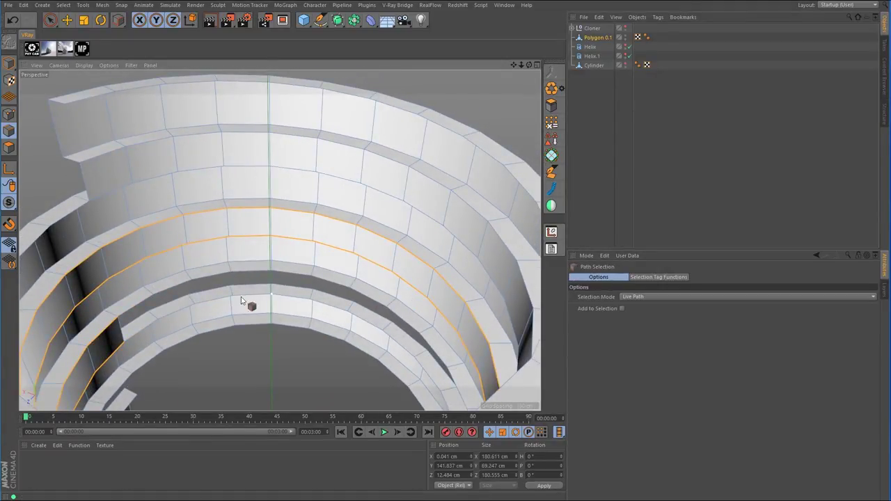
mouse_move(238, 274)
mouse_down()
mouse_move(388, 305)
mouse_move(429, 350)
mouse_up()
mouse_move(277, 317)
alt+mouse_down()
mouse_move(380, 335)
mouse_move(427, 272)
mouse_move(308, 304)
mouse_move(193, 260)
mouse_move(231, 252)
mouse_move(338, 266)
mouse_move(356, 296)
mouse_move(408, 293)
mouse_move(232, 239)
mouse_move(328, 251)
alt+mouse_up()
alt+drag(254, 248, 408, 252)
mouse_move(193, 250)
mouse_down()
mouse_move(314, 248)
mouse_move(348, 264)
mouse_move(459, 258)
mouse_up()
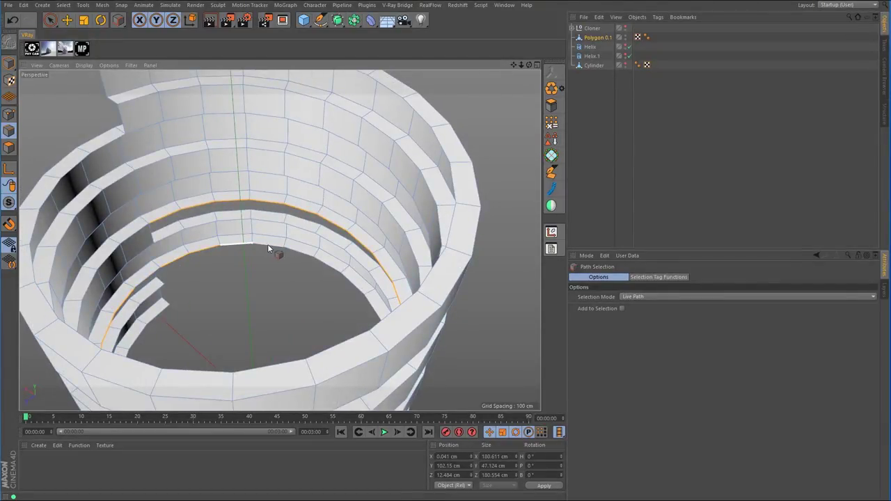
drag(154, 277, 194, 273)
alt+drag(258, 264, 249, 323)
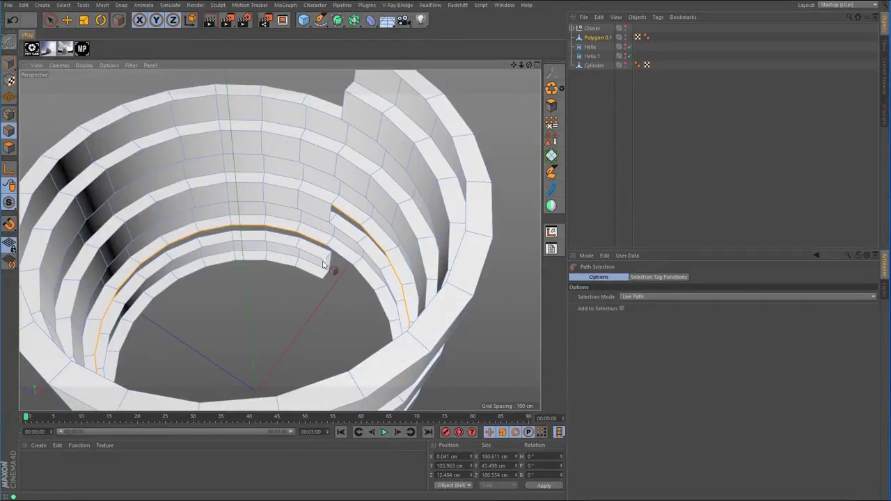
- Add the facing upper inner edges of the lowest turn, from the strip's end around the ring, to the path selection
mouse_move(322, 264)
mouse_down()
mouse_move(229, 250)
mouse_move(134, 298)
mouse_up()
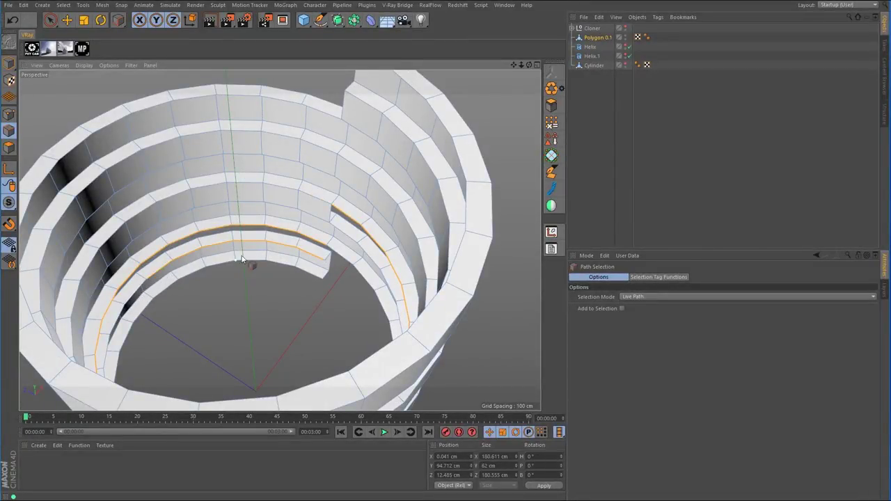
alt+drag(242, 259, 342, 272)
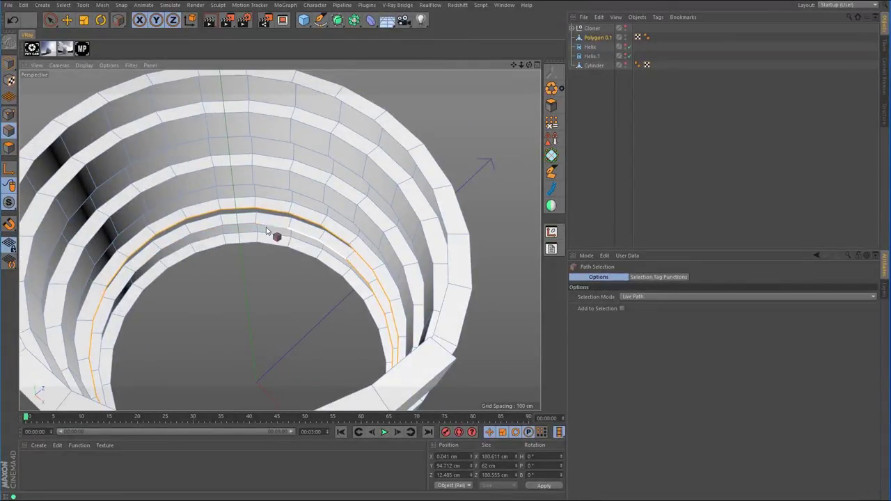
alt+drag(258, 243, 155, 236)
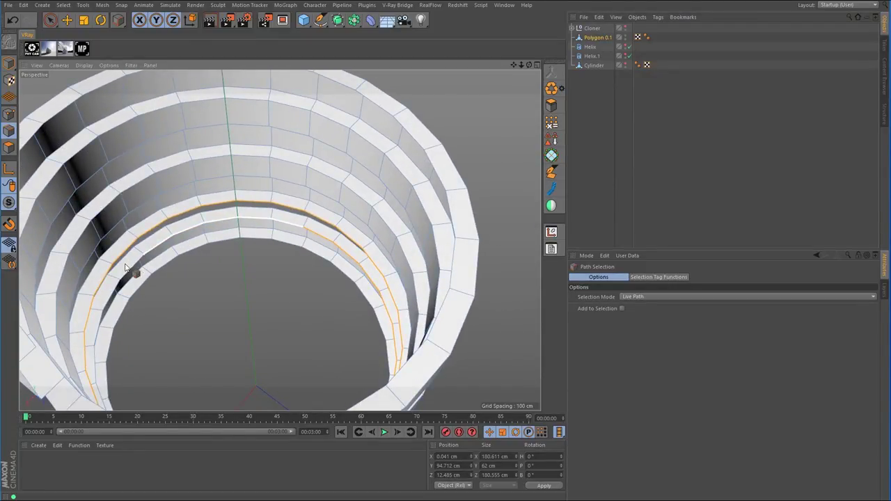
alt+drag(283, 236, 178, 223)
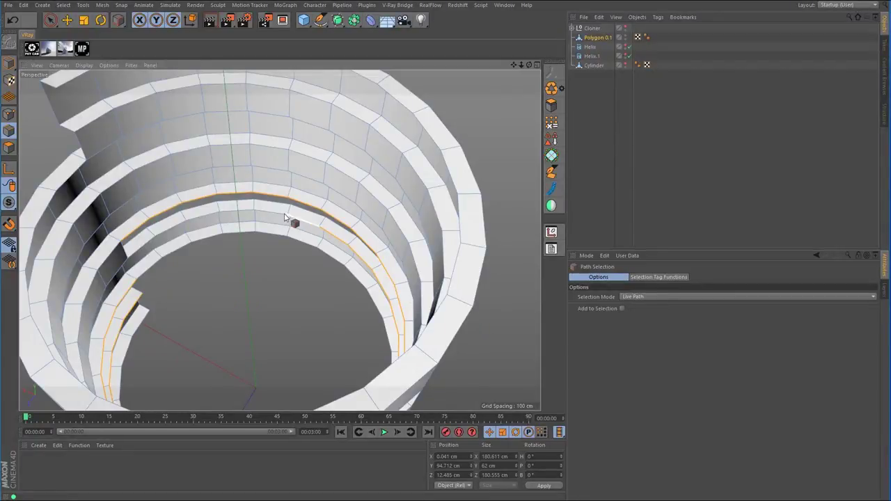
- Close the last gap above the lowest turn with Stitch and Sew polygons between the selected paths
right_click(233, 236)
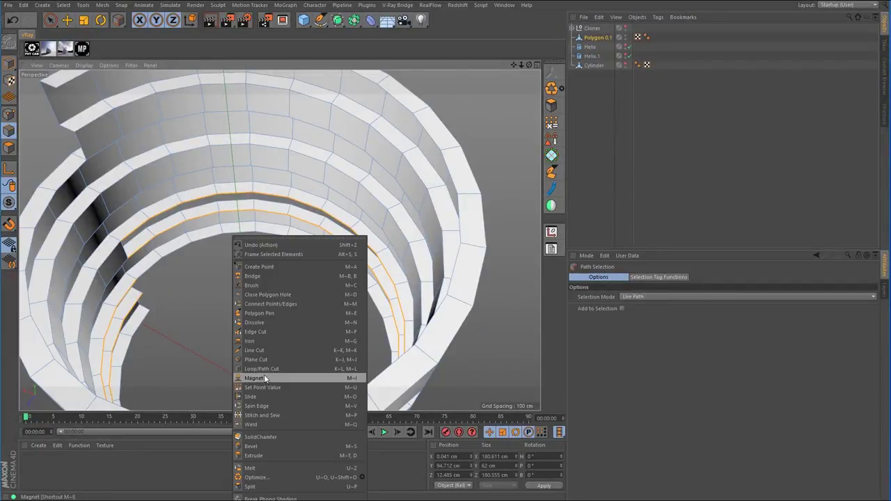
click(266, 416)
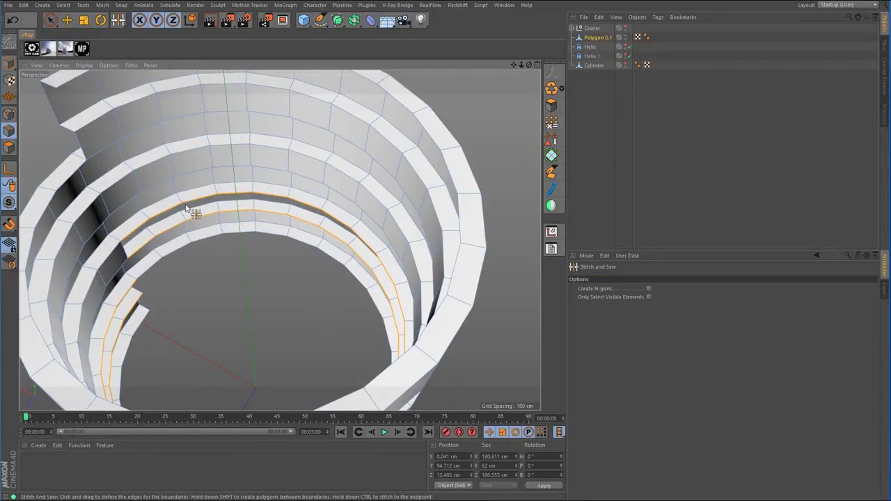
scroll(229, 296, down, 5)
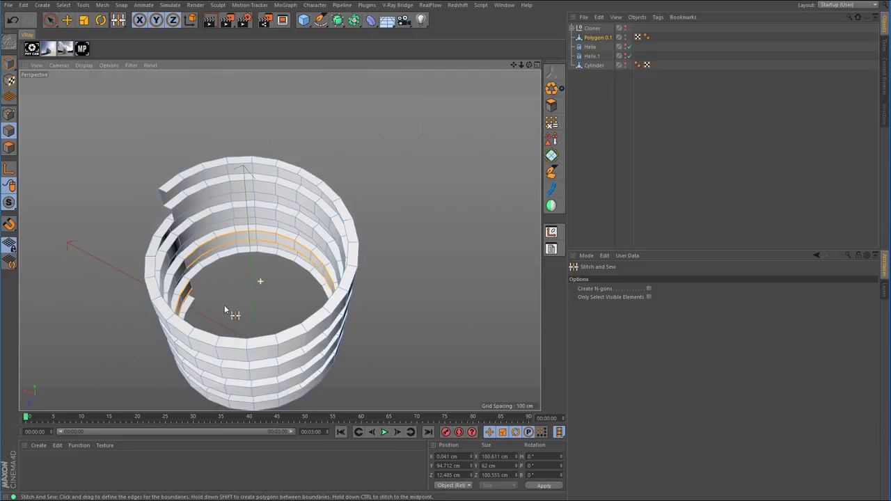
alt+drag(224, 305, 339, 231)
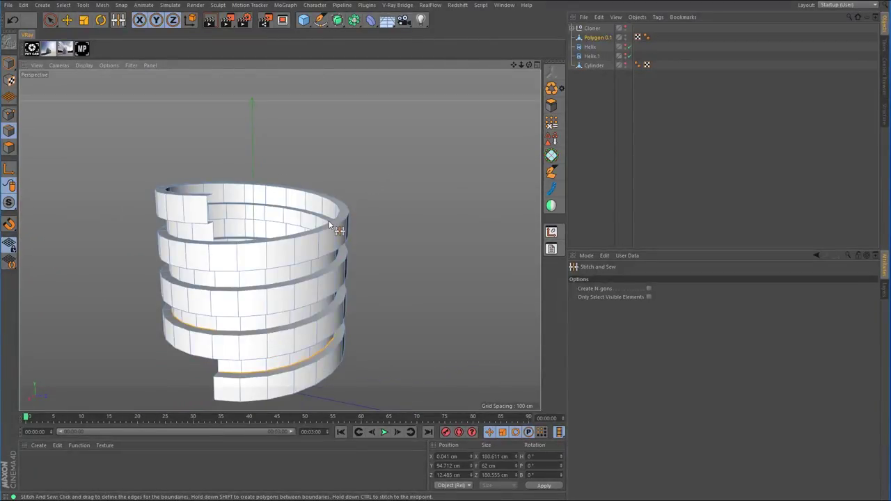
- Select the upper inner edges around the band's top turn with Path Selection, from the strip's end around the full ring
click(49, 20)
alt+drag(302, 115, 192, 136)
alt+right_drag(193, 136, 225, 137)
alt+drag(226, 136, 297, 137)
key(u)
key(m)
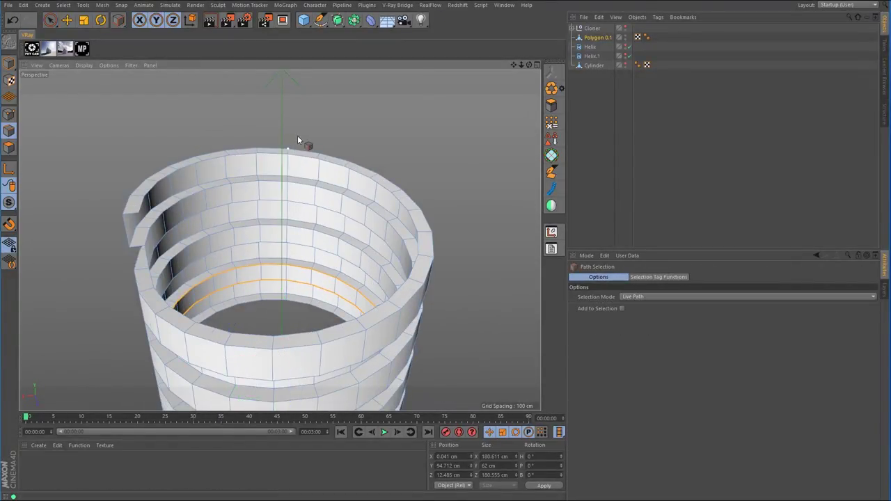
mouse_move(140, 216)
mouse_down()
mouse_move(155, 189)
mouse_move(213, 167)
mouse_move(311, 169)
mouse_move(377, 200)
mouse_move(419, 247)
mouse_move(388, 312)
mouse_move(229, 342)
mouse_move(131, 289)
mouse_move(248, 294)
mouse_move(232, 294)
mouse_move(257, 326)
mouse_up()
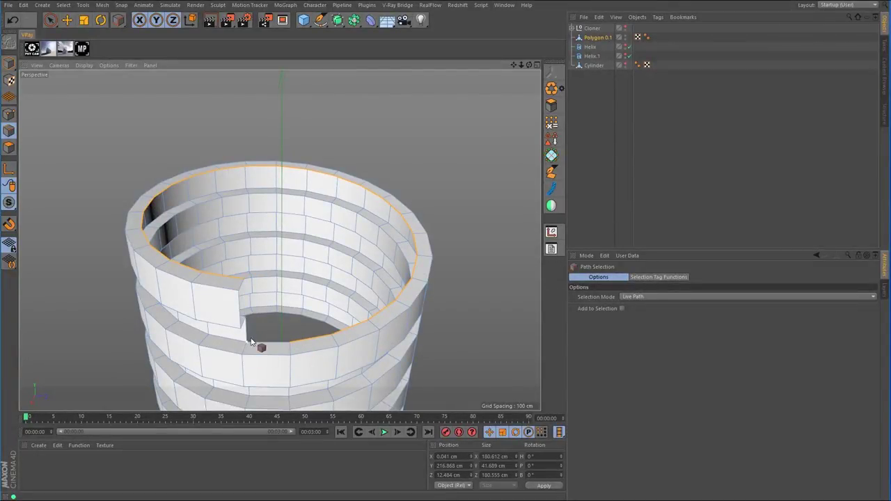
- Extrude the selected top edges upward to about Y 301.3 cm and flatten them with a Y size of 0
click(67, 20)
alt+drag(259, 255, 262, 230)
alt+right_drag(306, 213, 269, 224)
alt+middle_drag(307, 215, 280, 238)
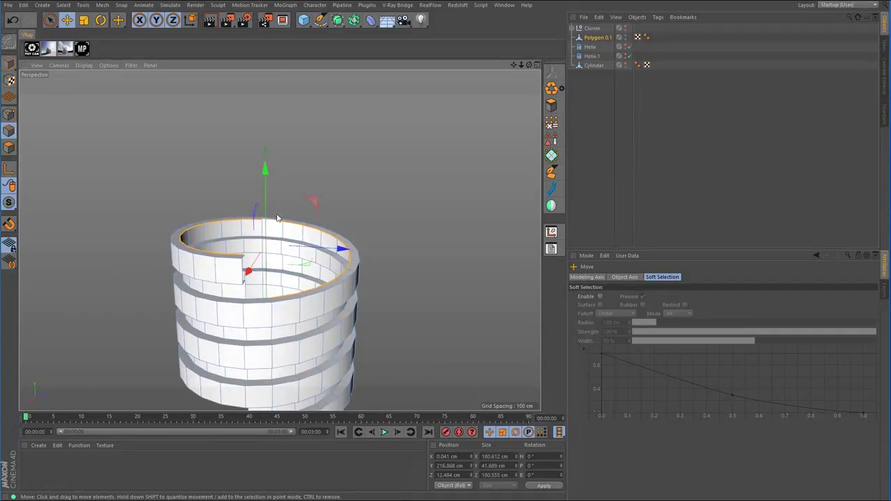
drag(265, 203, 269, 121)
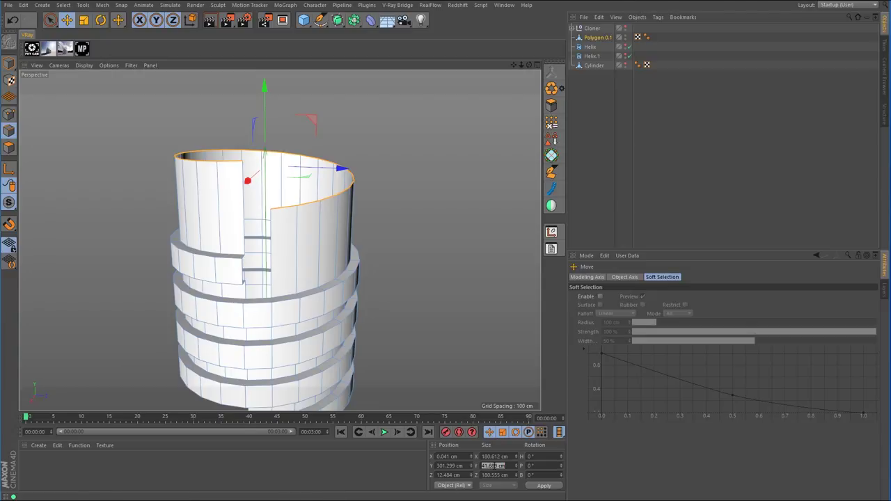
text(0)
key(Return)
- Lower the flattened rim edges along Y to about 280.5 cm
alt+right_drag(343, 280, 331, 308)
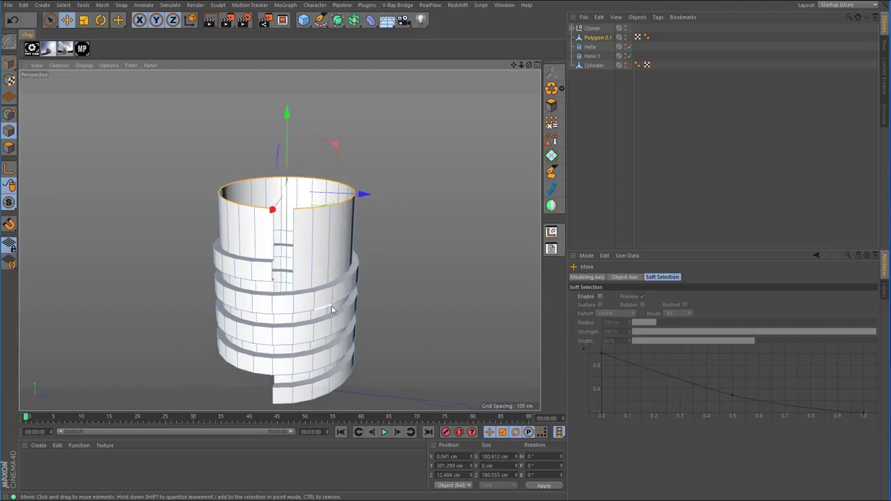
alt+drag(331, 308, 338, 283)
drag(289, 146, 288, 163)
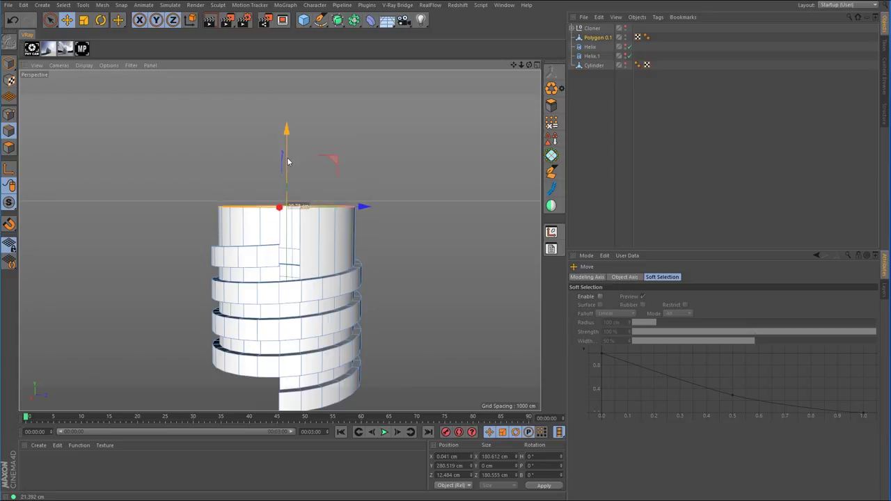
- Select the lower inner edges around the band's bottom turn with Path Selection, from the strip's end around the full ring
alt+middle_drag(340, 324, 333, 218)
alt+drag(334, 303, 318, 234)
scroll(341, 231, up, 3)
key(u)
key(m)
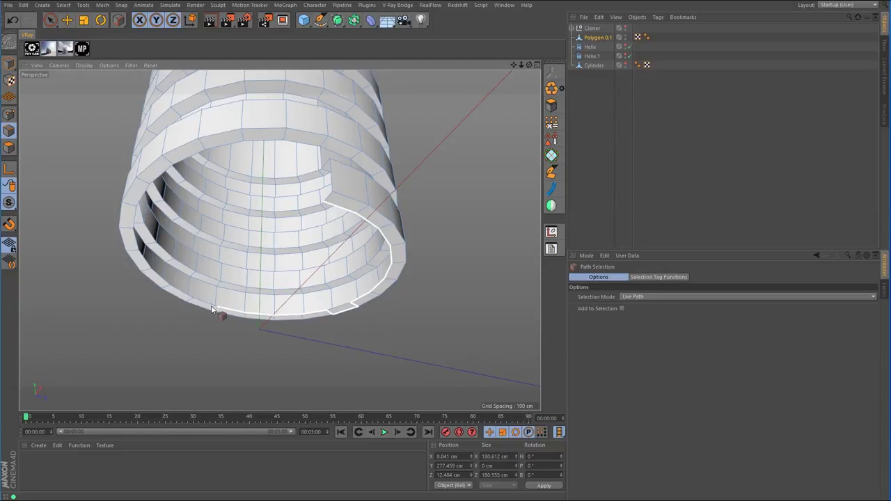
drag(133, 244, 142, 199)
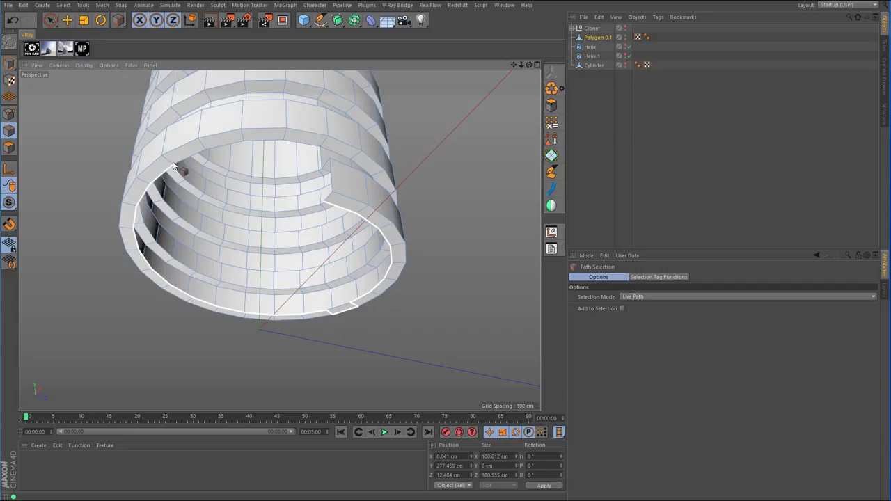
mouse_move(174, 165)
mouse_down()
mouse_move(243, 147)
mouse_move(278, 148)
mouse_up()
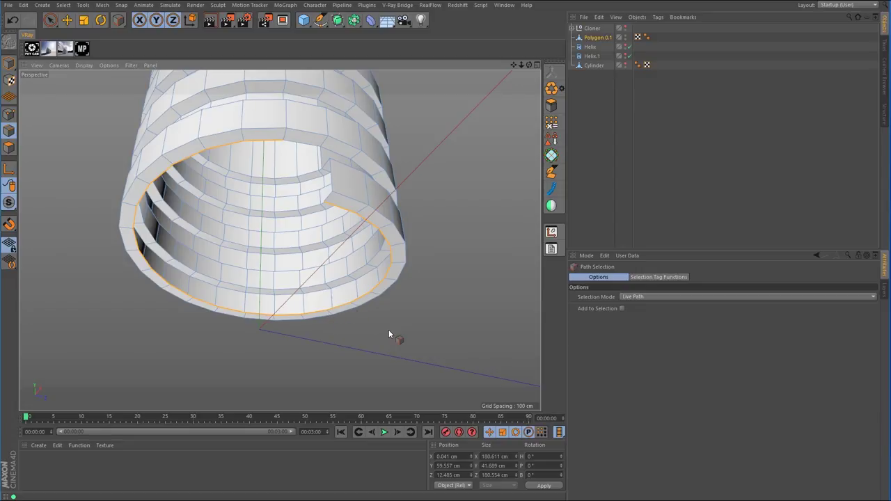
- Extrude the selected bottom edges downward to about Y 6.8 cm and flatten them with a Y size of 0
click(67, 19)
scroll(411, 193, down, 5)
alt+drag(402, 191, 366, 258)
drag(332, 161, 337, 196)
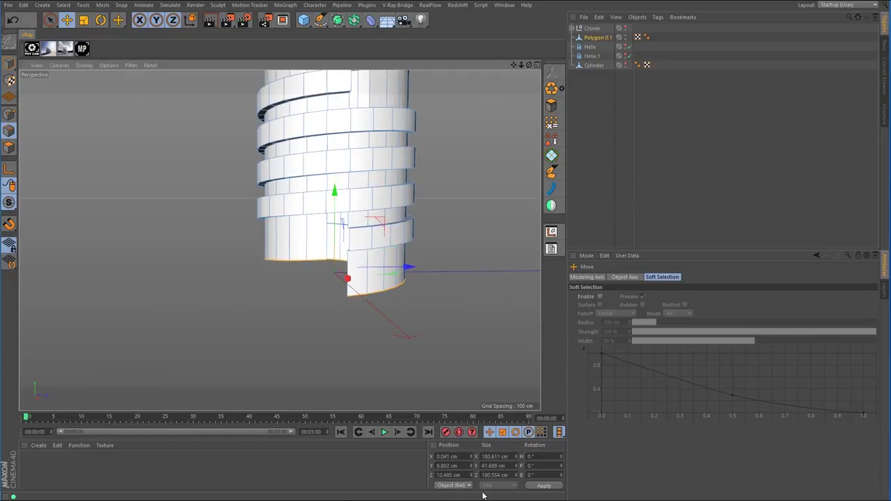
text(0)
key(Return)
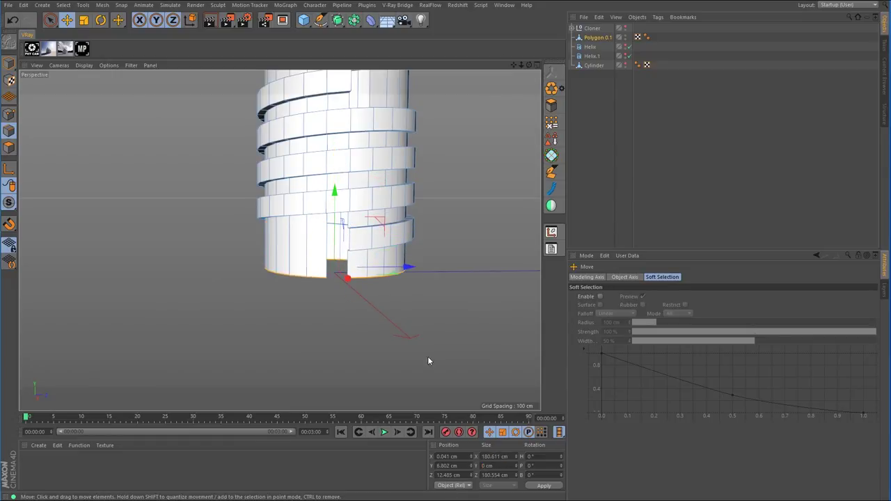
- Cap the open end of the band's top turn and fill the upper wall gap beside it with the Polygon Pen
alt+drag(393, 288, 301, 223)
scroll(302, 199, up, 4)
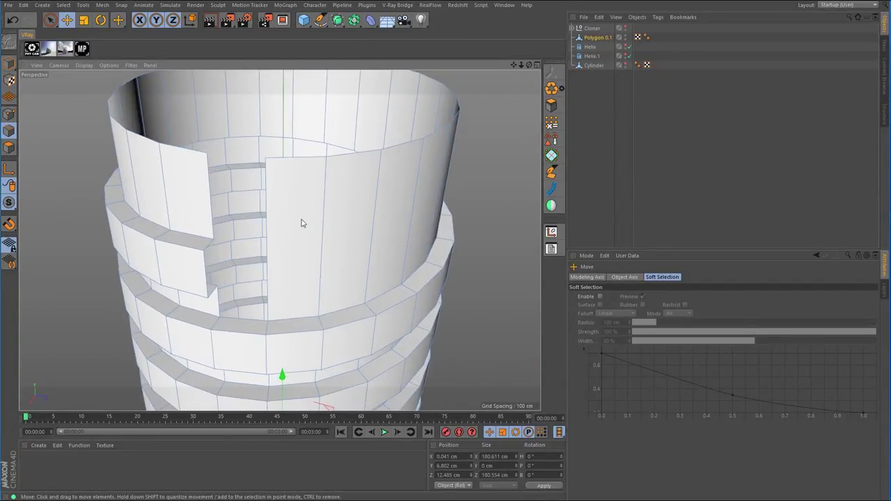
click(552, 173)
alt+drag(374, 212, 149, 289)
scroll(172, 288, up, 5)
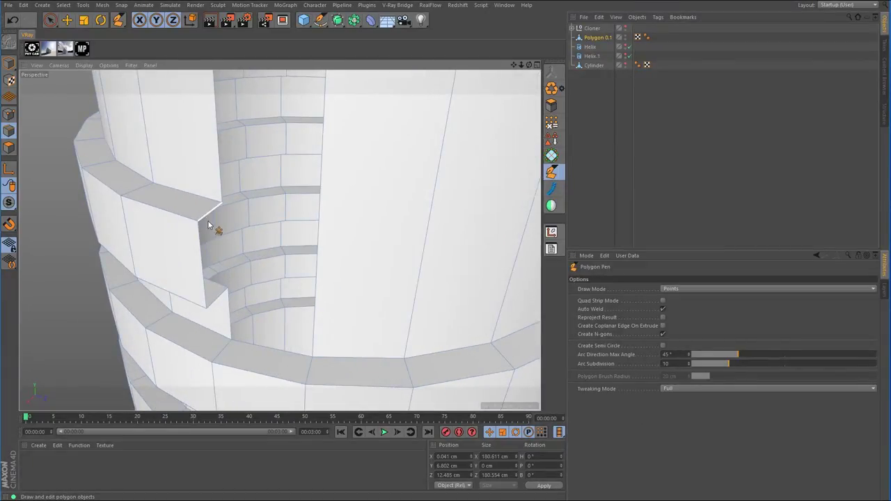
ctrl+drag(209, 213, 228, 300)
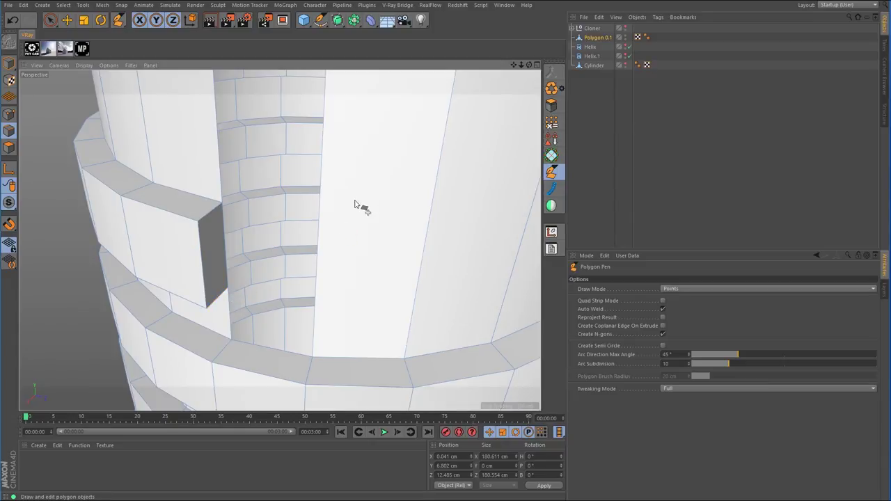
mouse_move(360, 205)
alt+mouse_down()
mouse_move(370, 171)
mouse_move(352, 200)
alt+mouse_up()
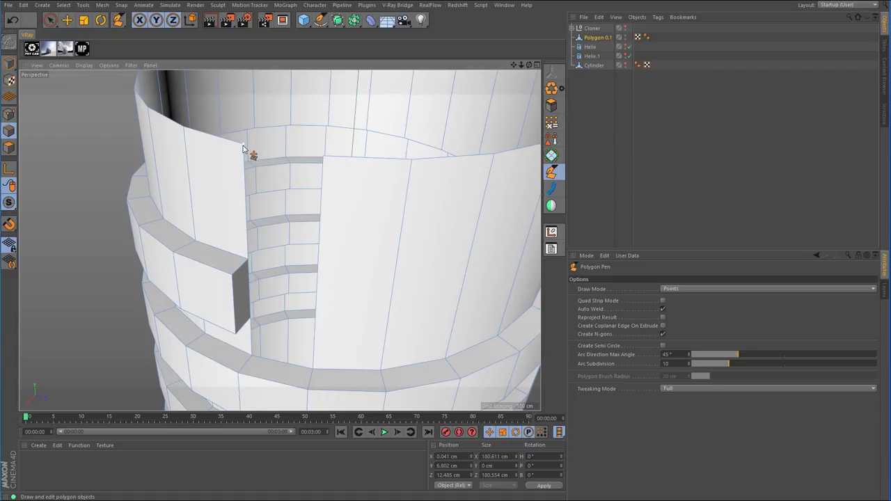
click(322, 158)
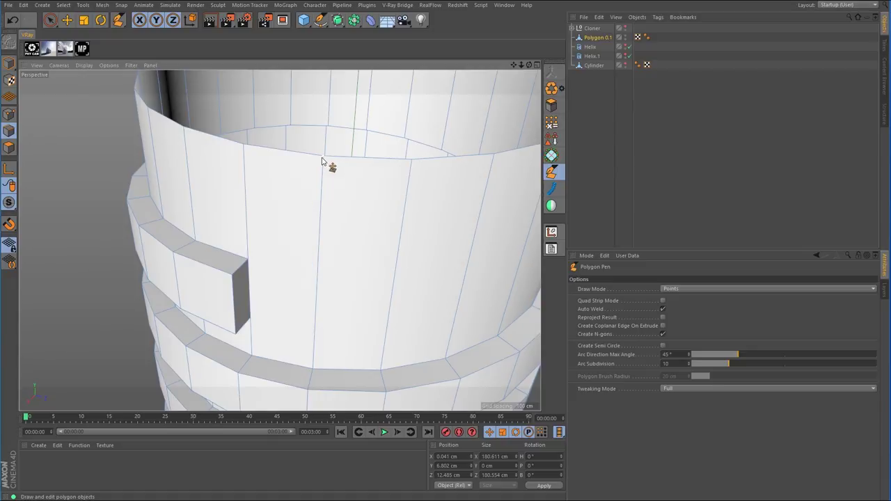
- Cap the open end of the band's bottom turn and fill the lower wall gap beside it with the Polygon Pen
alt+drag(322, 268, 334, 219)
scroll(320, 236, up, 3)
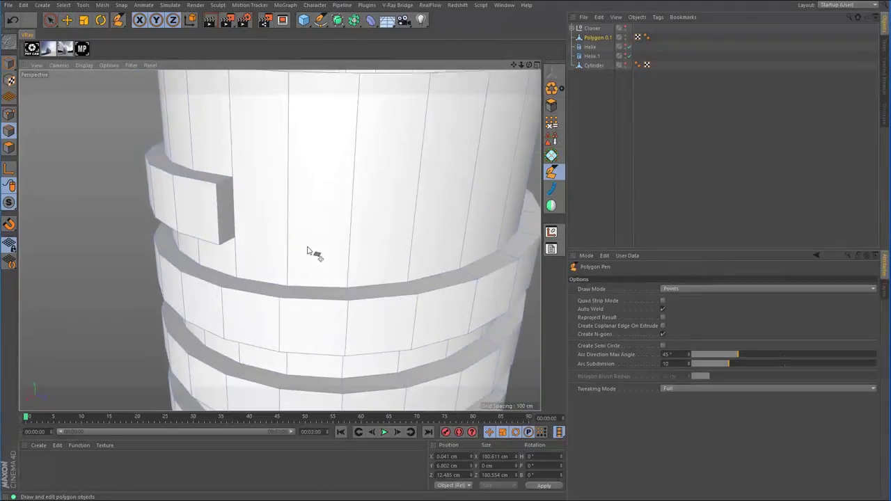
scroll(258, 197, up, 6)
scroll(278, 202, down, 6)
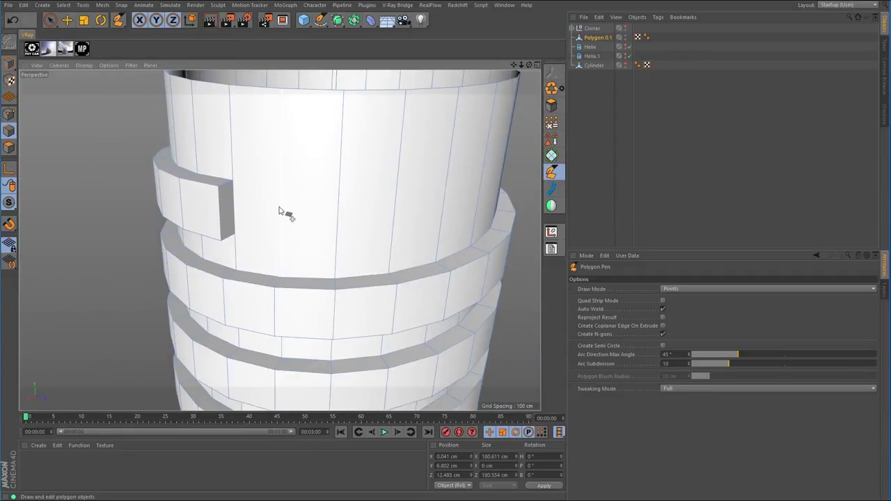
scroll(284, 209, down, 5)
alt+drag(318, 288, 369, 158)
scroll(323, 237, up, 5)
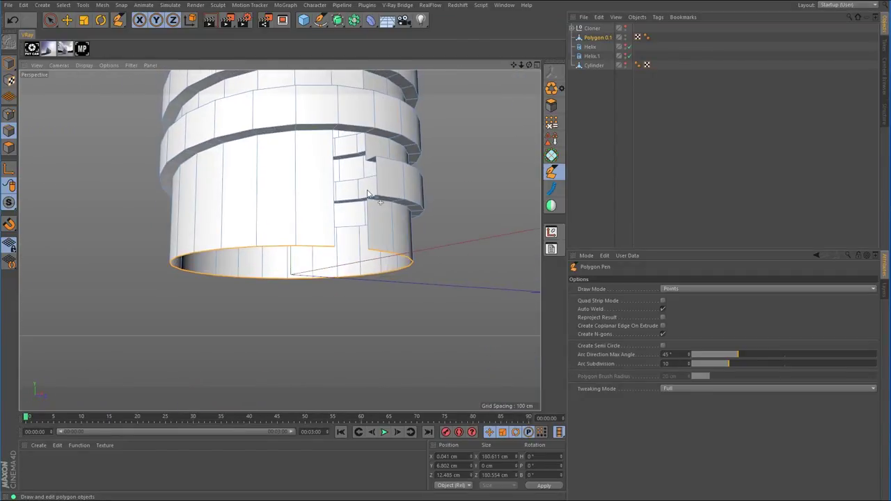
alt+right_drag(368, 158, 430, 162)
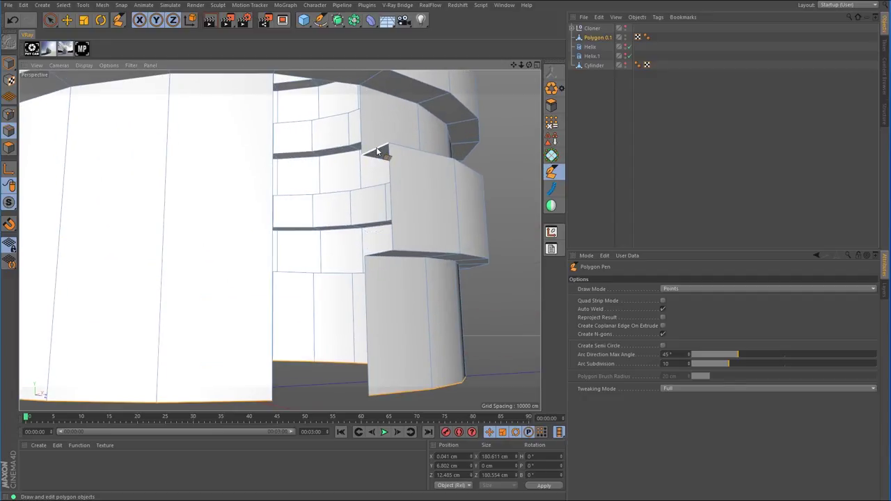
scroll(374, 314, down, 4)
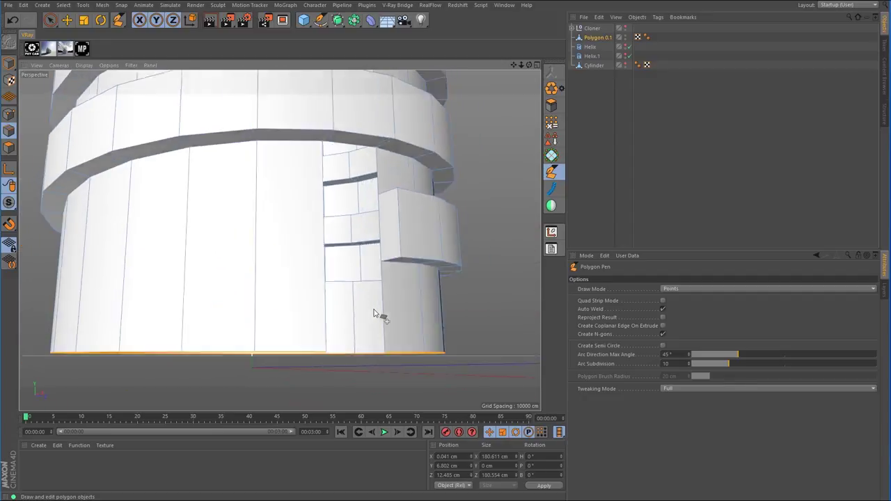
alt+drag(373, 312, 369, 305)
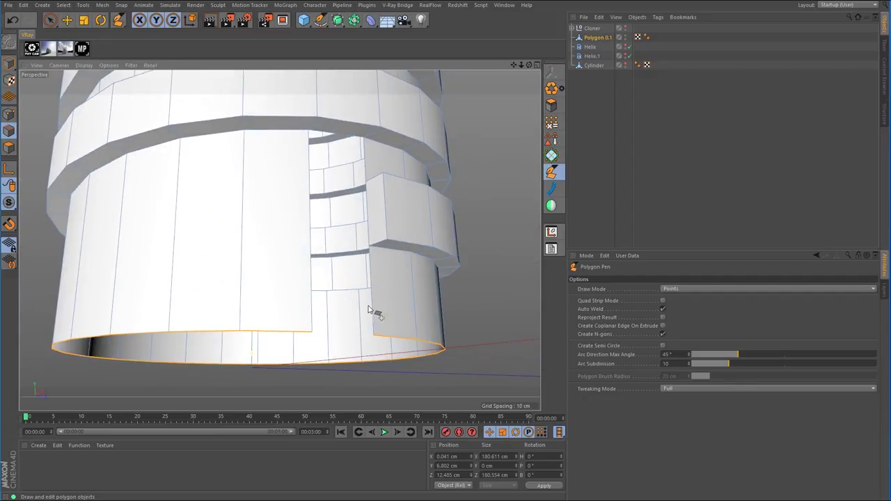
click(313, 336)
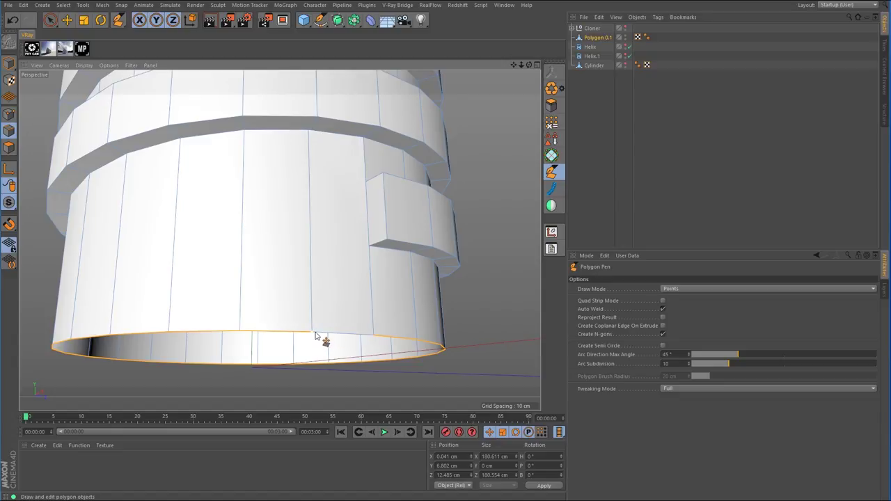
- Select all polygons of the cup and align their normals so they face the same direction
click(49, 19)
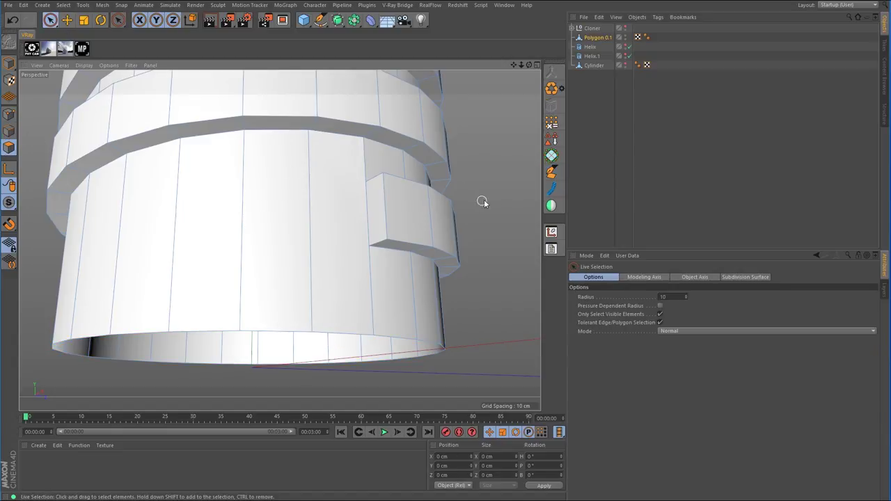
key(ctrl+a)
scroll(447, 164, down, 5)
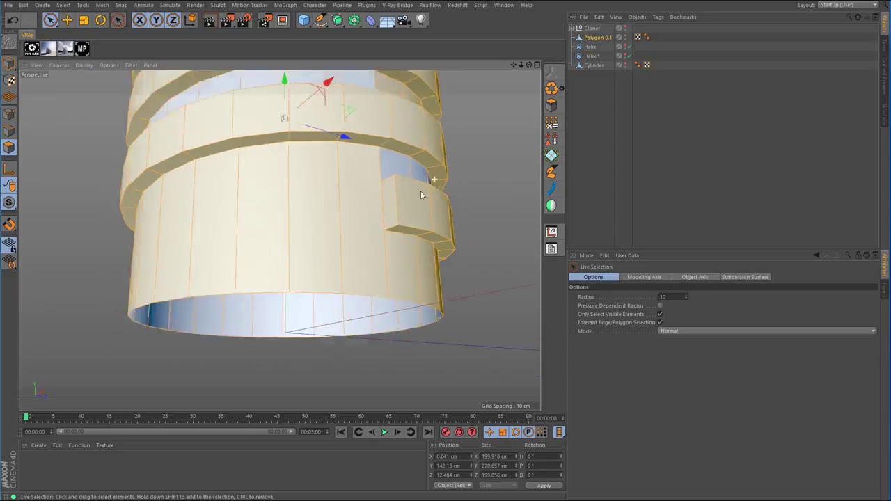
alt+middle_drag(447, 169, 416, 218)
alt+drag(416, 218, 21, 237)
alt+drag(104, 237, 288, 302)
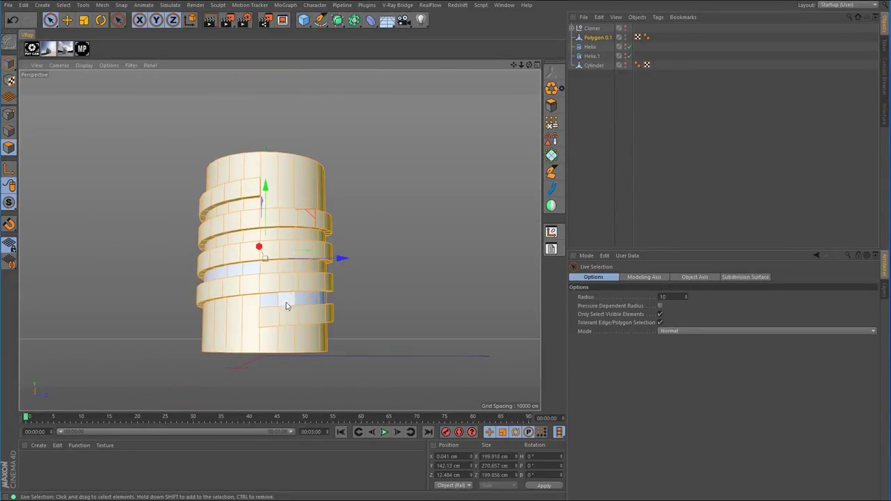
scroll(300, 310, up, 3)
scroll(299, 310, down, 3)
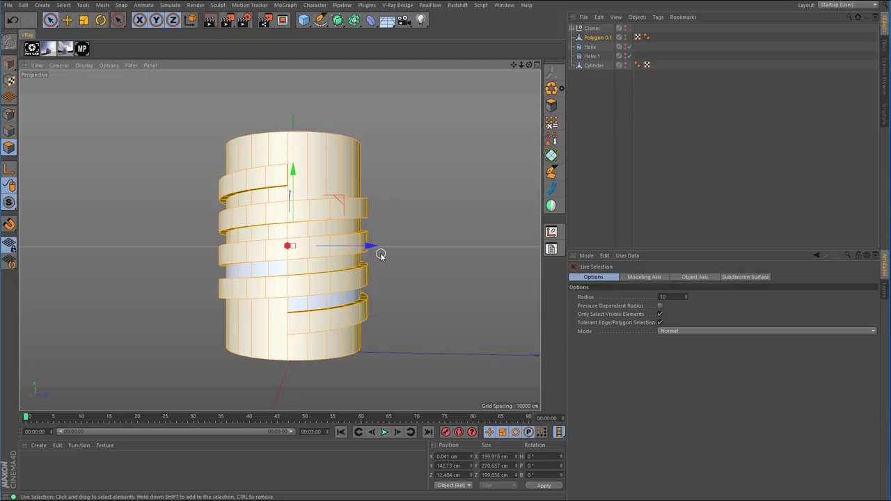
key(u)
key(a)
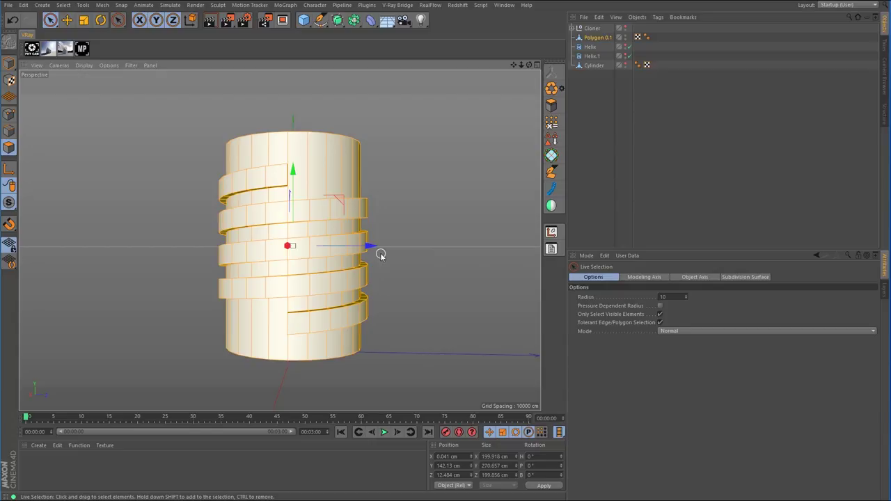
- Add a Subdivision Surface and place Polygon 0.1 inside it as its child
drag(338, 20, 380, 32)
drag(610, 46, 610, 27)
click(693, 148)
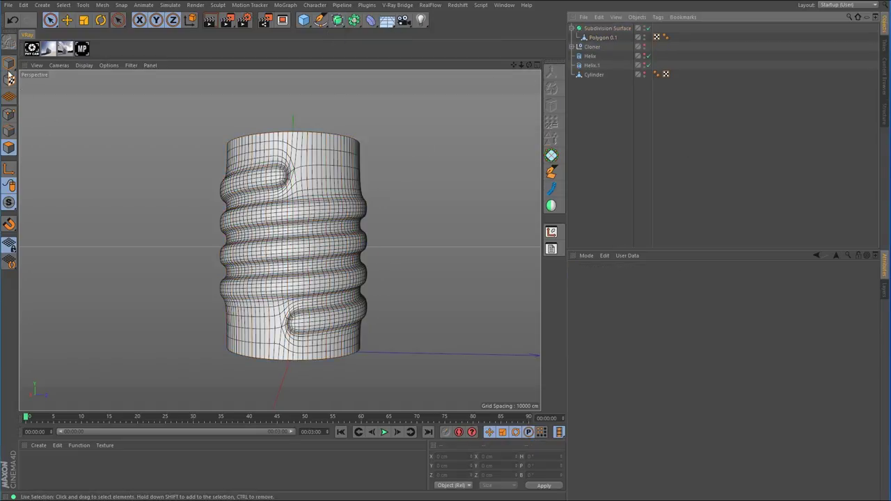
- Switch the viewport display to Gouraud Shading without lines and inspect the smoothed cup from above
click(85, 65)
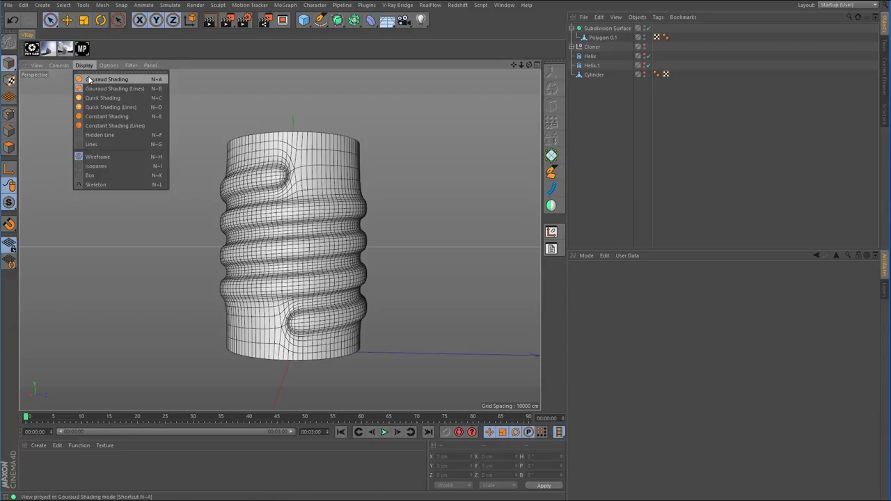
click(104, 80)
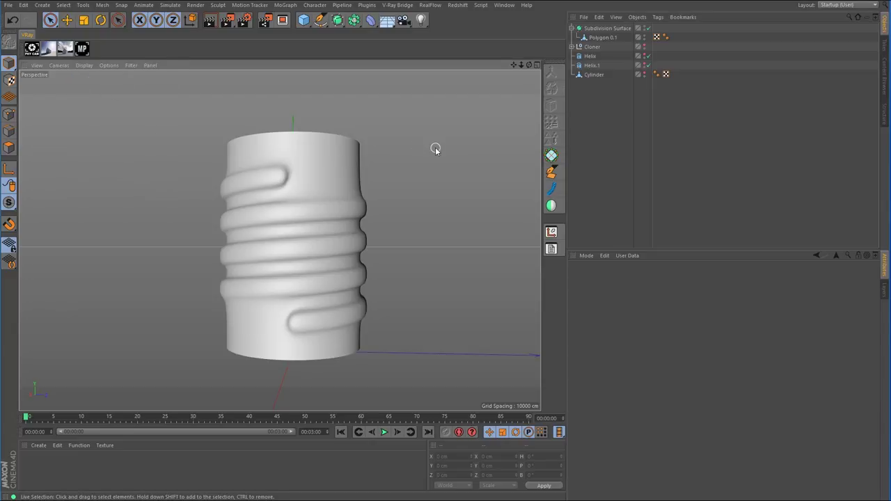
alt+drag(435, 185, 392, 221)
alt+drag(242, 227, 279, 209)
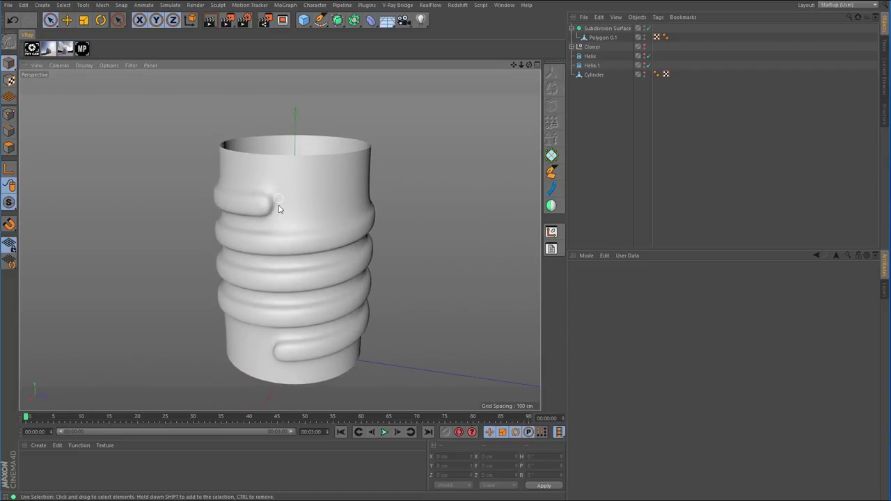
- Disable the Subdivision Surface and switch Polygon 0.1 to point editing
click(67, 19)
click(603, 37)
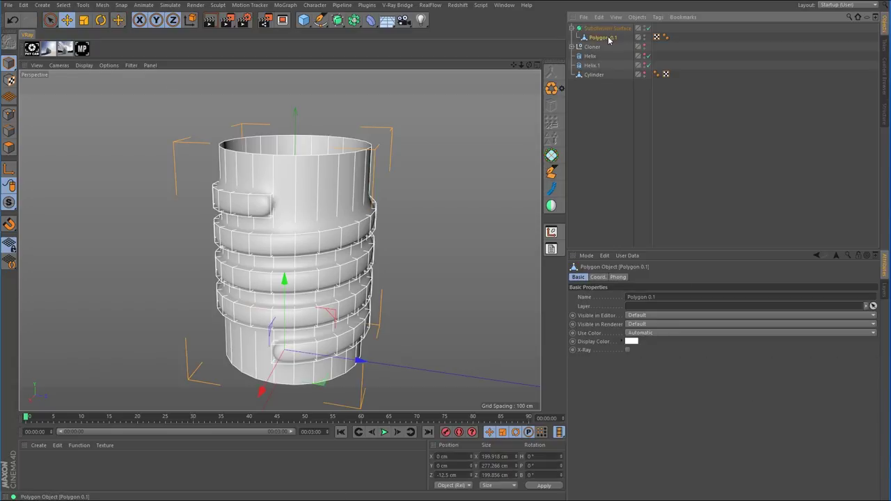
click(648, 28)
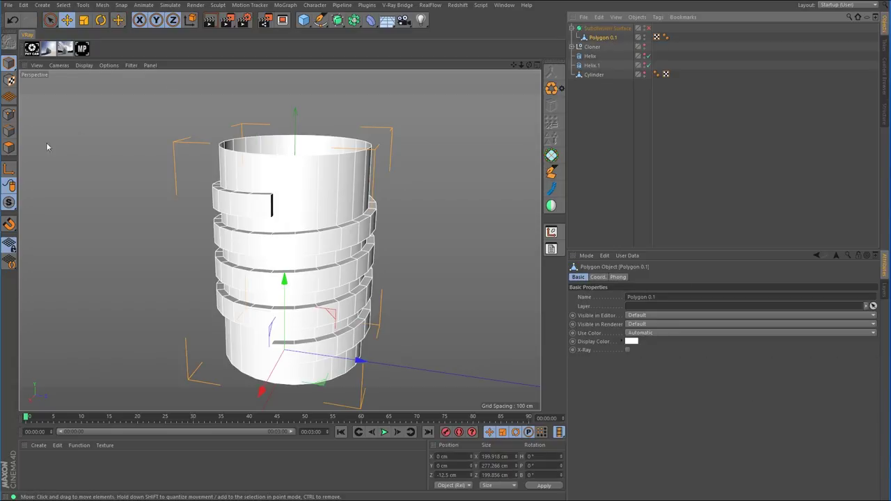
click(8, 114)
alt+drag(39, 143, 130, 180)
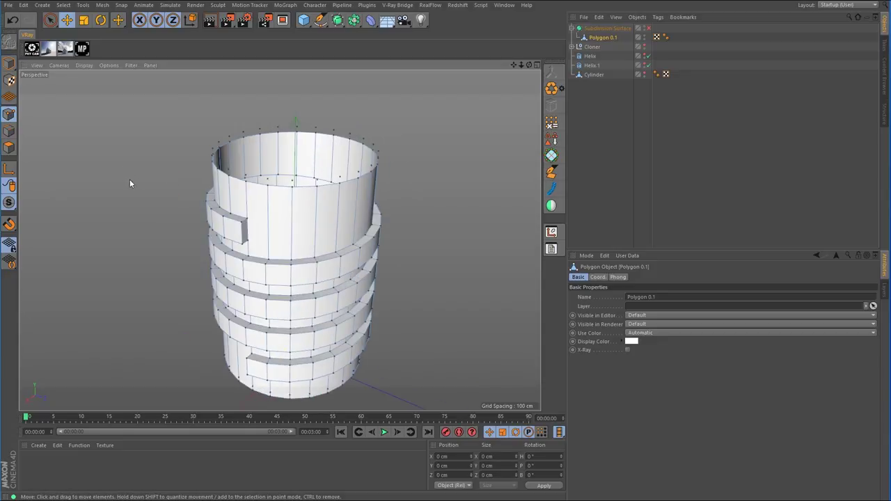
- Add loop cuts along the band's side faces near their outer and inner edges with Loop/Path Cut, and re-enable the Subdivision Surface
right_click(434, 161)
click(457, 289)
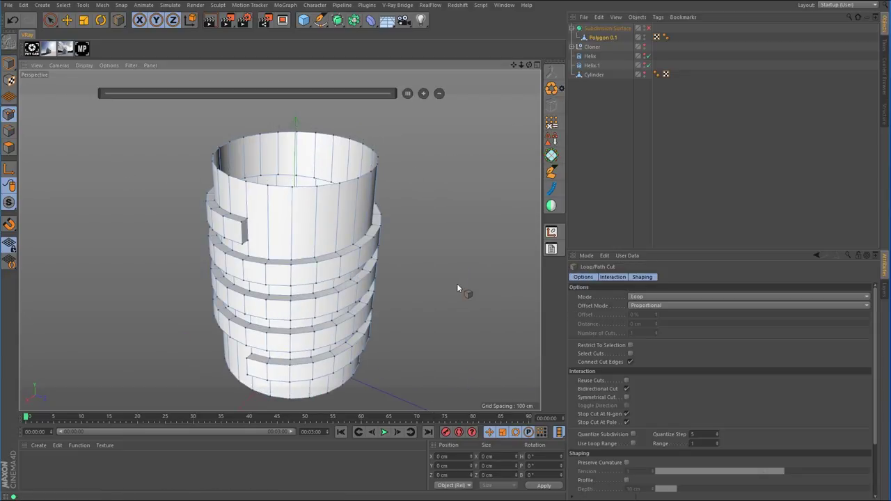
scroll(292, 244, up, 8)
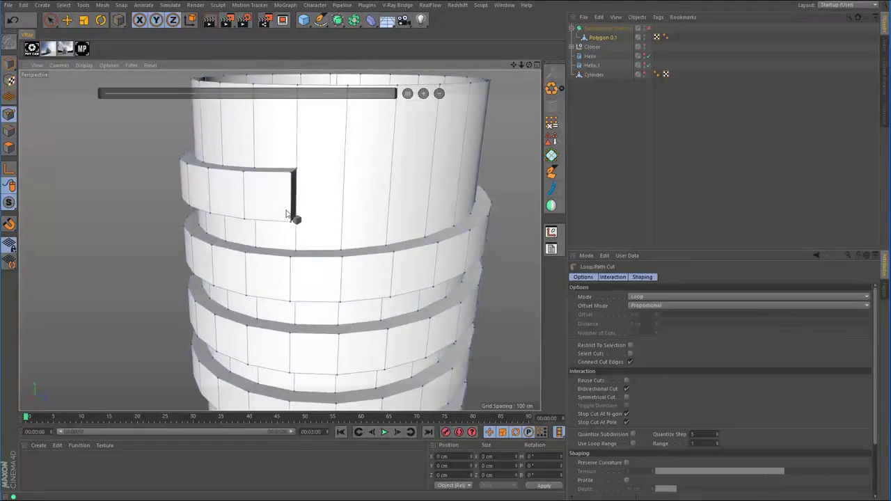
scroll(291, 214, up, 6)
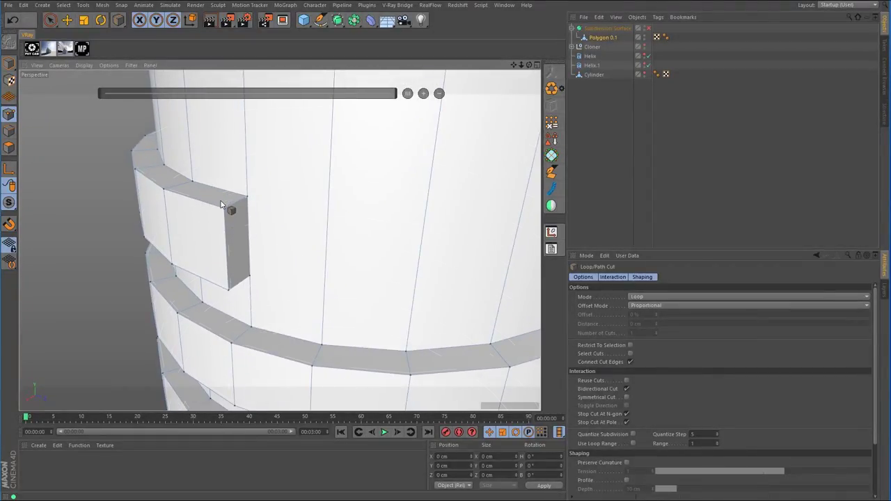
click(239, 206)
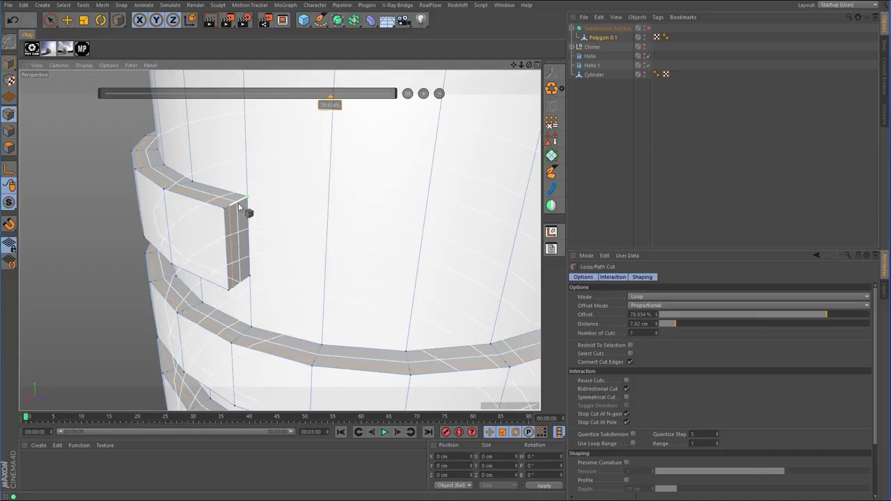
click(244, 201)
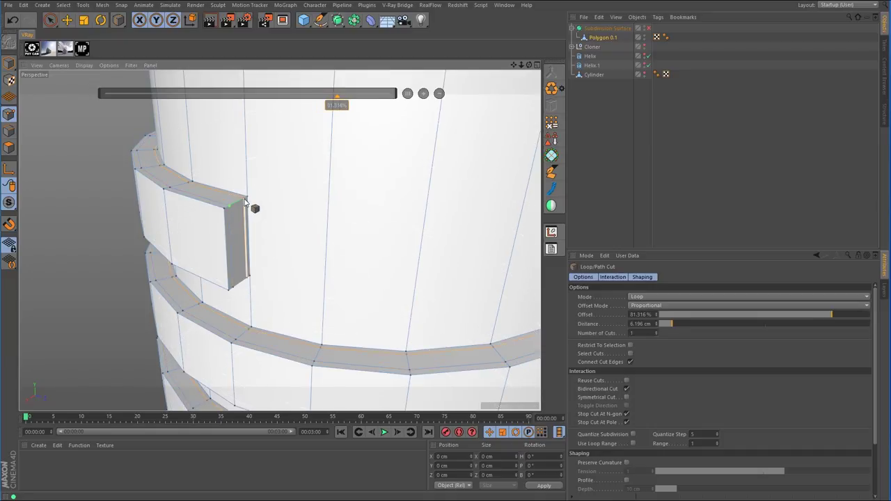
click(646, 29)
click(424, 199)
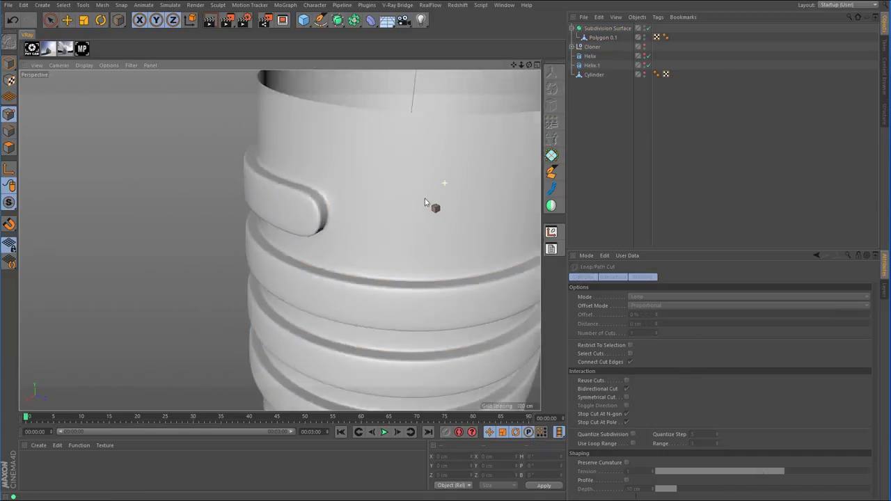
- Select Polygon 0.1, disable the Subdivision Surface and switch to edge editing
alt+right_drag(424, 198, 362, 209)
alt+middle_drag(464, 203, 369, 229)
alt+drag(369, 229, 390, 241)
click(617, 37)
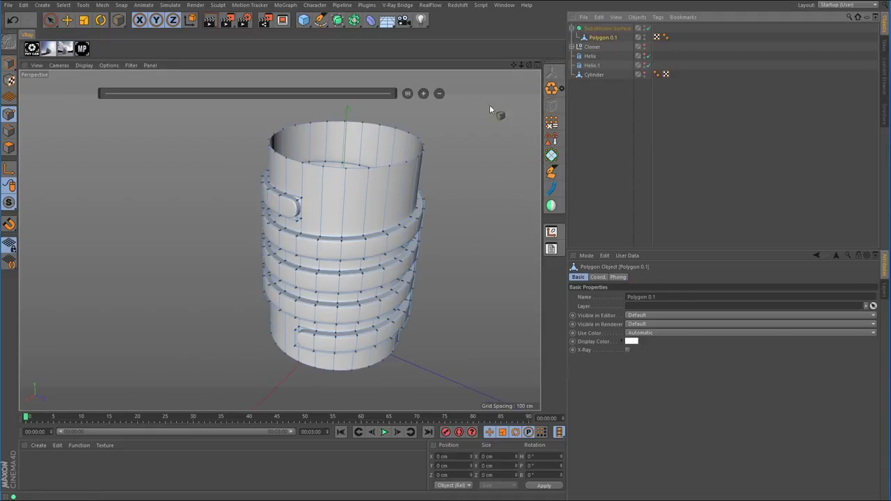
key(q)
alt+drag(410, 136, 441, 144)
alt+middle_drag(441, 144, 395, 182)
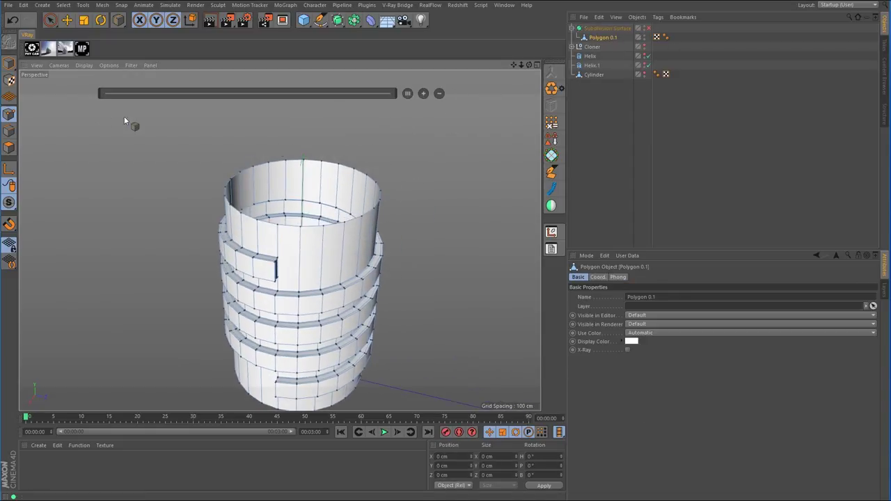
click(9, 131)
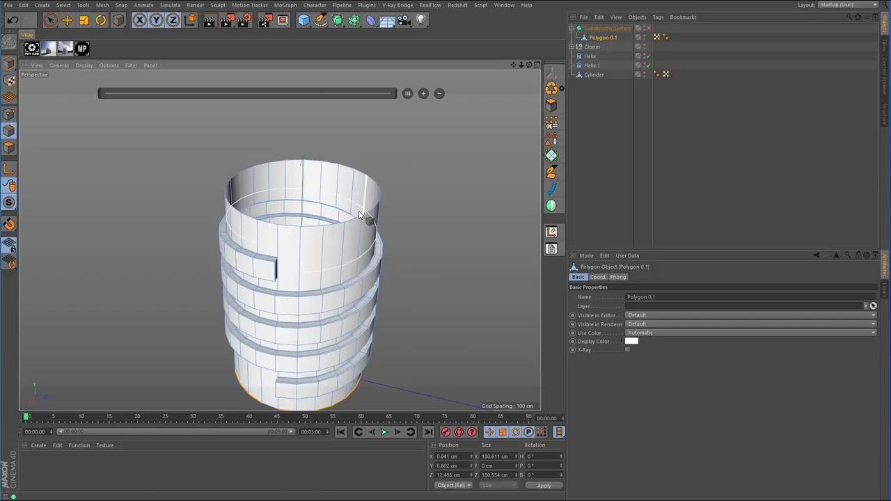
- Extrude the cup's top edge loop inward to about 147 cm across and down the inside to a Y position of about 64 cm
key(u)
key(l)
click(332, 225)
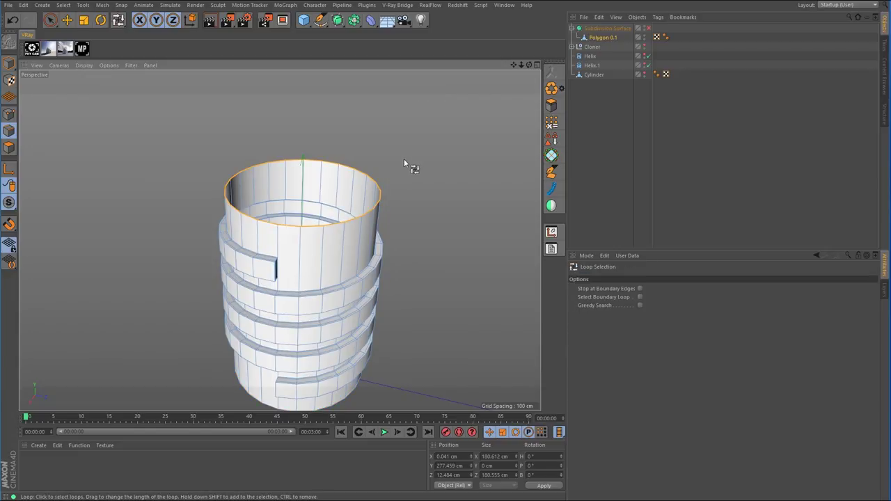
click(85, 21)
drag(472, 122, 390, 129)
key(e)
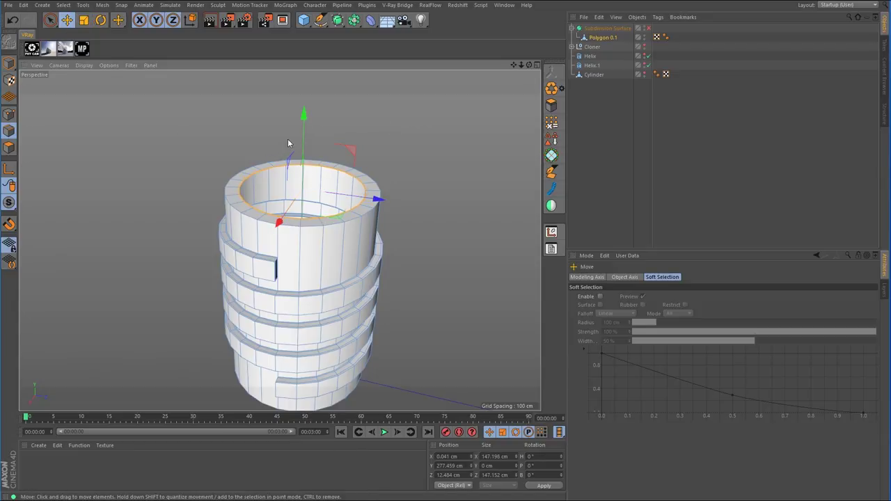
drag(303, 119, 302, 270)
- In the front view, extrude the open bottom edge loop down to about Y -20.6 cm and flare it to about 205.5 cm across
alt+drag(352, 299, 392, 278)
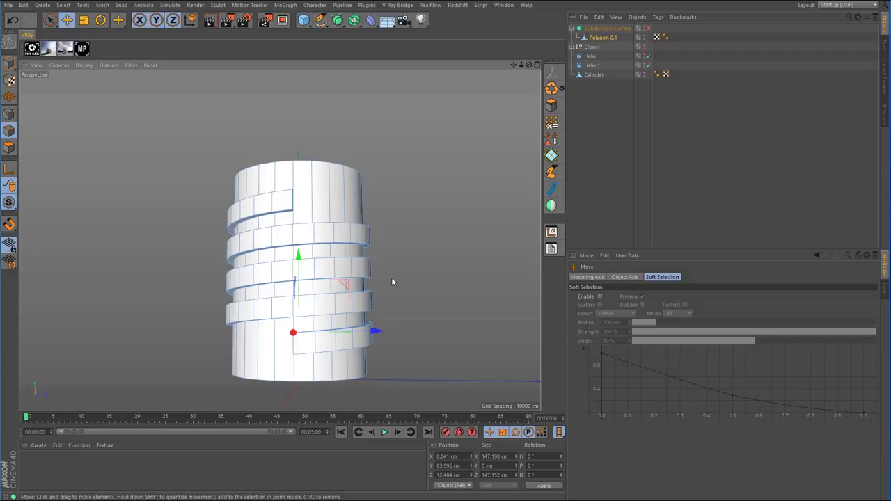
scroll(392, 277, down, 5)
alt+middle_drag(349, 344, 322, 298)
alt+drag(322, 298, 306, 291)
scroll(307, 292, up, 3)
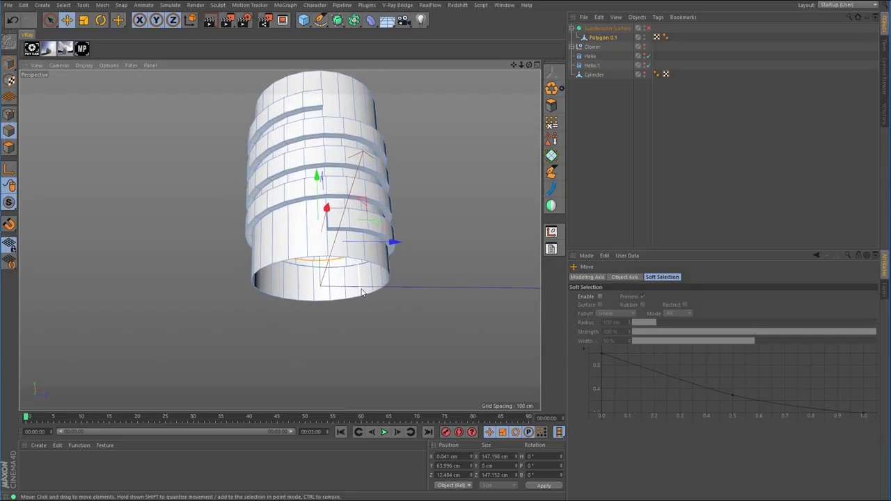
key(u)
key(l)
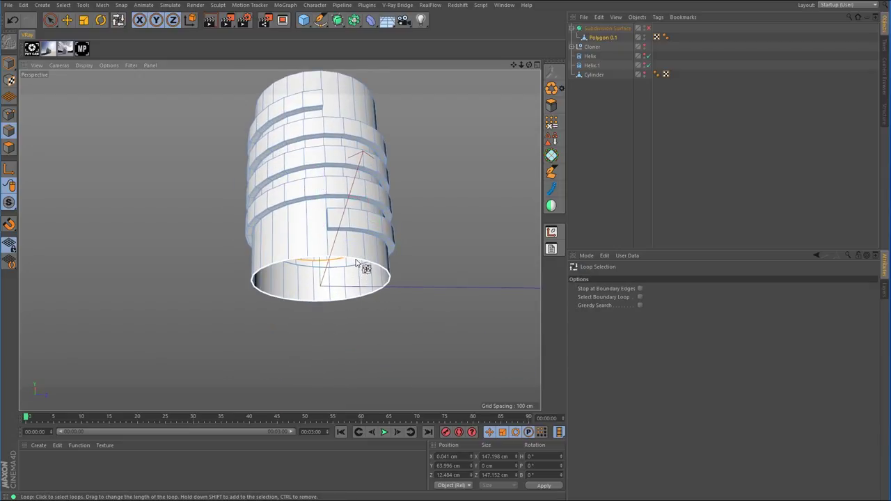
click(391, 289)
key(F5)
key(F4)
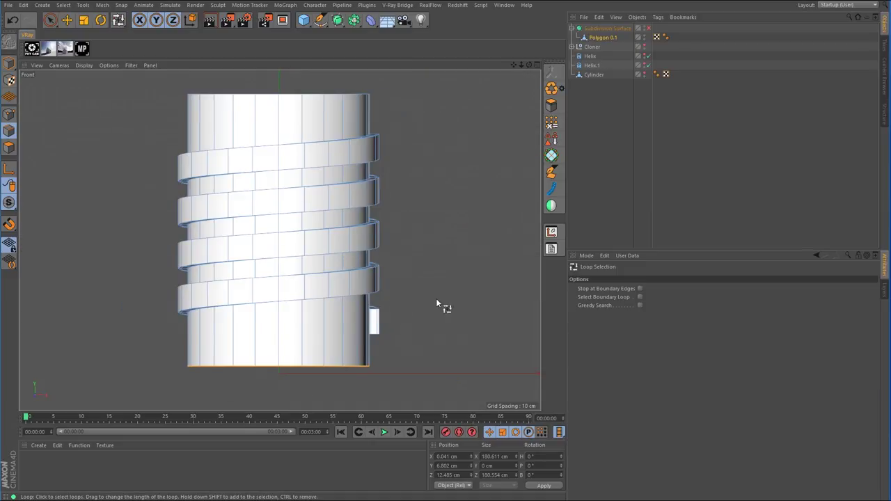
alt+right_drag(433, 290, 371, 316)
alt+middle_drag(450, 301, 313, 256)
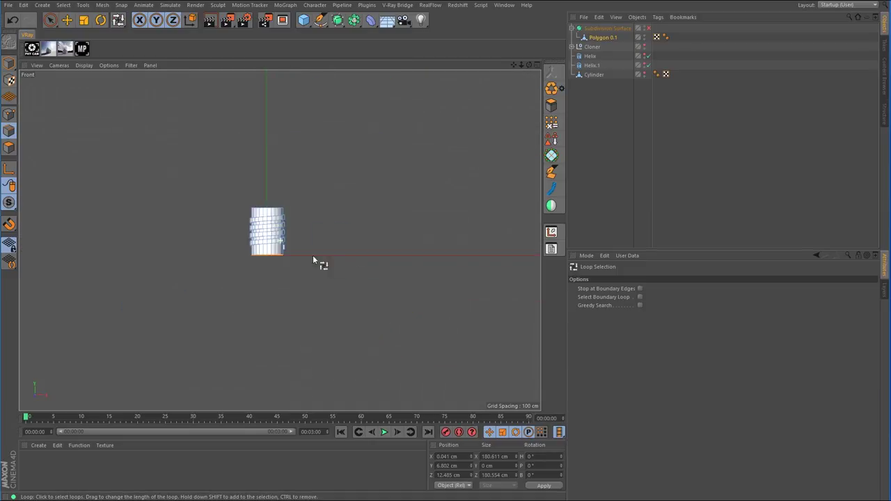
click(67, 20)
scroll(280, 263, up, 4)
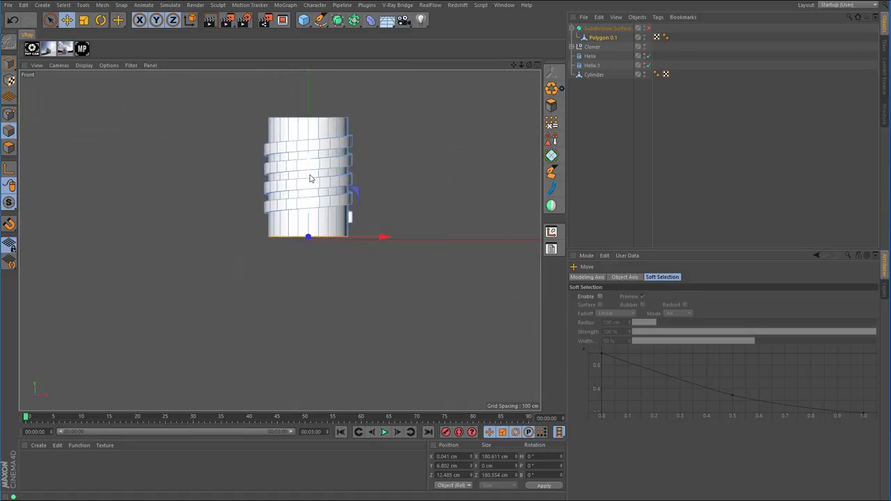
ctrl+drag(309, 166, 309, 178)
click(83, 21)
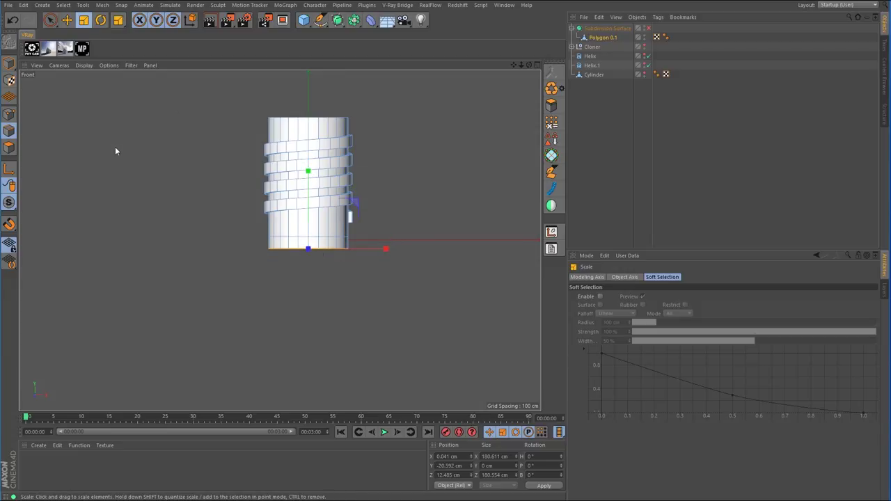
drag(152, 164, 191, 169)
- Extrude the flared bottom edge loop down to about Y -87 cm and widen it to about 320 cm across
key(e)
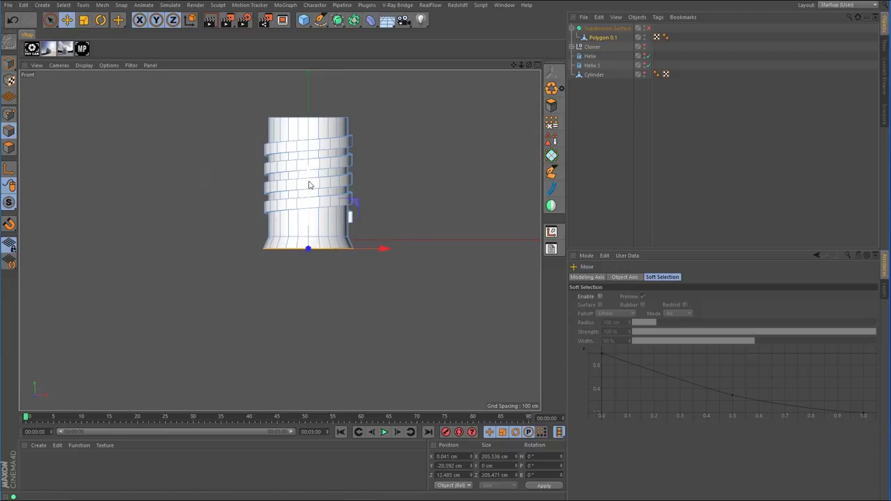
drag(309, 183, 314, 211)
key(t)
drag(124, 151, 434, 225)
- Extrude the bottom edge loop further down to about Y -160.7 cm and scale it out to about 417 cm across
key(e)
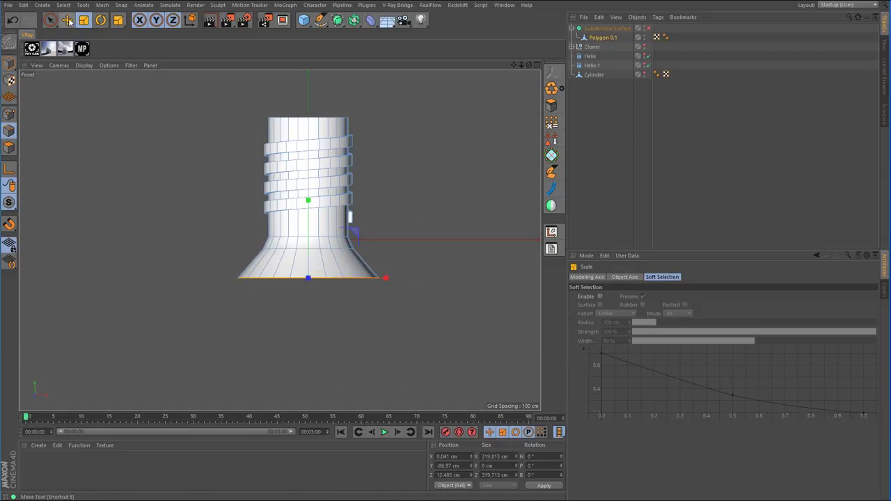
drag(315, 220, 315, 253)
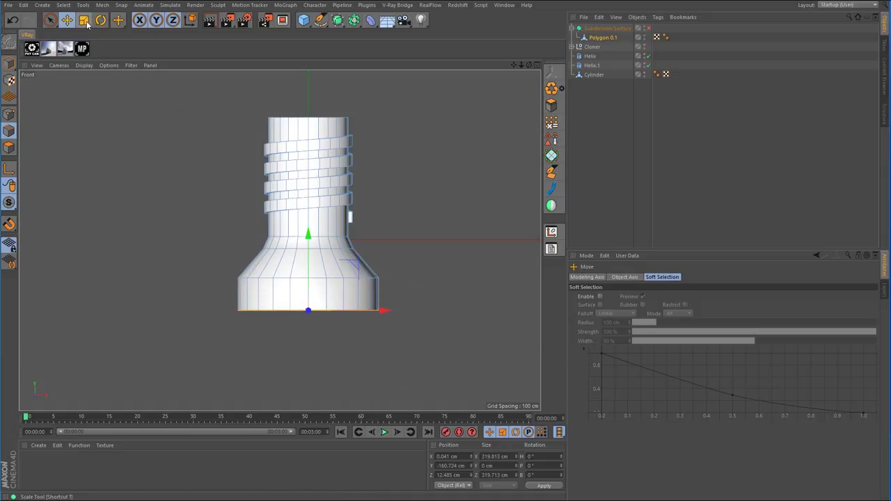
click(84, 21)
drag(114, 125, 297, 167)
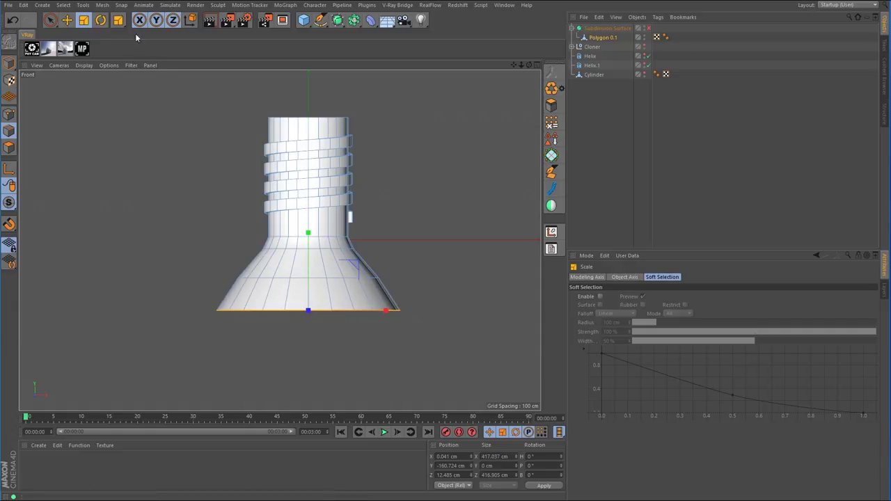
- Extrude the bottom edge loop down to about Y -294.5 cm, scale it to about 524 cm across, and return to the perspective view
click(67, 20)
drag(315, 241, 313, 305)
click(85, 20)
drag(119, 157, 284, 204)
middle_click(424, 224)
middle_click(214, 167)
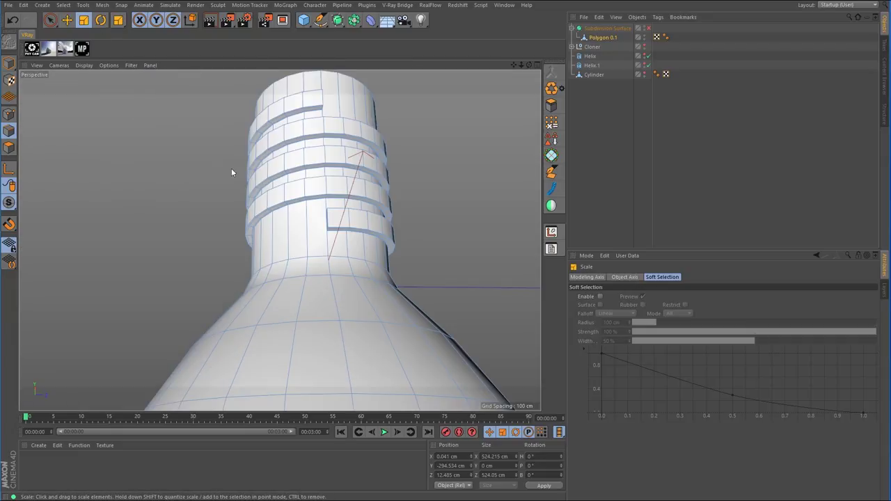
- Re-enable the Subdivision Surface with the top rim in close view
alt+right_drag(376, 168, 304, 202)
alt+drag(304, 201, 383, 223)
alt+drag(435, 196, 354, 210)
scroll(407, 156, up, 3)
scroll(298, 239, up, 2)
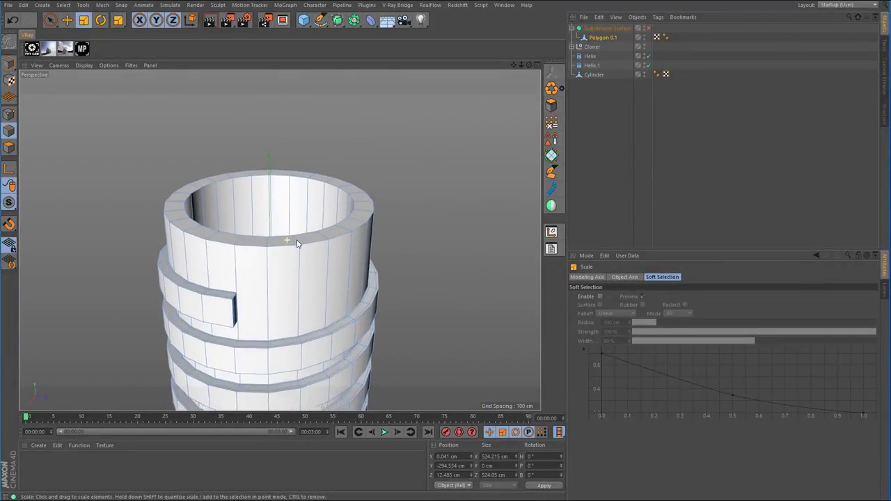
click(647, 28)
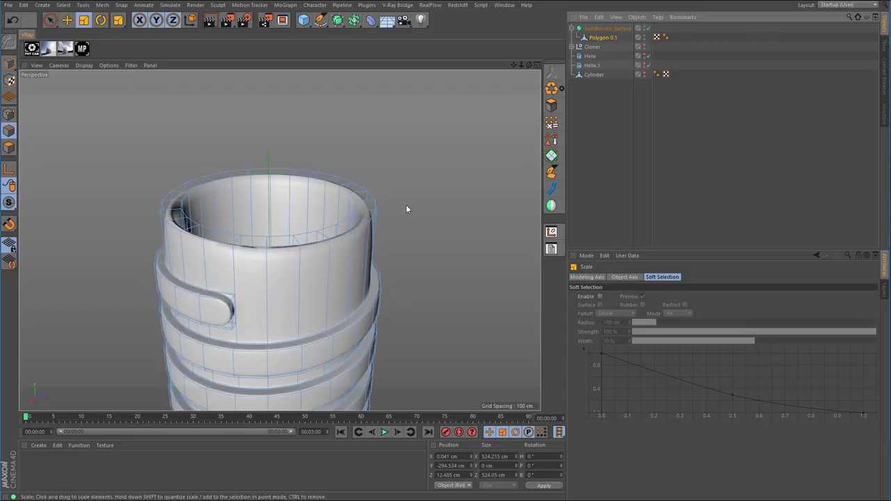
- Add Loop/Path Cuts on the inner wall just below the rim and around the rim's top face, centring the latter at 50%
right_click(436, 202)
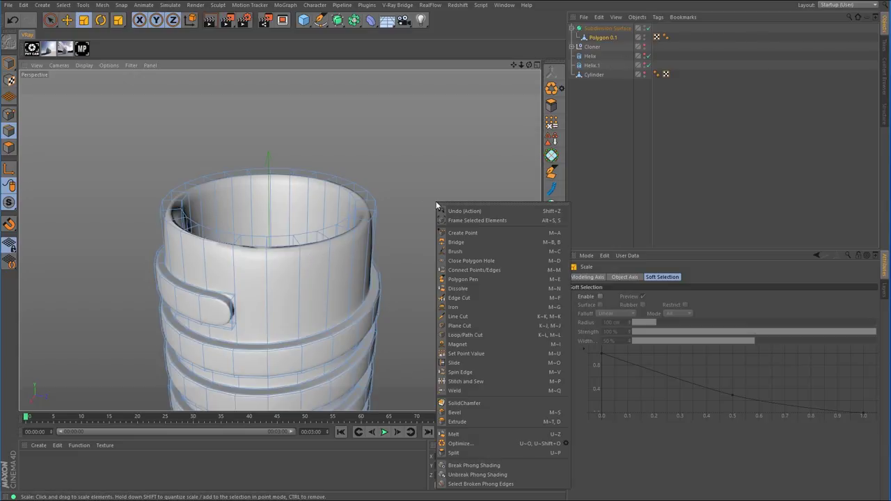
click(459, 335)
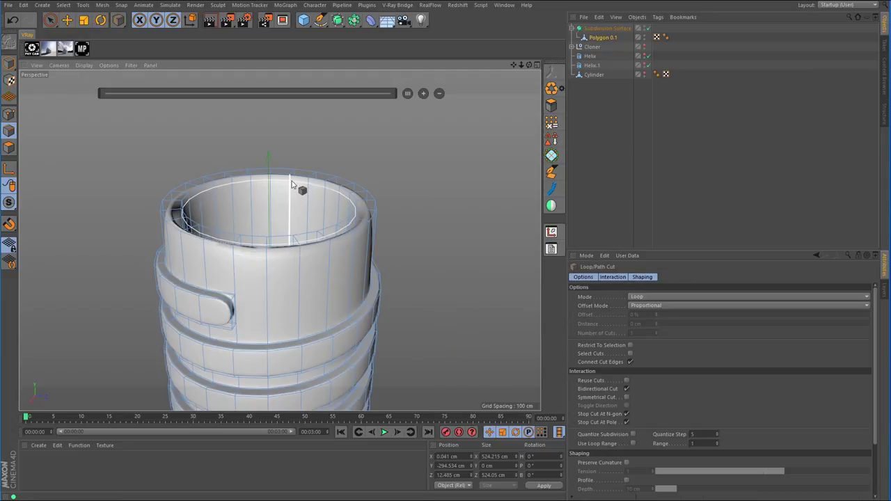
click(356, 215)
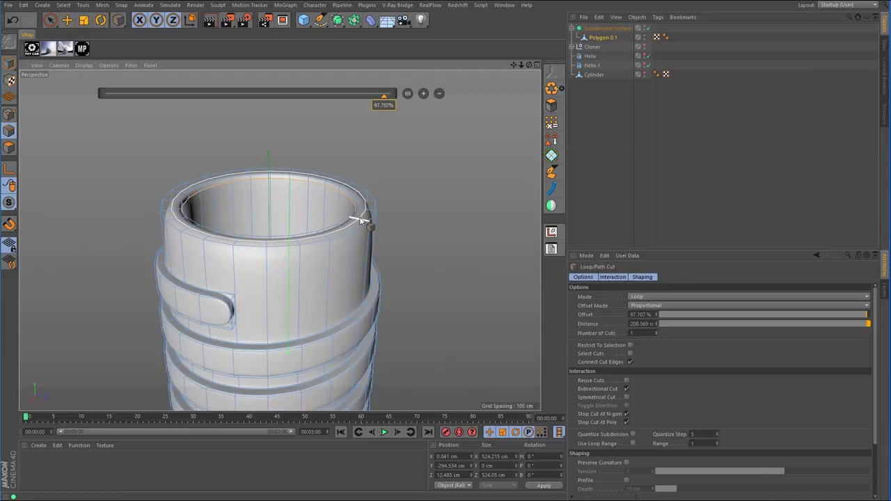
click(360, 218)
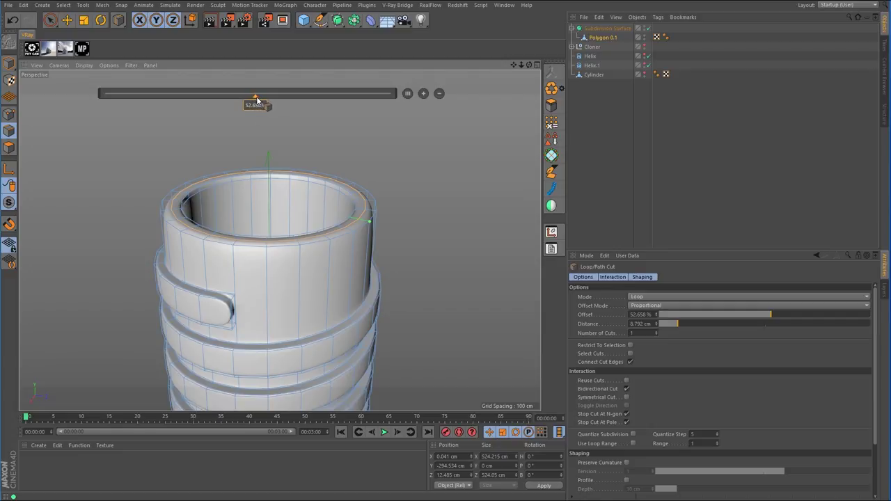
mouse_move(256, 98)
mouse_down()
mouse_move(295, 98)
mouse_move(248, 98)
mouse_up()
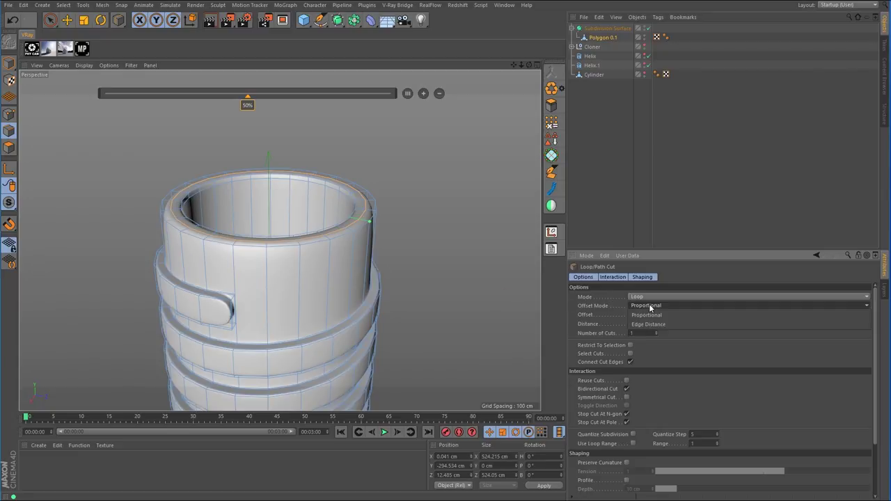
- Set the loop cut's Offset Mode to Edge Distance and cut the outer wall about 7.3 cm below the rim
click(646, 305)
click(651, 323)
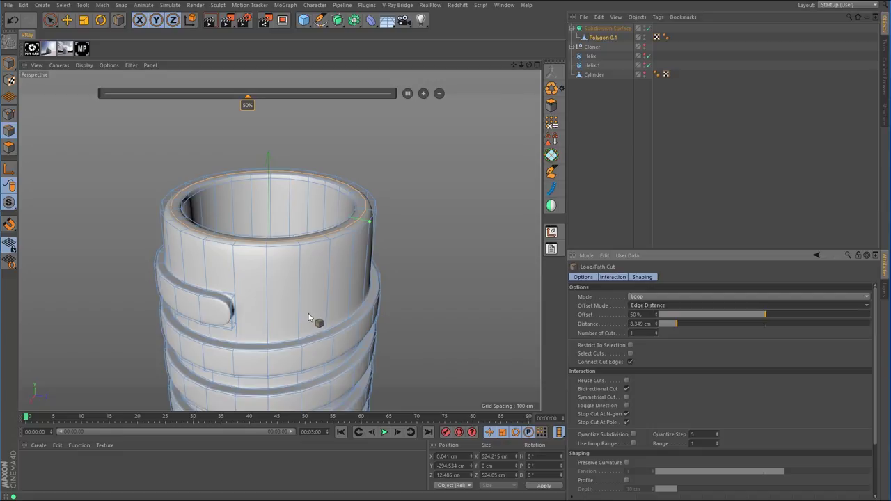
click(233, 257)
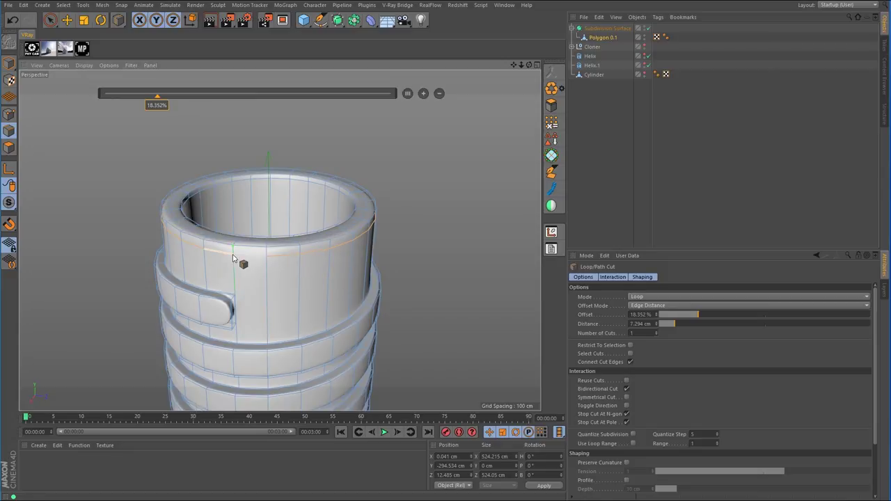
- Bridge the gap in the outer wall's new loop cut using Line Cut with Single Line enabled
click(550, 172)
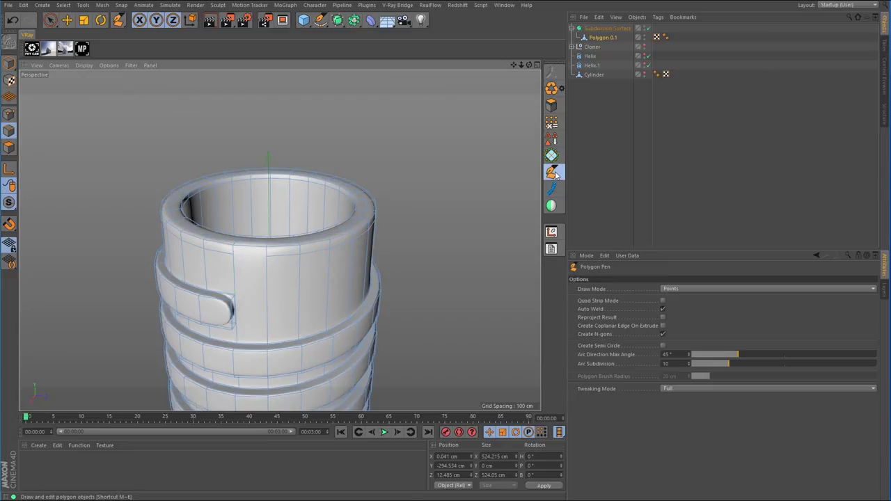
right_click(450, 191)
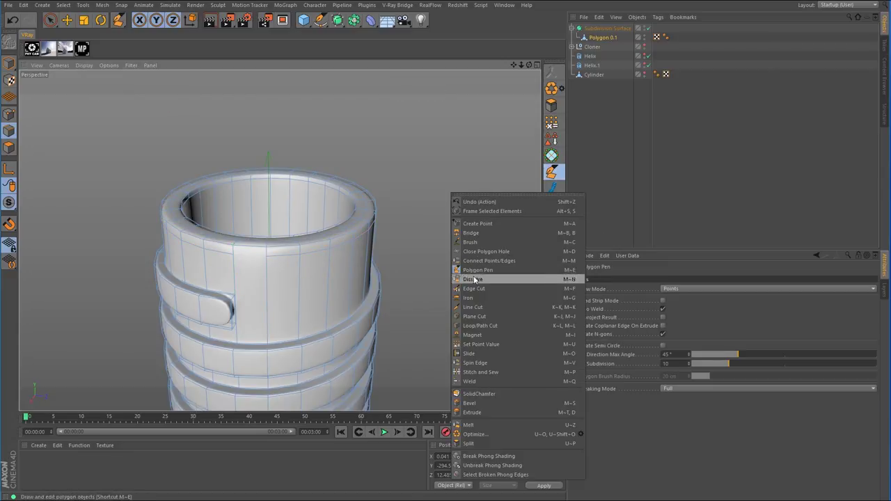
click(473, 307)
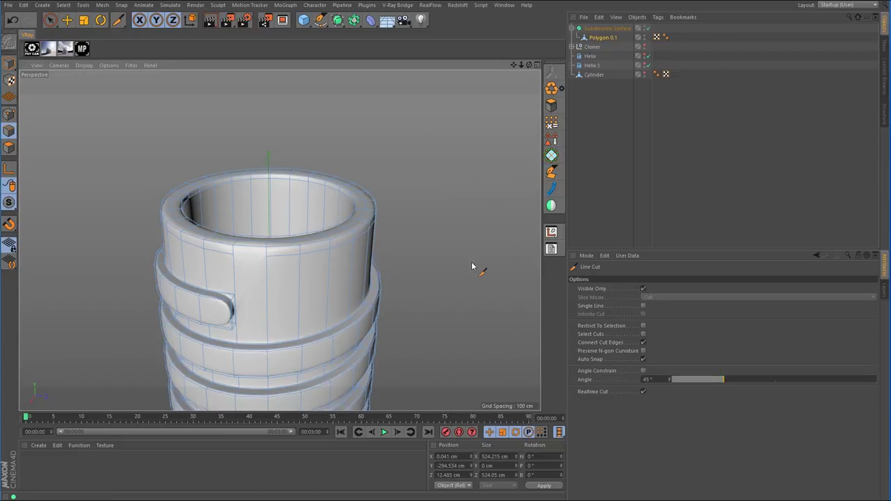
click(267, 256)
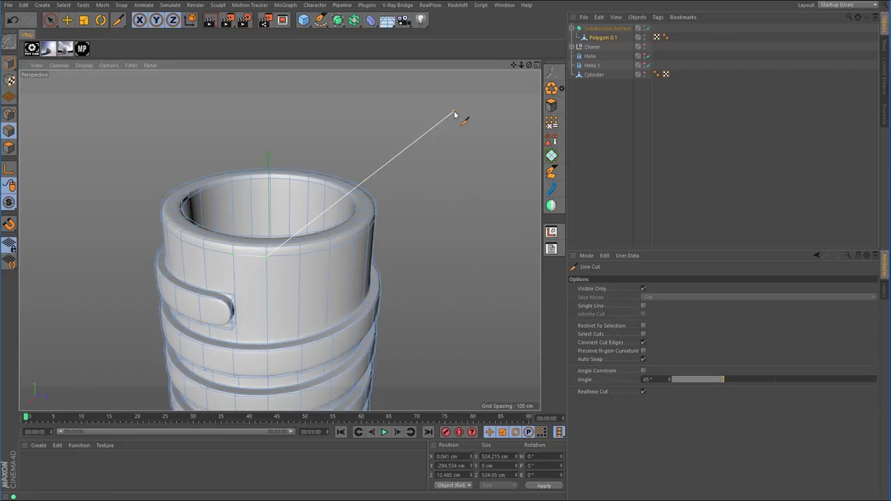
key(Escape)
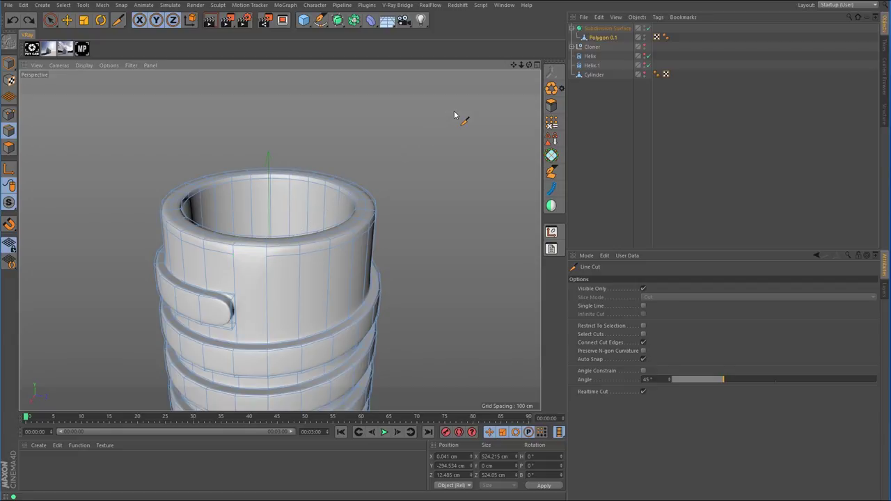
click(643, 306)
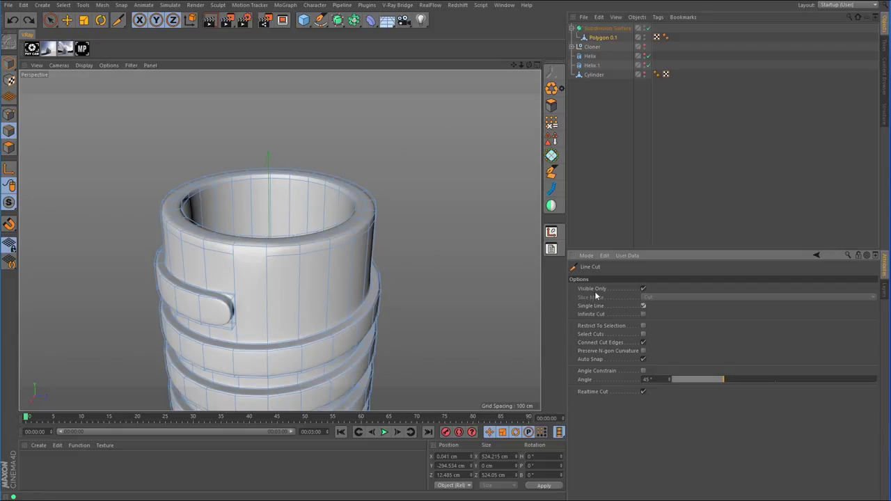
click(267, 257)
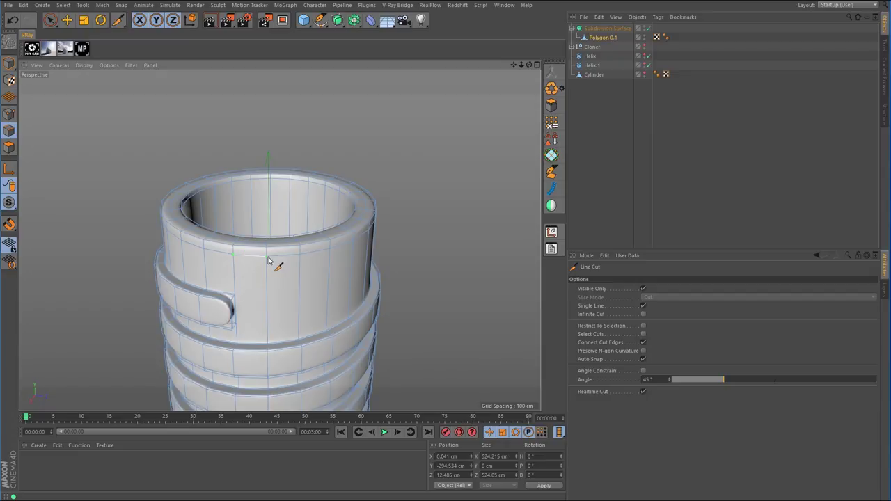
- Return to Model mode with the Move tool and deselect all objects
click(5, 64)
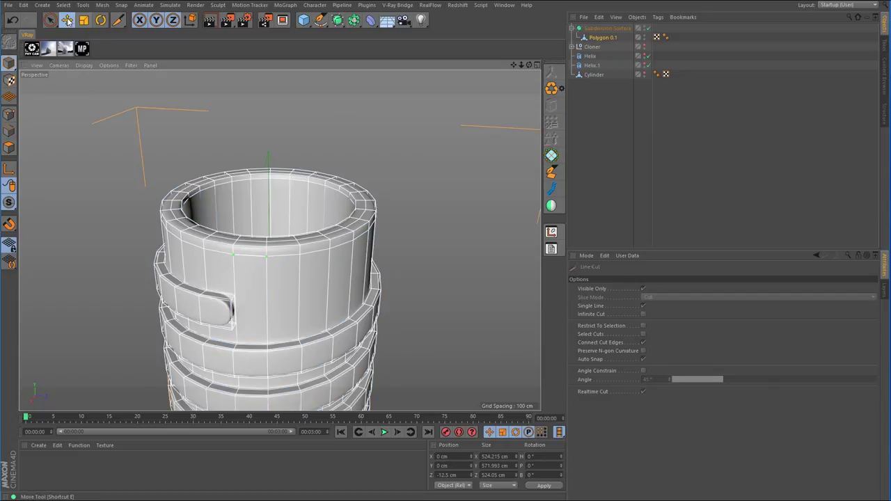
click(67, 21)
click(707, 93)
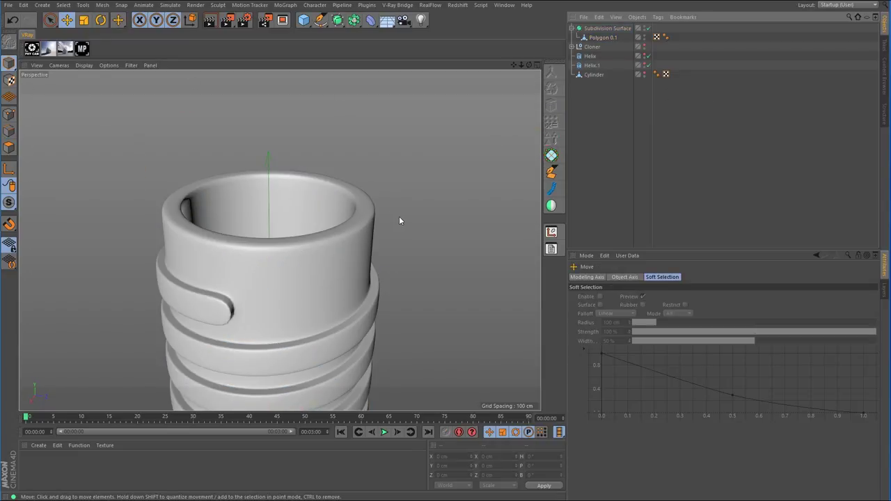
- Examine the smoothed bottle, its spiral neck band, rim and flared body from several angles
alt+right_drag(399, 216, 341, 255)
alt+middle_drag(401, 252, 293, 208)
alt+right_drag(293, 208, 277, 207)
alt+drag(277, 207, 210, 188)
scroll(209, 191, up, 5)
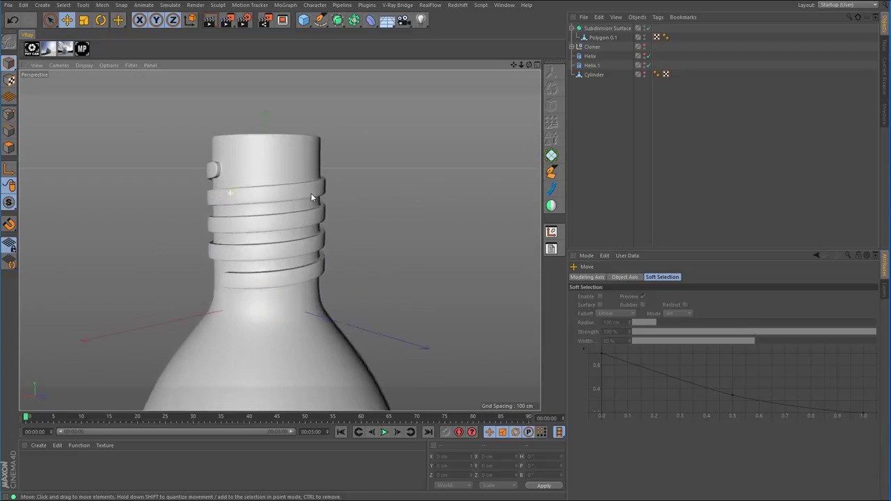
click(9, 224)
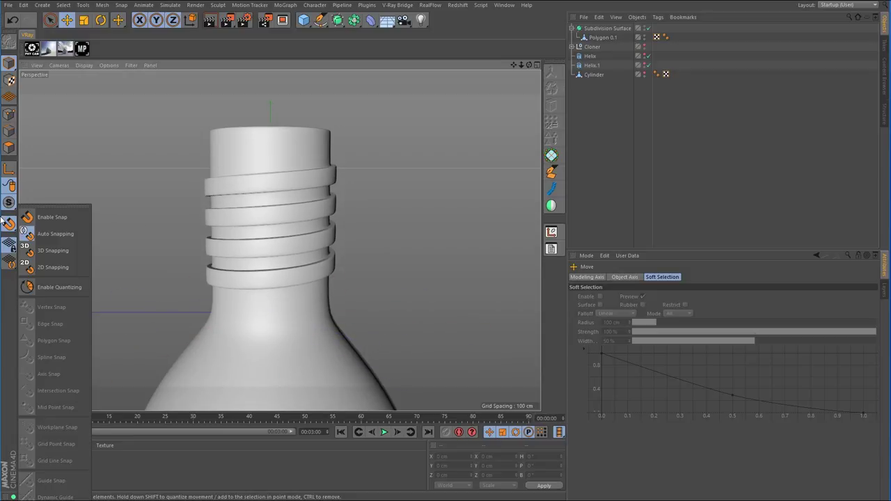
click(373, 220)
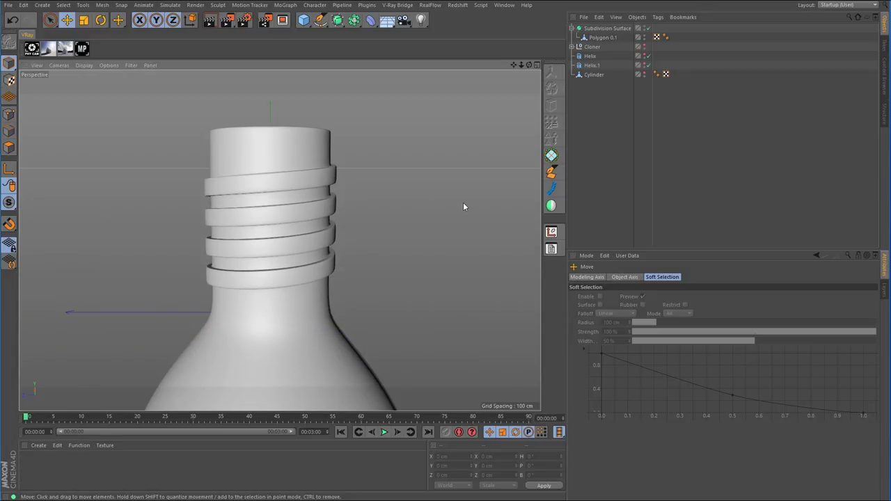
alt+drag(464, 204, 195, 355)
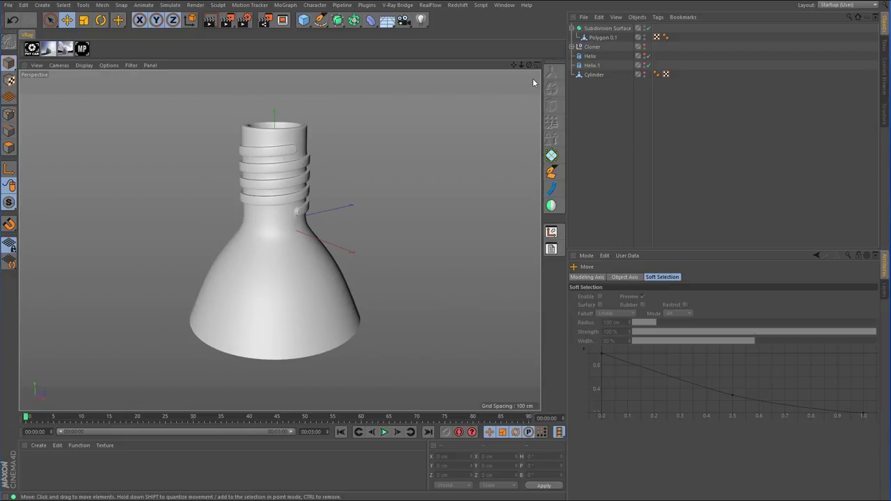
drag(529, 65, 338, 96)
drag(538, 92, 531, 68)
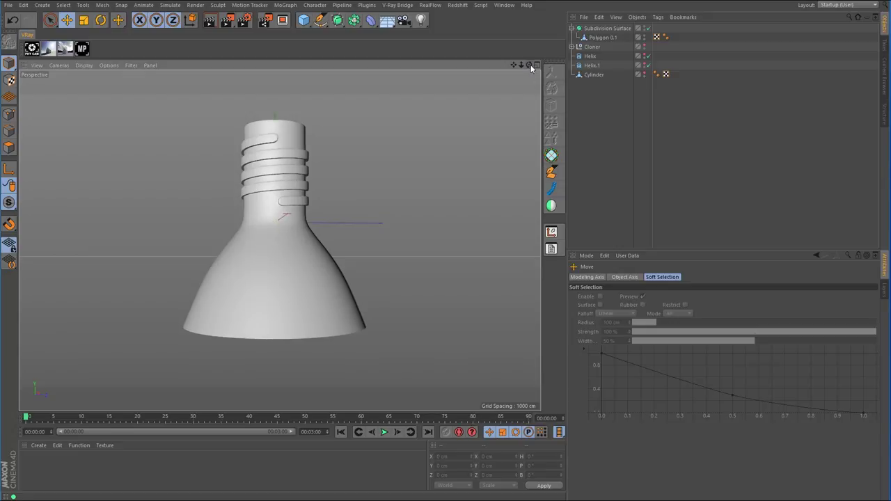
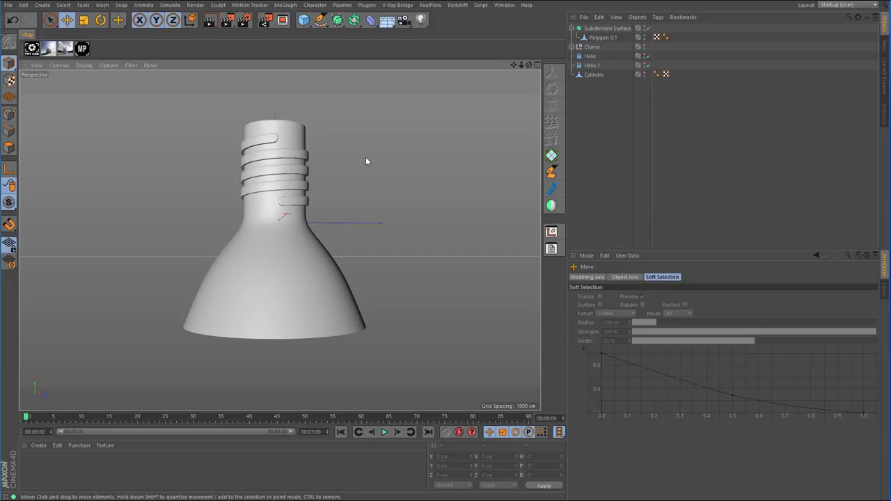
mouse_move(514, 65)
mouse_down()
mouse_move(504, 71)
mouse_move(529, 82)
mouse_move(532, 139)
mouse_move(529, 68)
mouse_up()
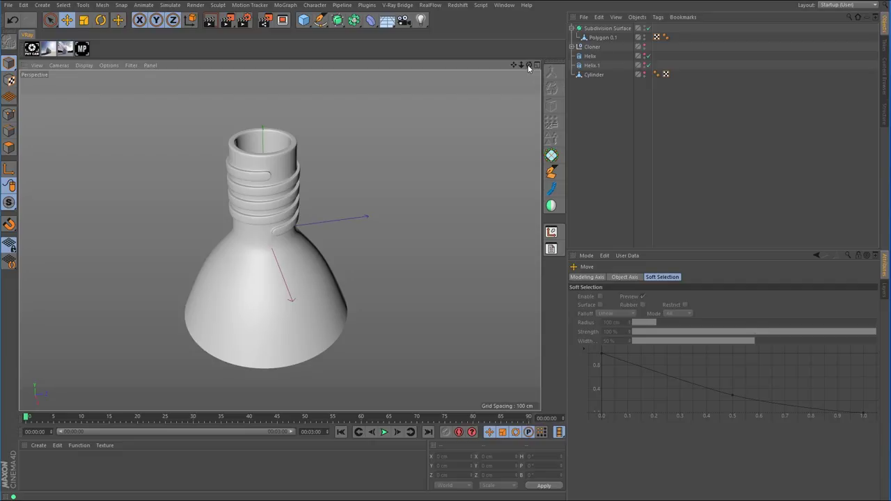
- Hide the Subdivision Surface bottle and show the original Cylinder together with the Helix spline
click(645, 29)
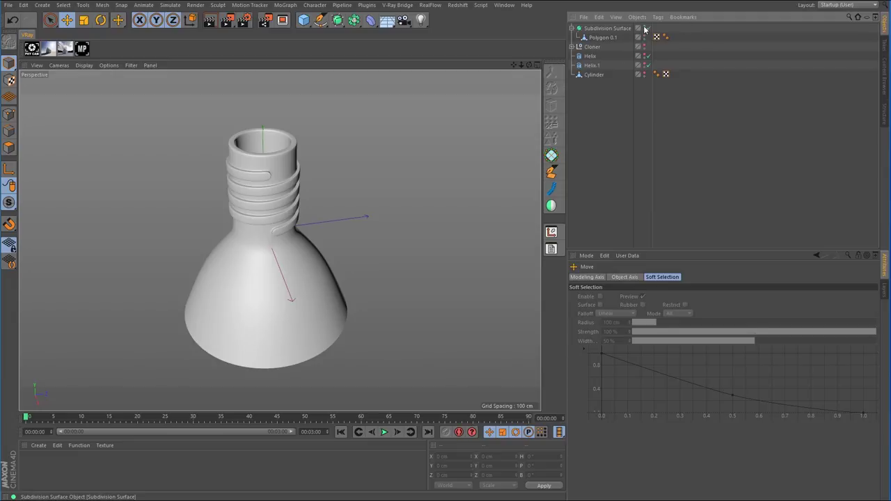
click(643, 73)
click(594, 74)
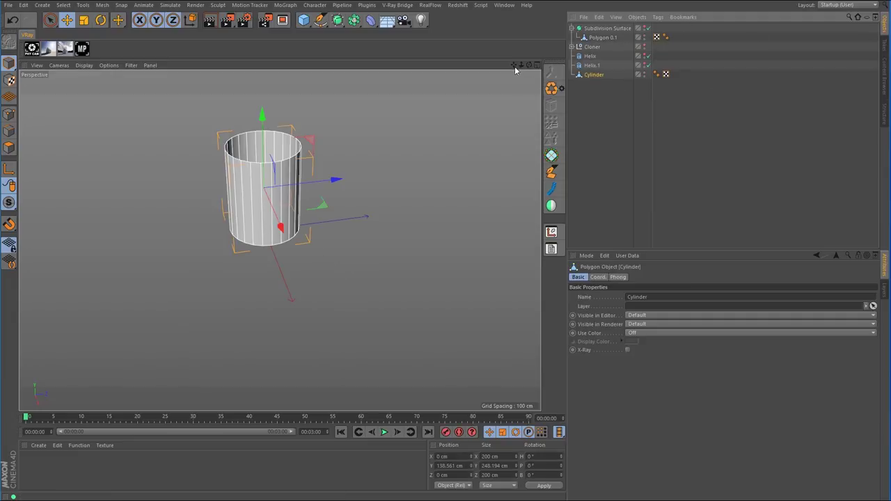
drag(520, 68, 512, 67)
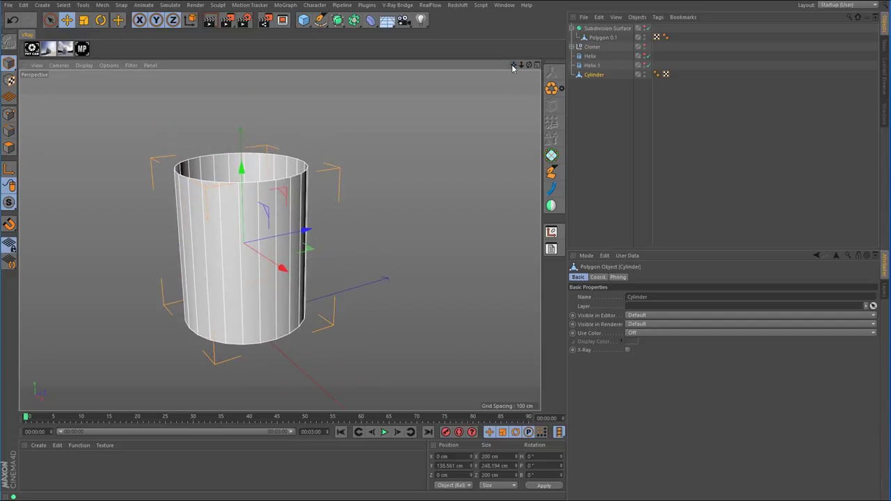
click(644, 56)
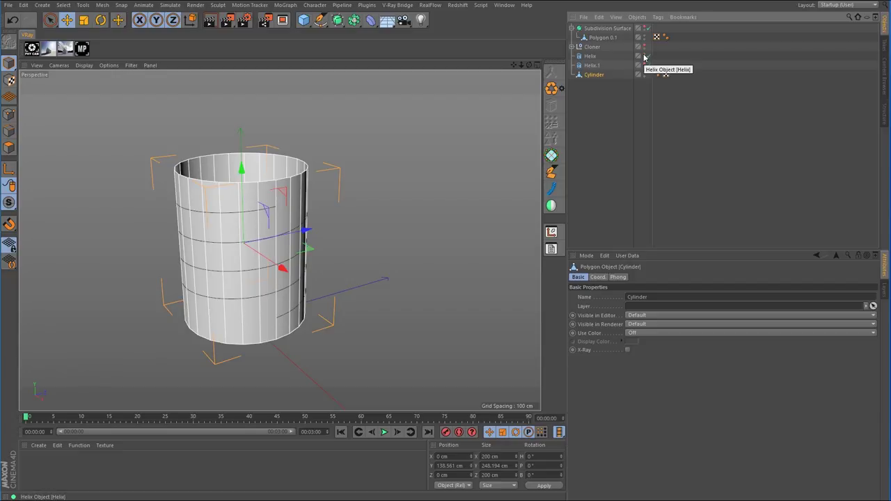
- Create a Sweep with a new Rectangle spline as its profile and the existing Helix as its path
click(337, 19)
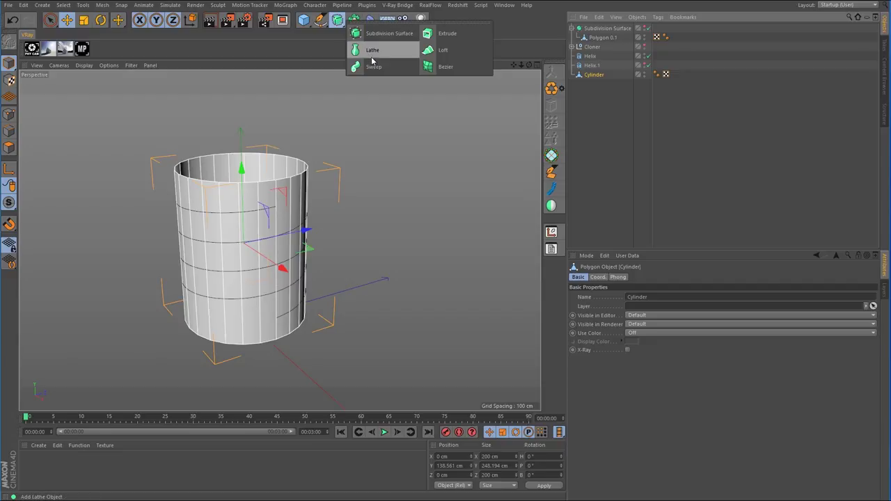
click(374, 66)
click(320, 20)
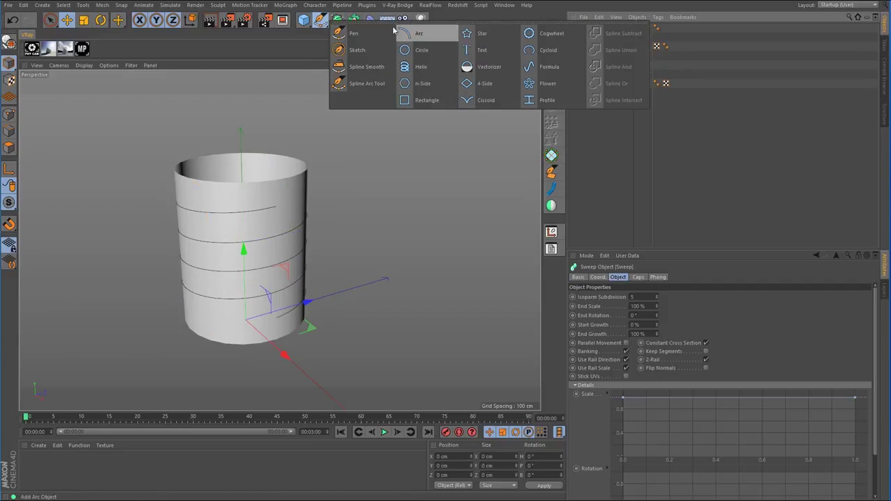
click(414, 100)
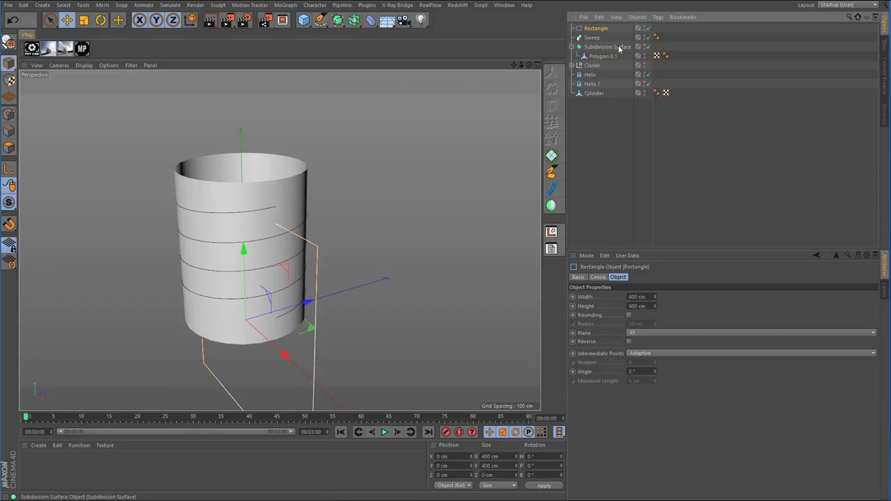
drag(596, 28, 591, 38)
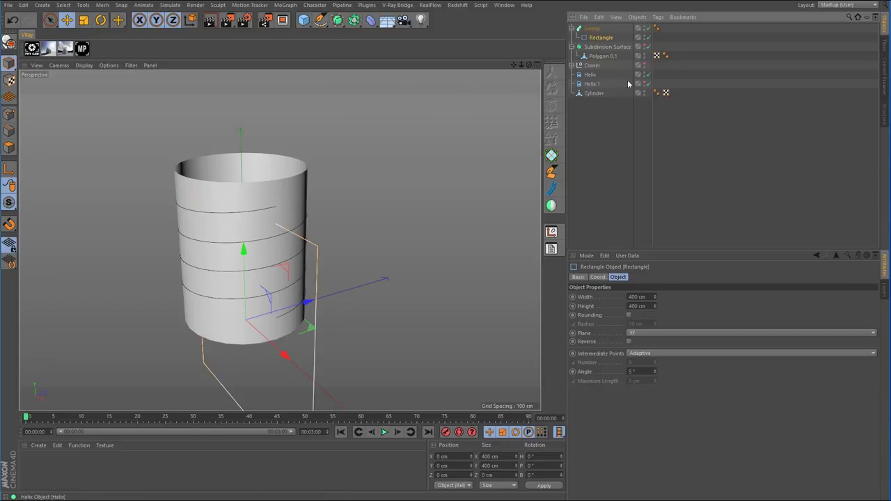
drag(595, 75, 596, 44)
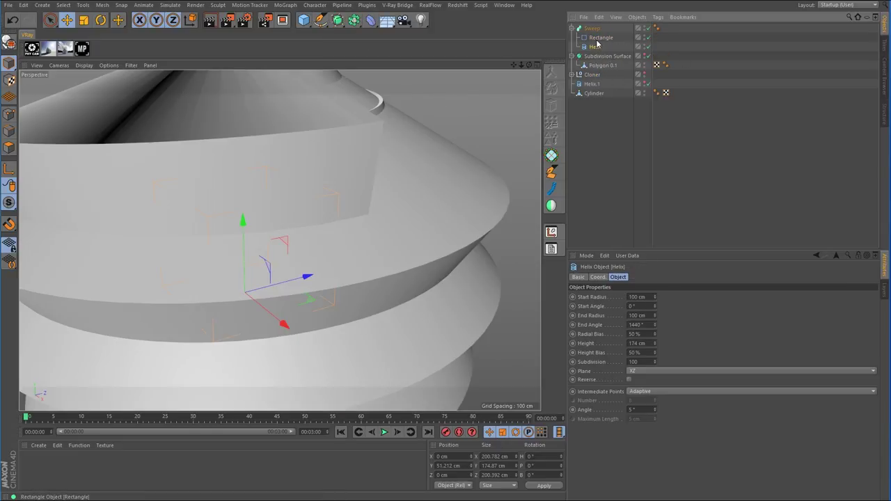
- Set the sweep's Rectangle profile to 25 cm width and 25 cm height
click(601, 37)
click(636, 297)
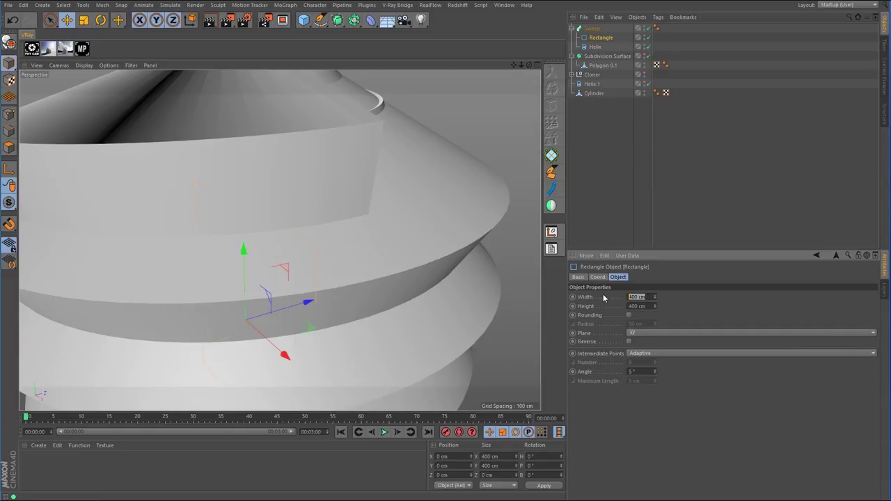
text(25)
key(Tab)
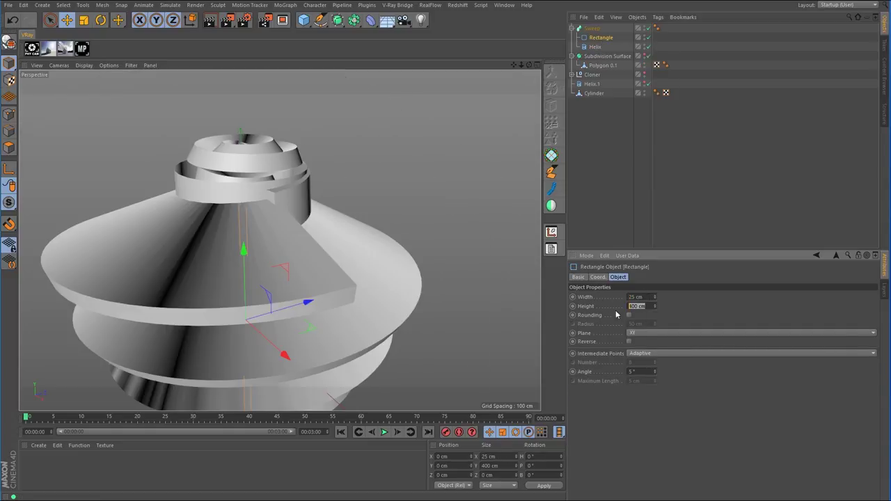
text(25)
key(Return)
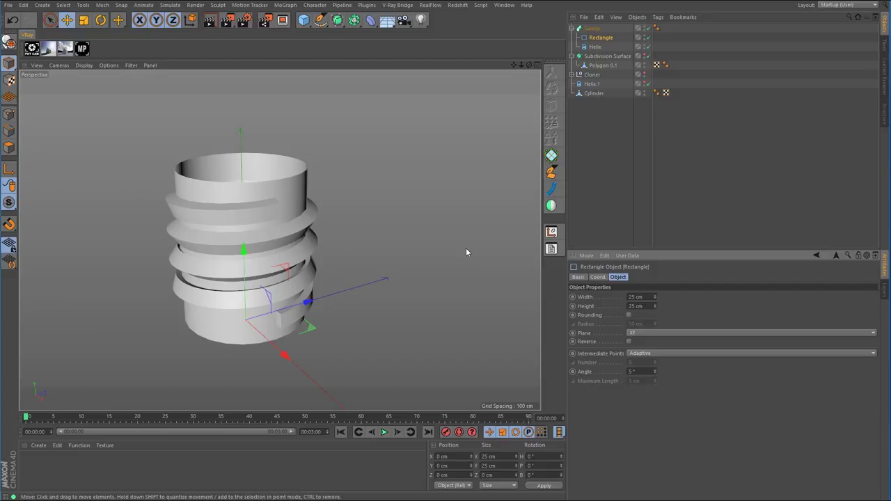
- Set the Rectangle profile's width and height to 20 cm each
click(630, 298)
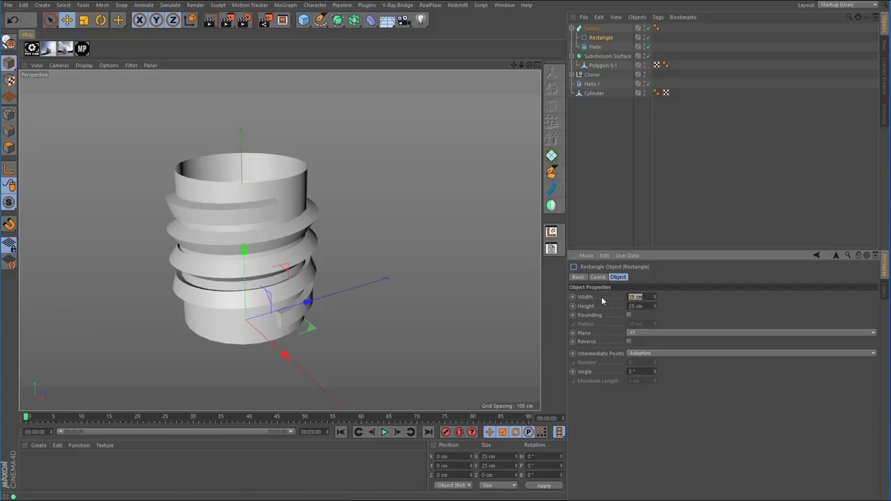
text(20)
key(Tab)
text(20)
key(Return)
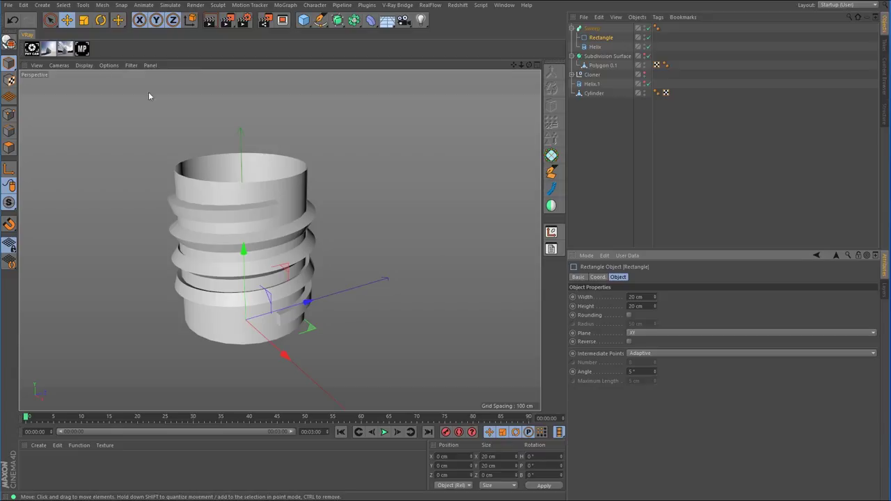
- Display the shaded objects with their polygon lines and inspect the swept band's orientation around the cylinder
click(83, 65)
click(111, 86)
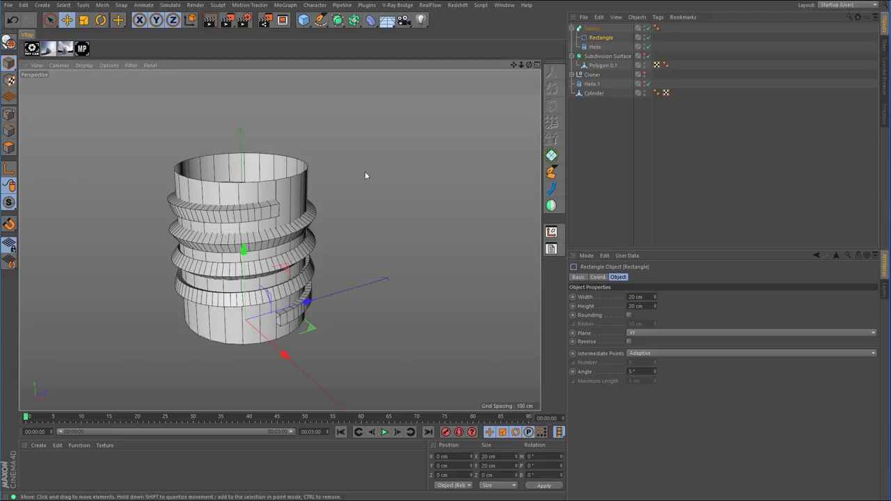
scroll(279, 223, up, 5)
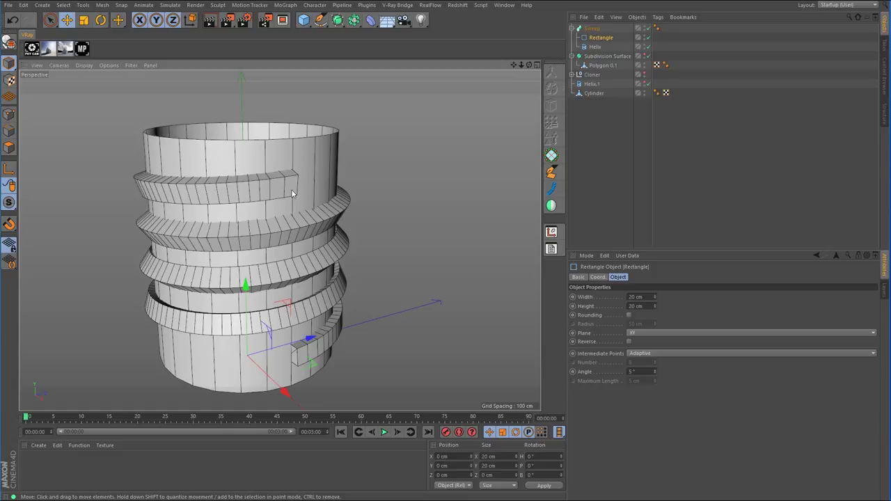
drag(521, 65, 529, 91)
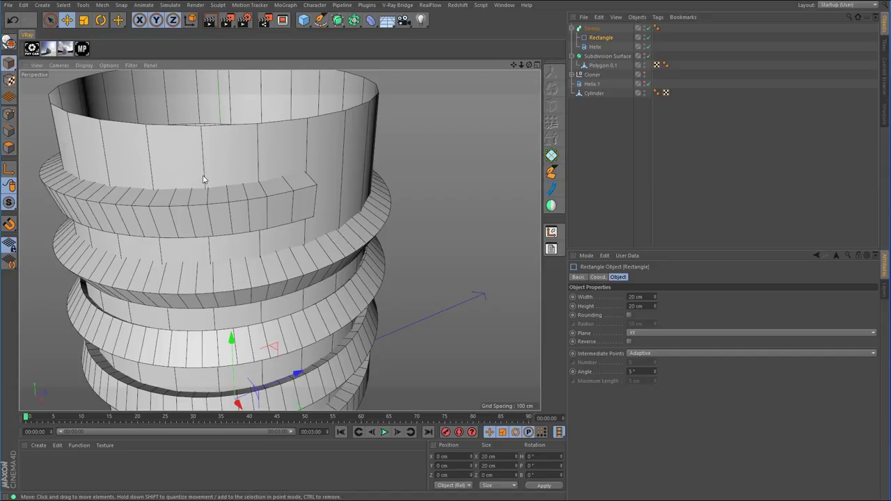
- Duplicate the Helix inside the Sweep as its rail spline, and undo a trial move of the copy
click(597, 47)
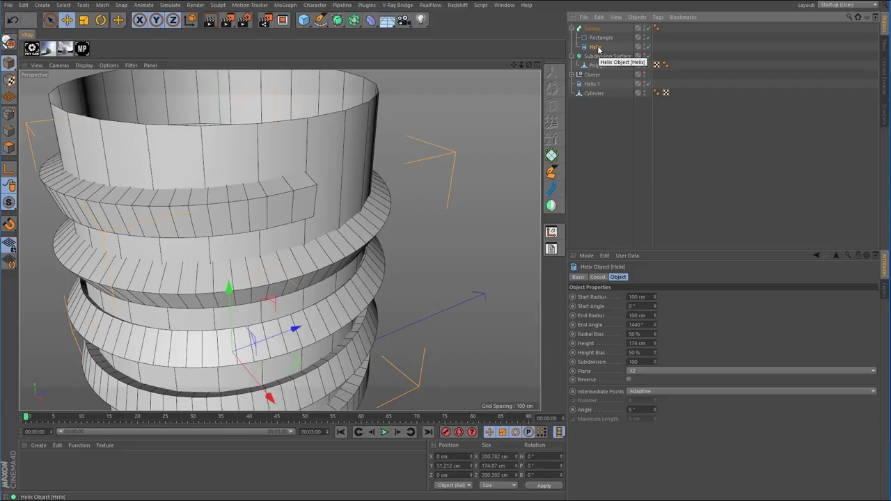
drag(598, 49, 598, 49)
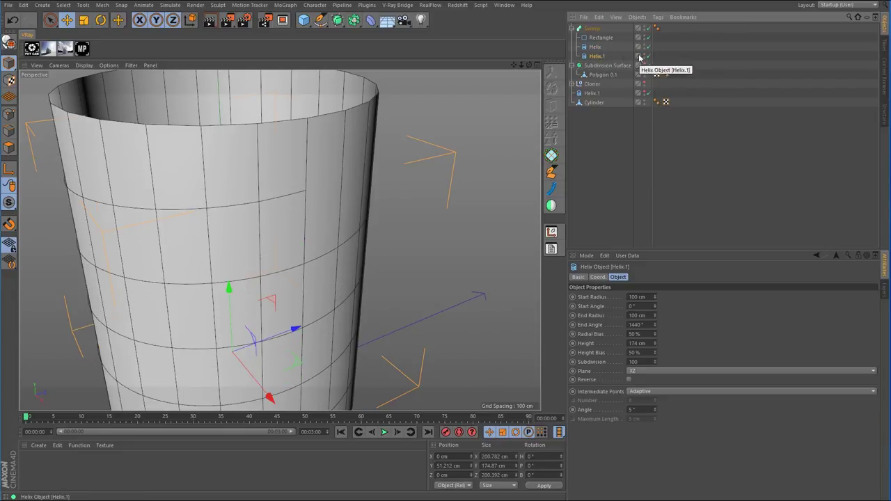
drag(521, 64, 480, 65)
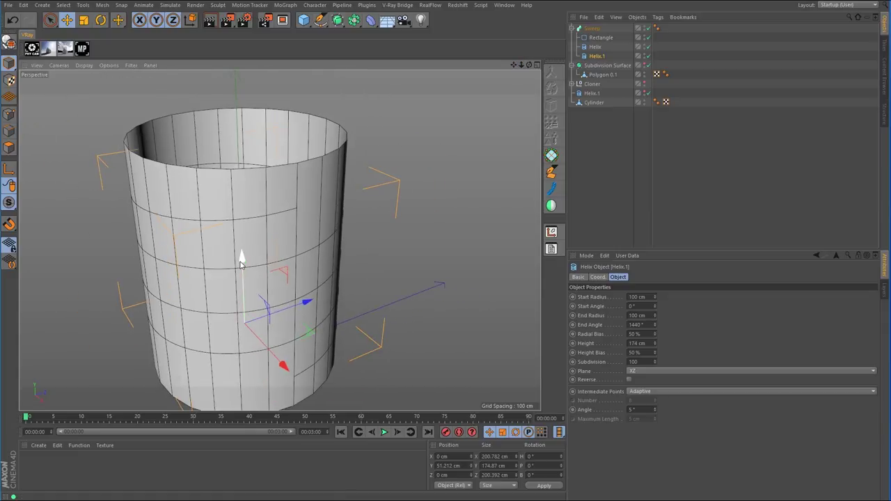
mouse_move(240, 261)
mouse_down()
mouse_move(243, 227)
mouse_move(246, 249)
mouse_up()
key(ctrl+z)
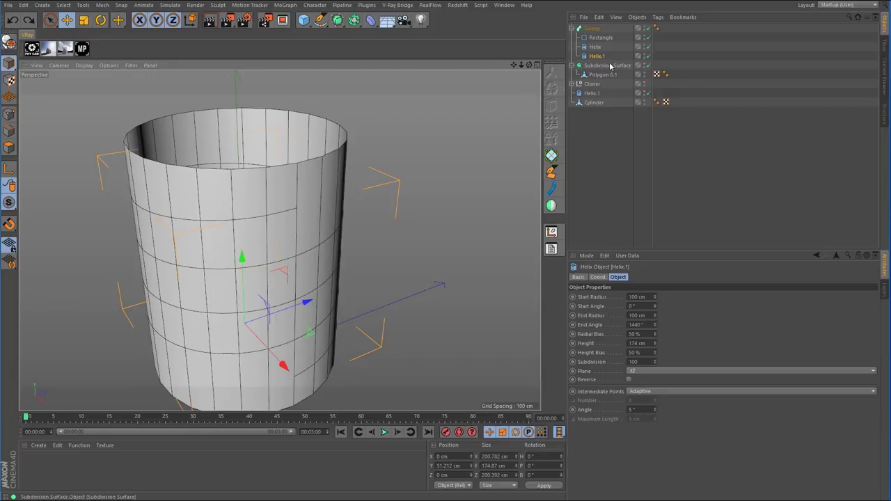
- Turn off Use Rail Scale on the Sweep and raise the rail helix to about 72.8 cm on Y
click(592, 28)
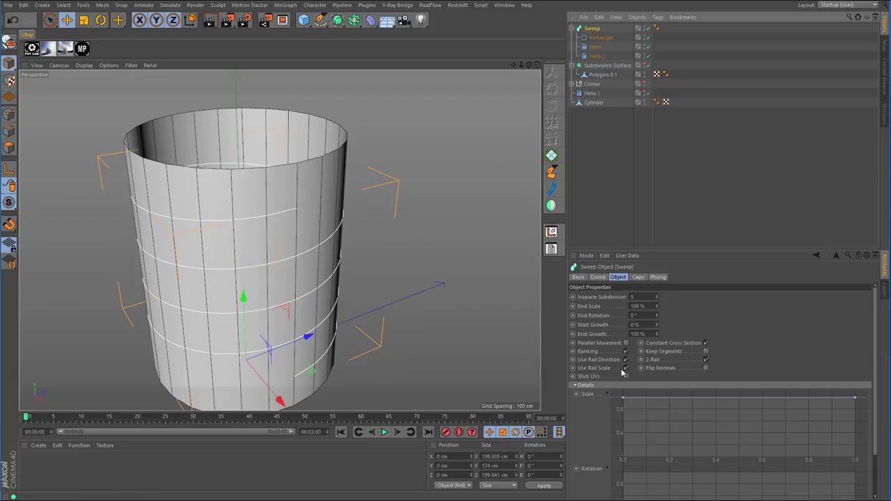
click(626, 368)
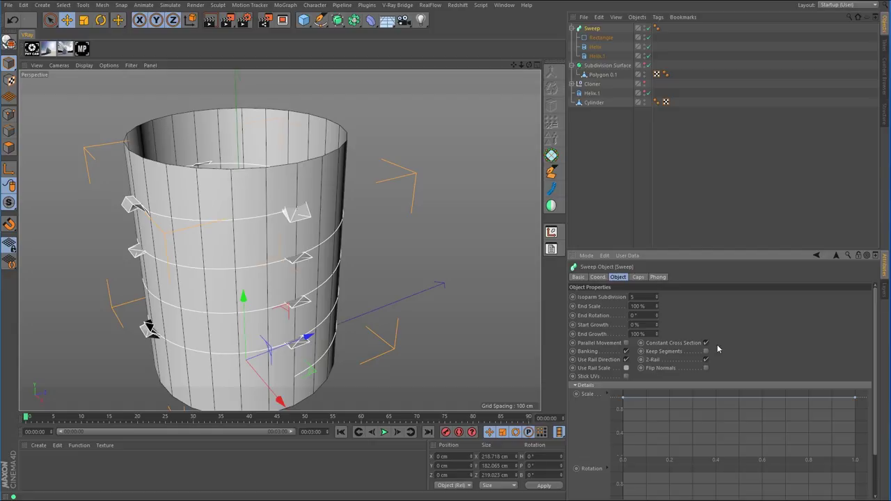
click(596, 56)
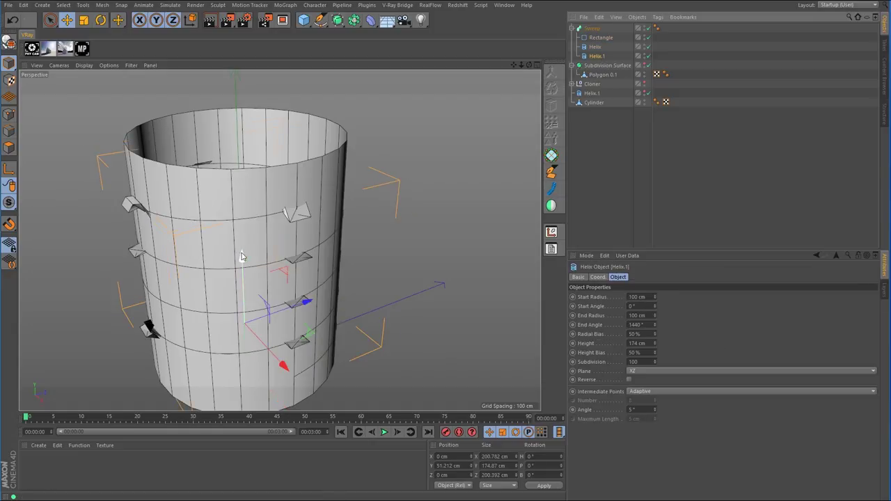
drag(241, 258, 241, 235)
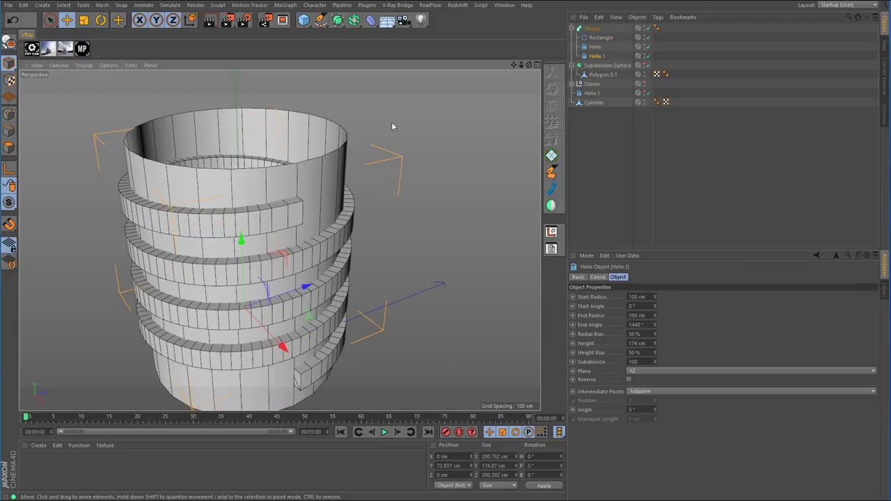
- Set both the Start and End caps of the Sweep to None
click(592, 27)
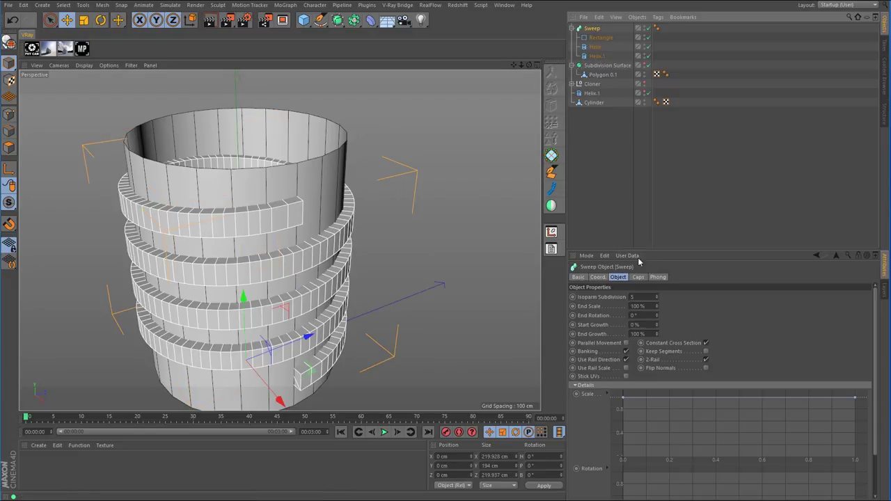
click(638, 276)
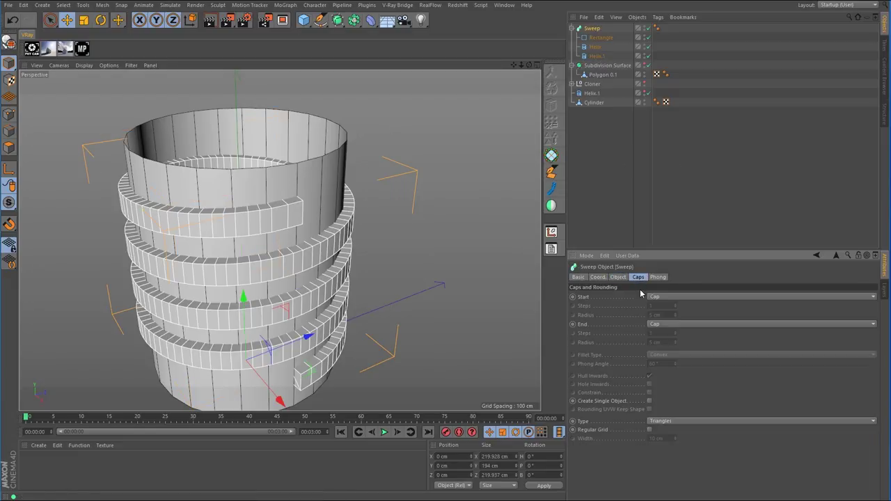
click(659, 324)
click(658, 333)
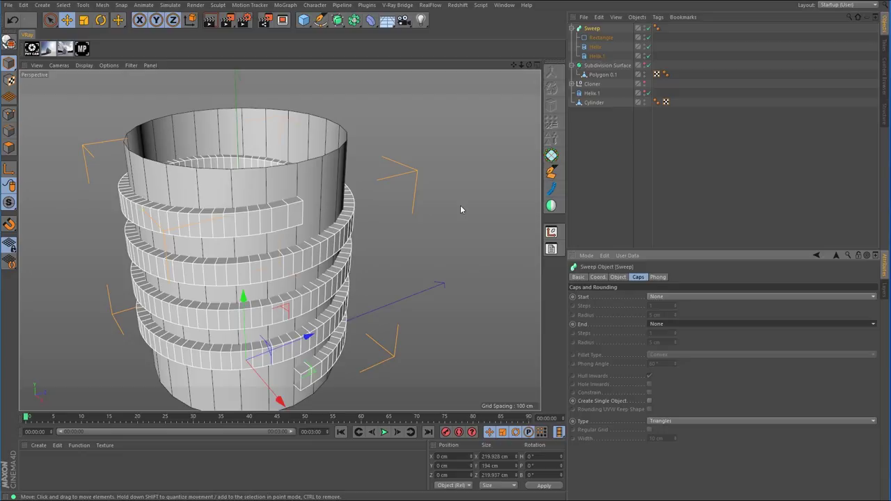
- Set the intermediate points of the first Helix inside the Sweep to Uniform with a Number of 0
click(621, 279)
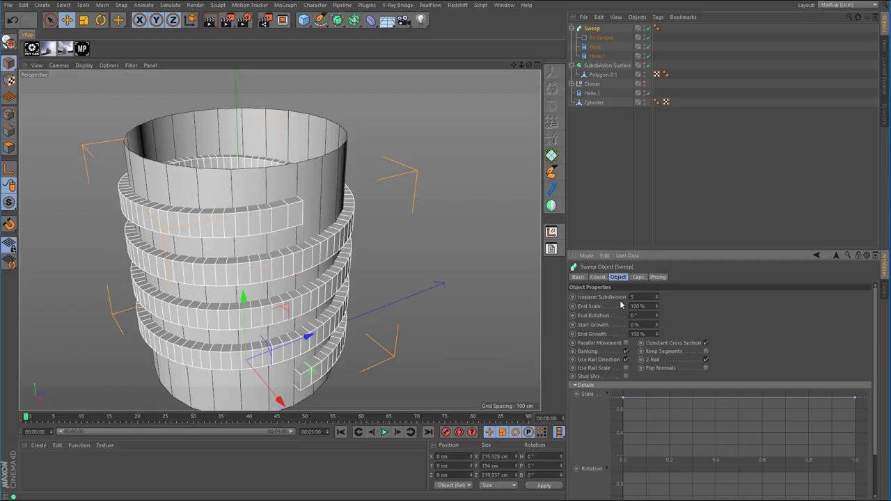
mouse_move(657, 297)
mouse_down()
mouse_move(657, 268)
mouse_move(658, 302)
mouse_up()
click(599, 48)
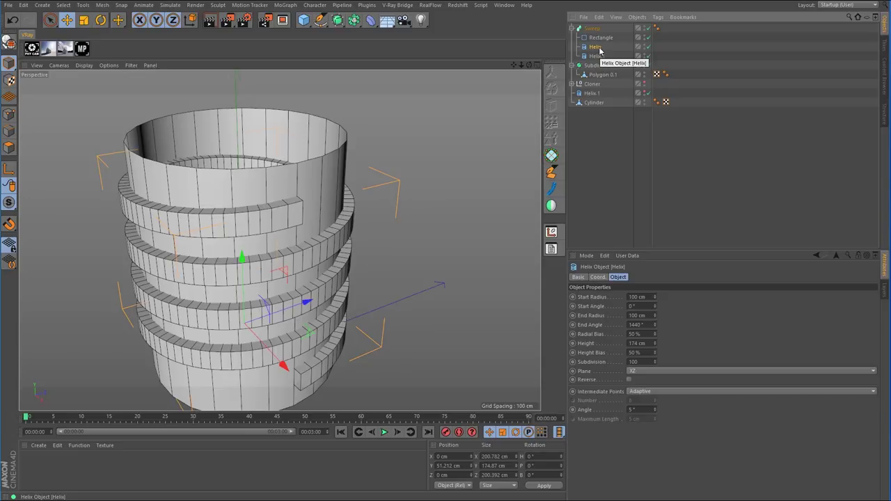
click(646, 392)
click(646, 420)
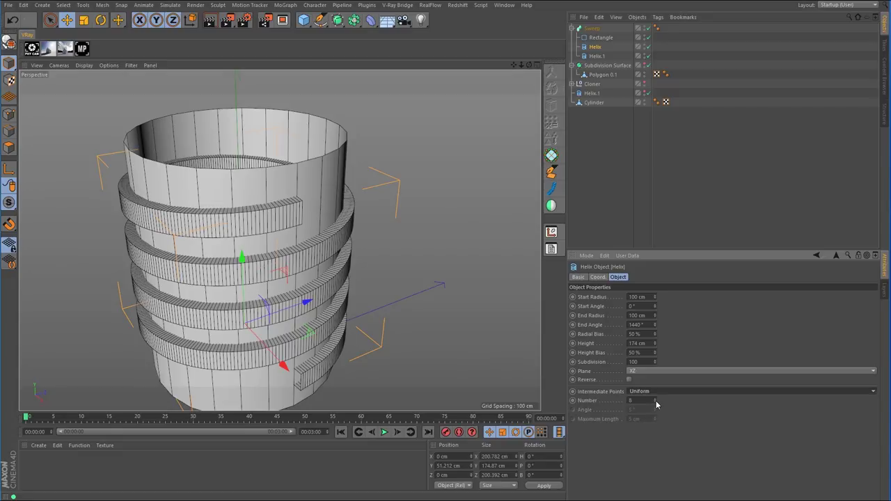
drag(656, 401, 656, 417)
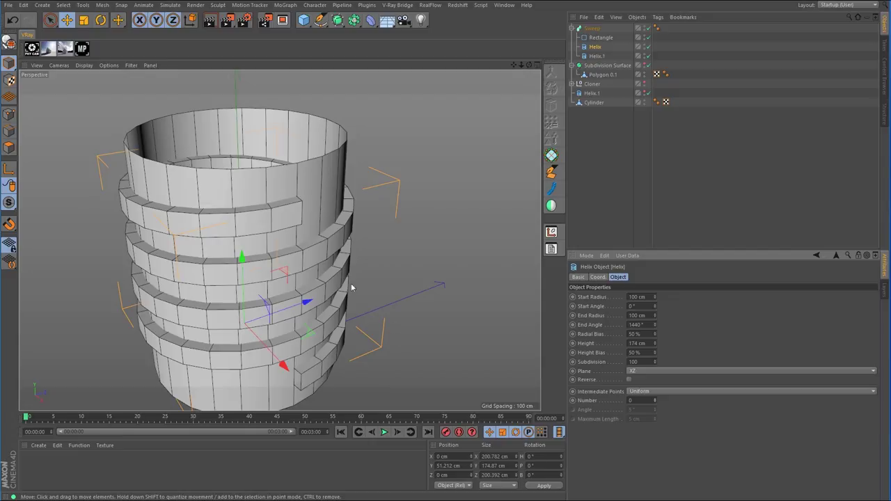
- Set the Subdivision of the Sweep's path Helix to 96
scroll(230, 313, up, 5)
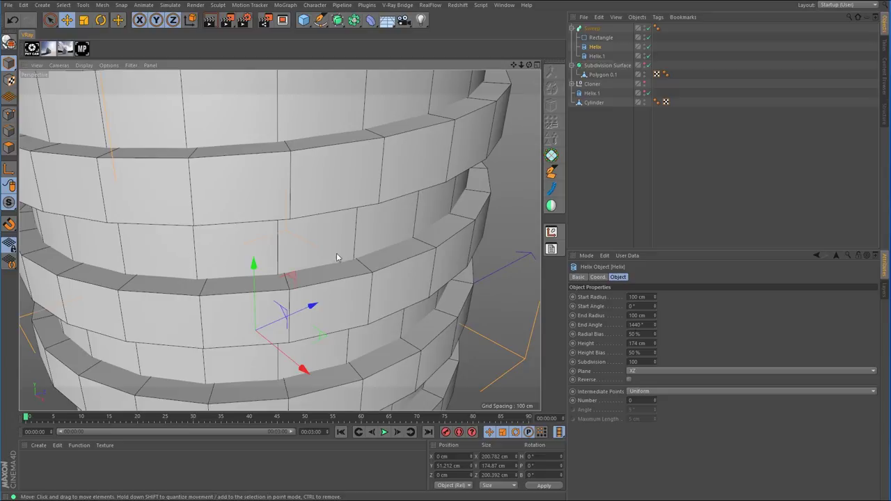
scroll(408, 237, down, 5)
alt+middle_drag(439, 227, 401, 231)
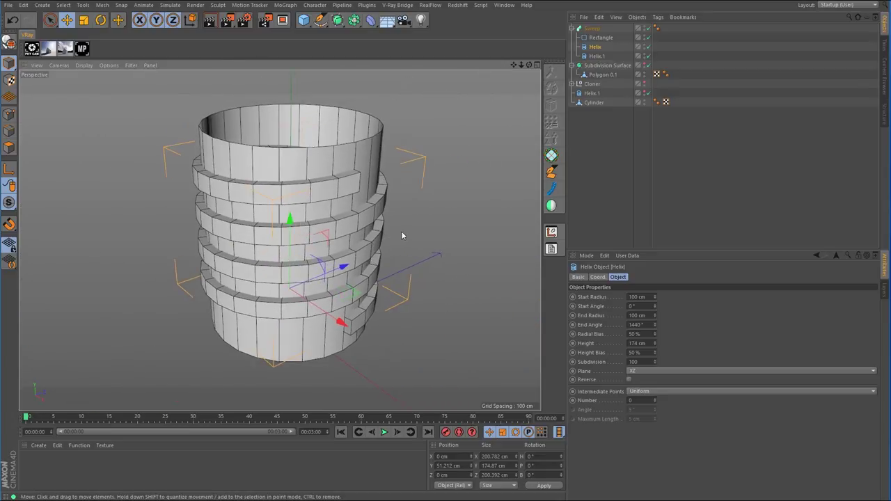
alt+drag(401, 231, 392, 235)
scroll(399, 234, up, 3)
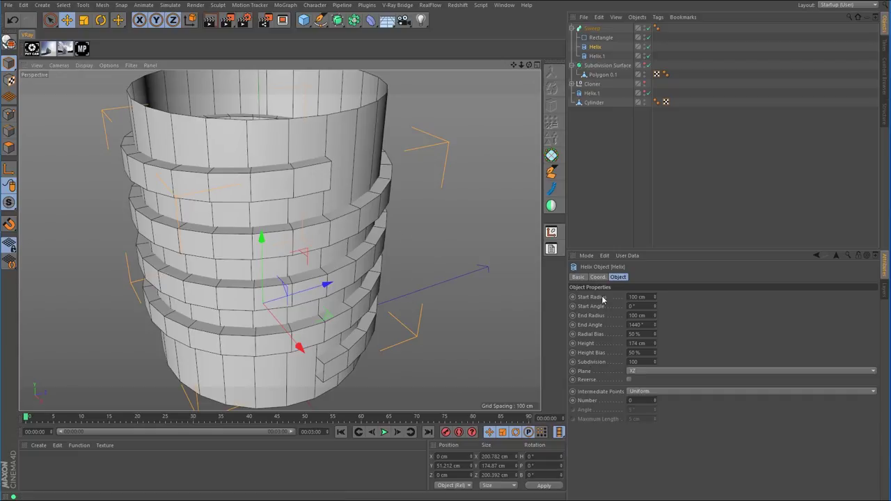
click(655, 364)
click(656, 363)
click(655, 363)
click(655, 364)
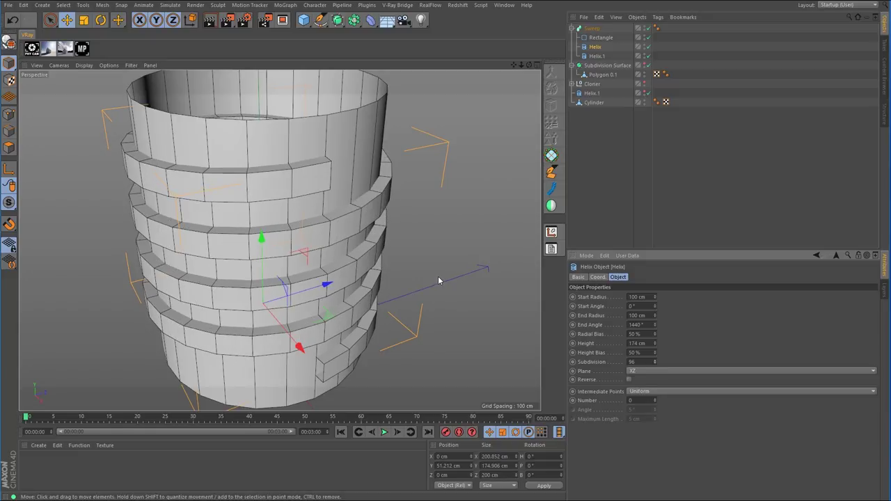
- Examine how closely the end corners of the swept band line up with the cylinder's vertical edges
drag(529, 64, 567, 67)
drag(476, 70, 476, 71)
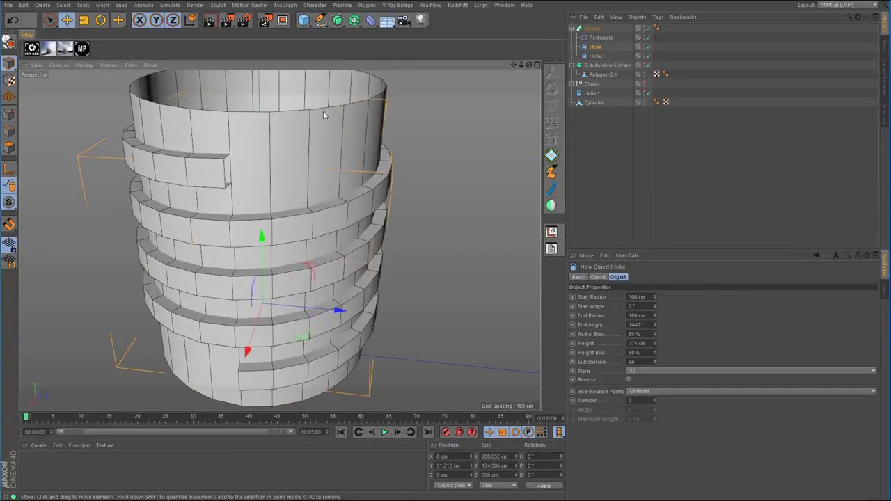
scroll(259, 158, up, 3)
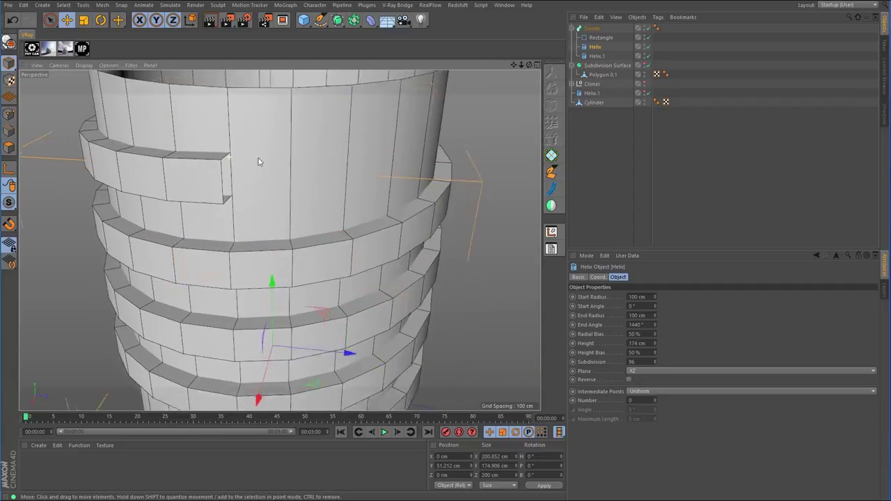
scroll(306, 161, up, 5)
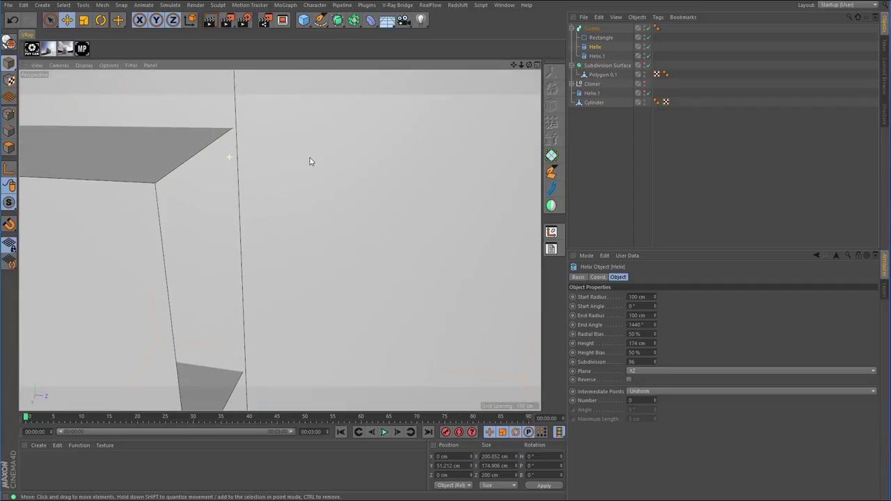
scroll(237, 299, up, 2)
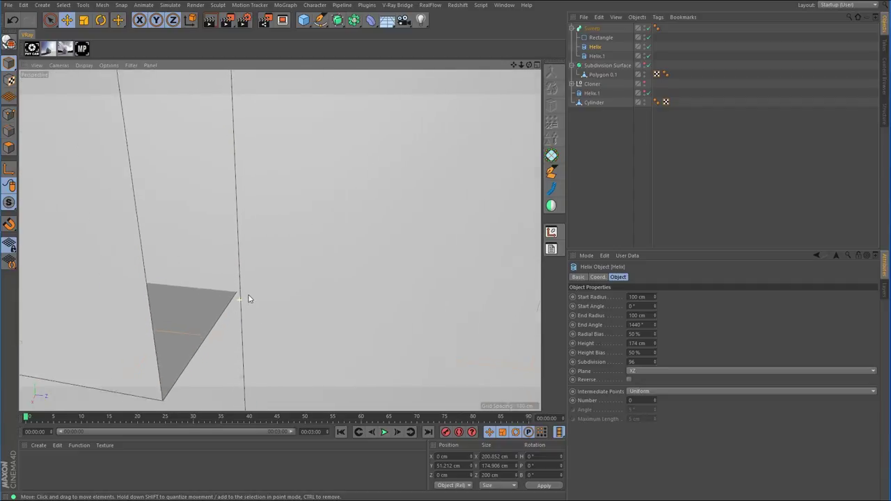
scroll(251, 299, up, 3)
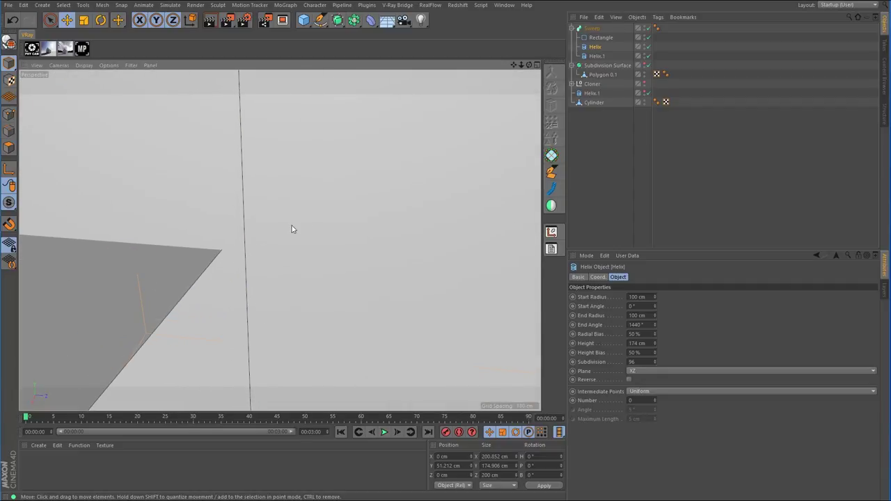
scroll(292, 229, down, 4)
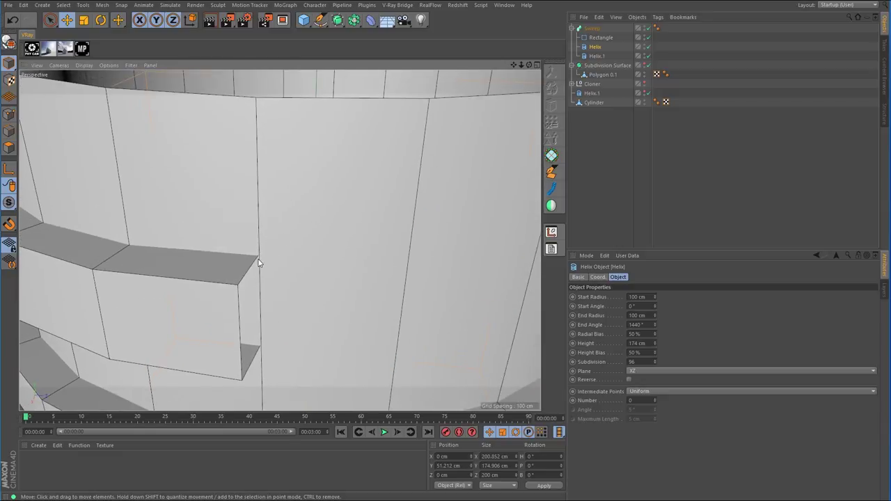
scroll(258, 264, up, 4)
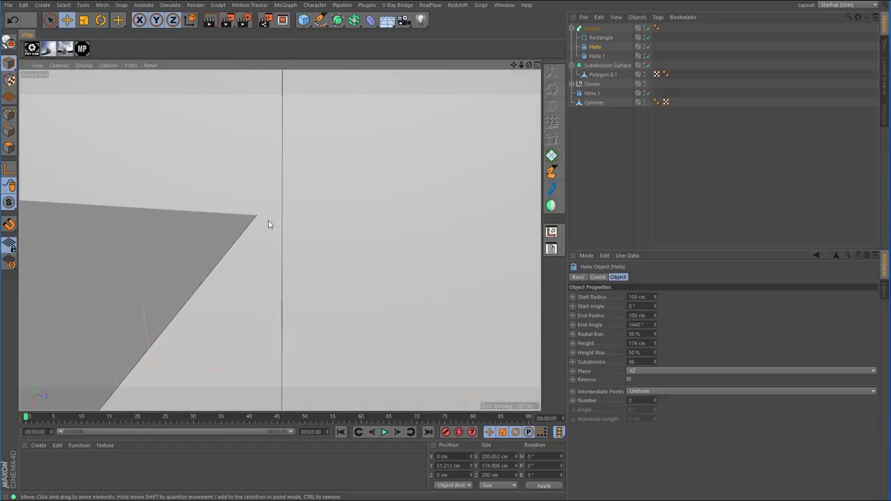
scroll(308, 219, down, 4)
scroll(307, 219, down, 5)
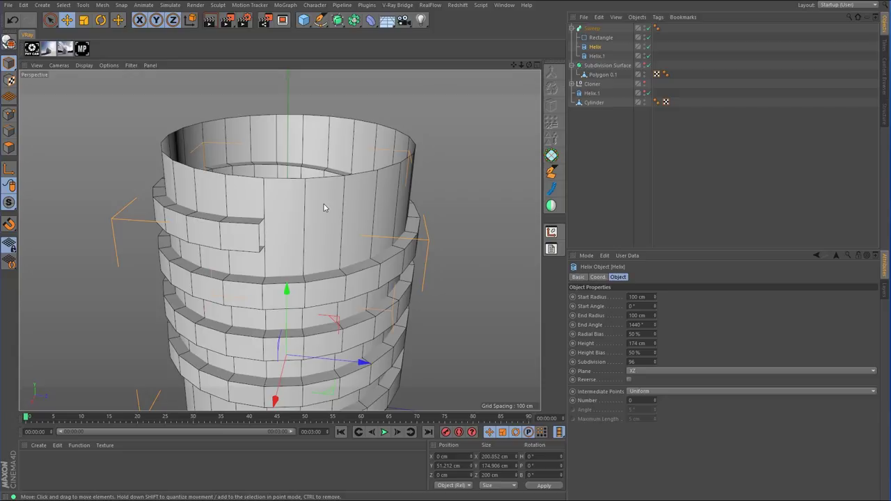
- Show the Subdivision Surface bottle in place of the Sweep and Cylinder, and shade it without polygon lines
scroll(323, 204, down, 5)
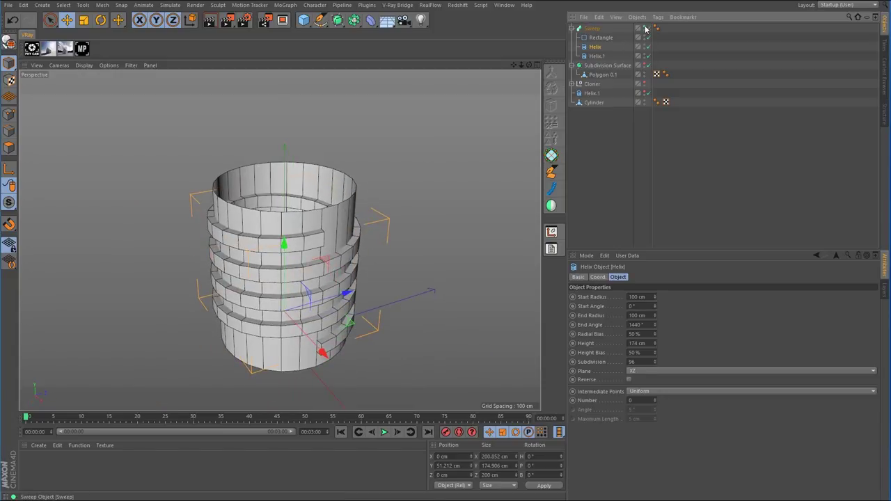
click(644, 27)
click(571, 28)
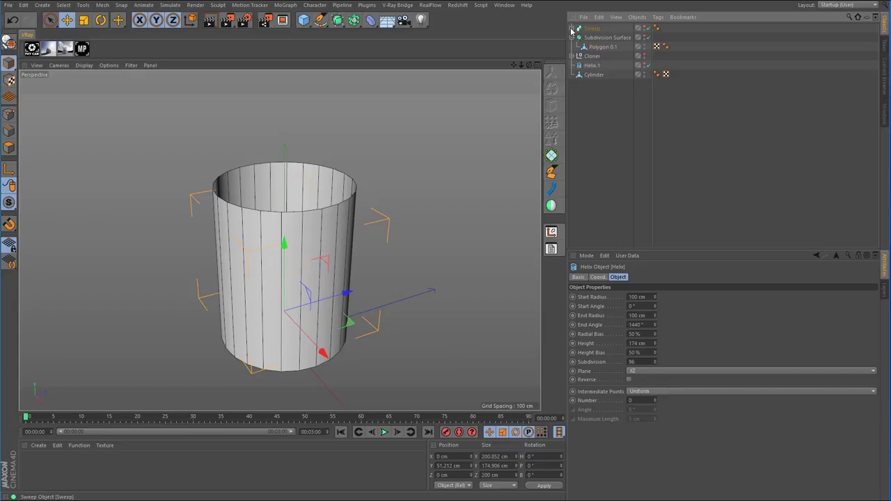
click(644, 36)
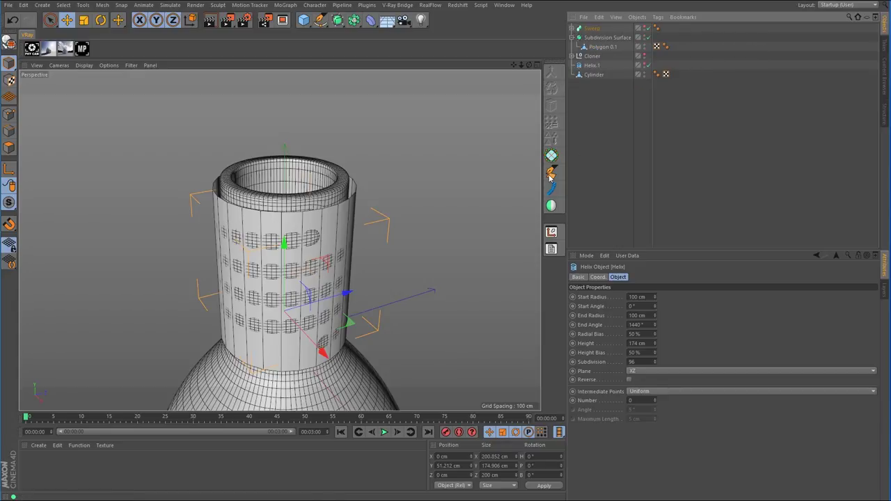
click(644, 73)
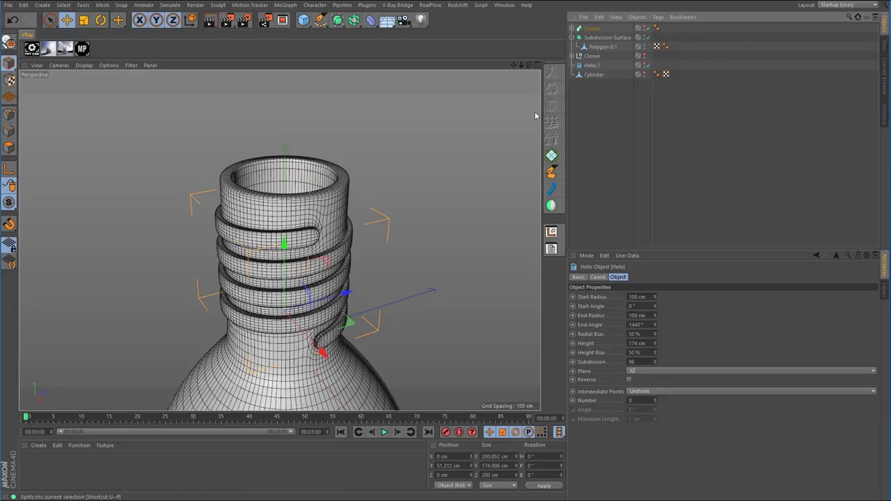
click(84, 66)
click(94, 79)
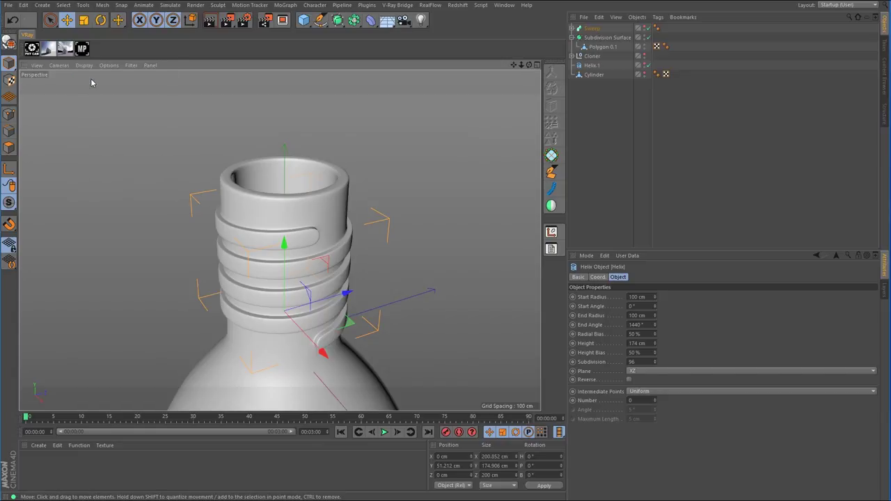